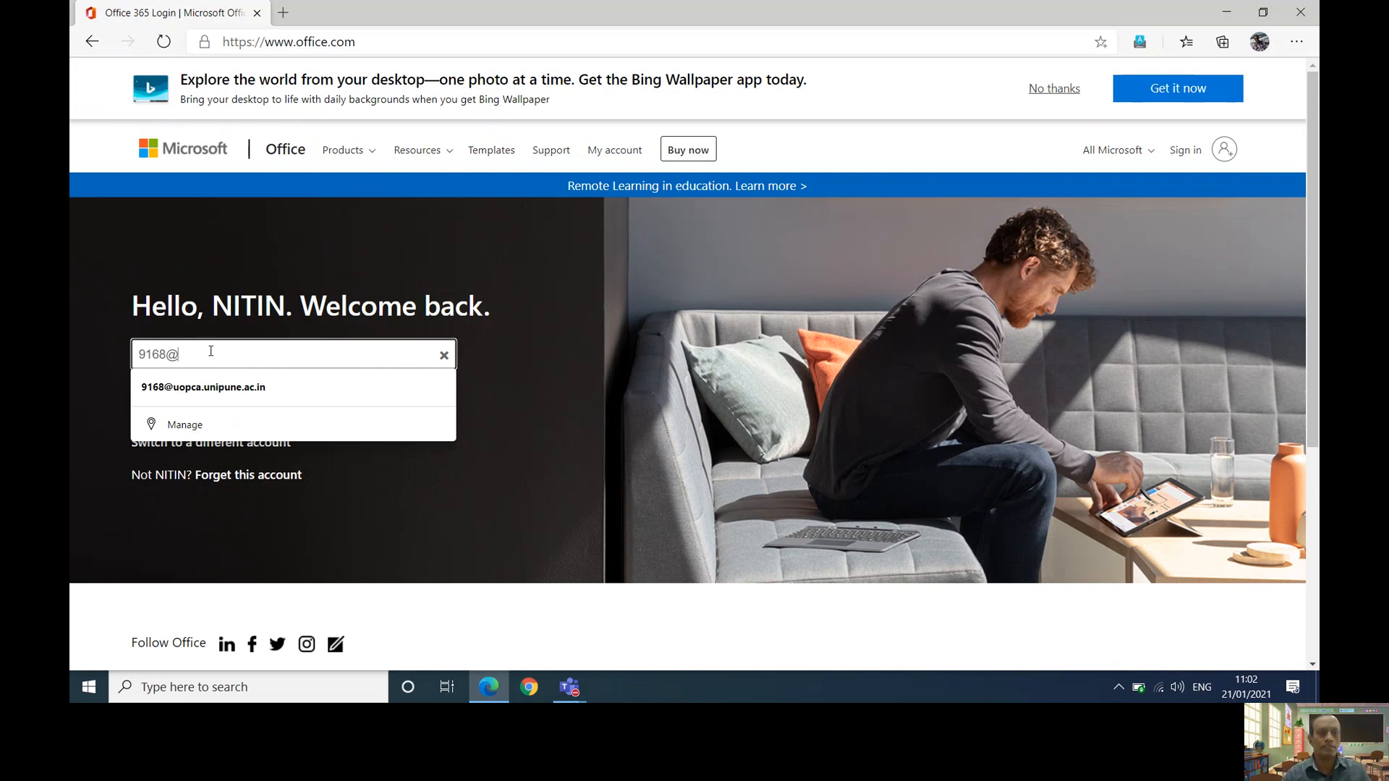
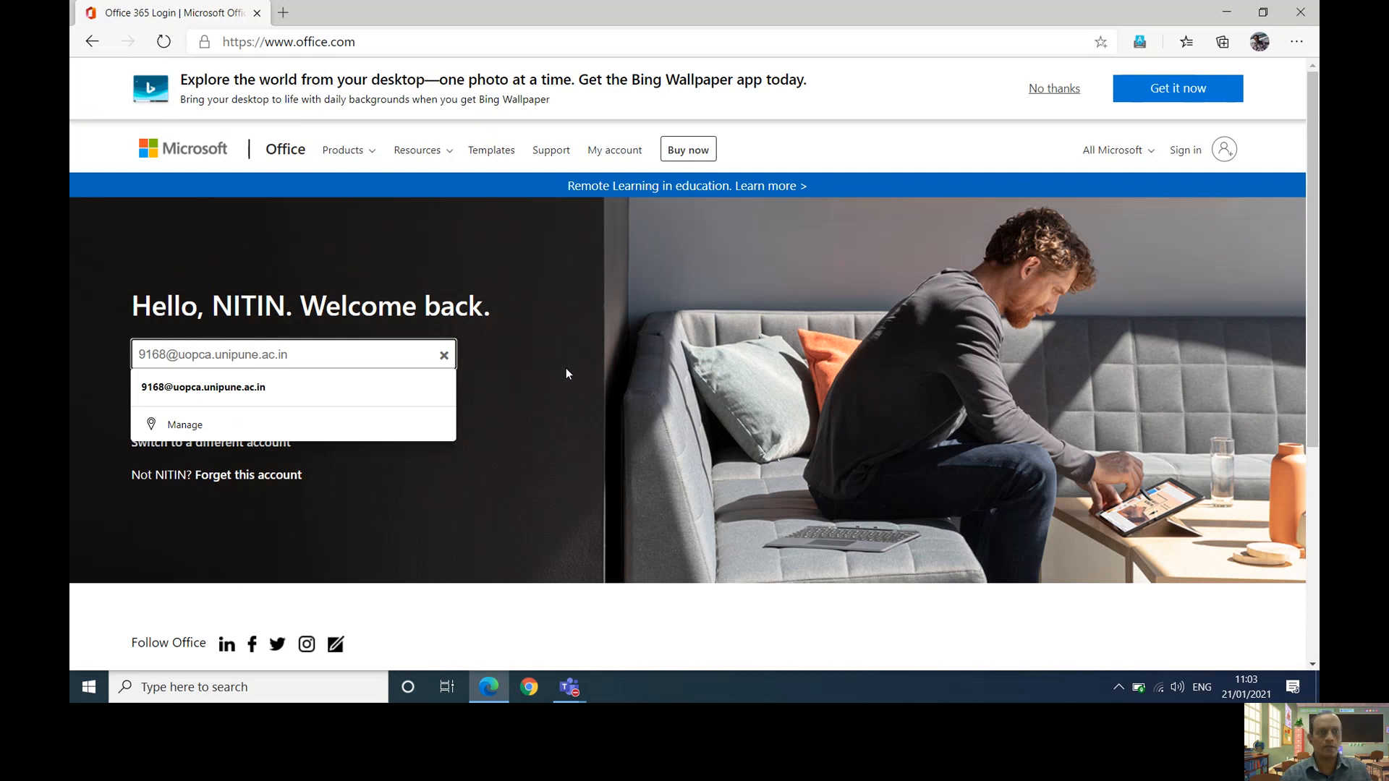
- Finish entering the university account e-mail and submit it to reach the password page
{"action": "key", "text": "Return"}
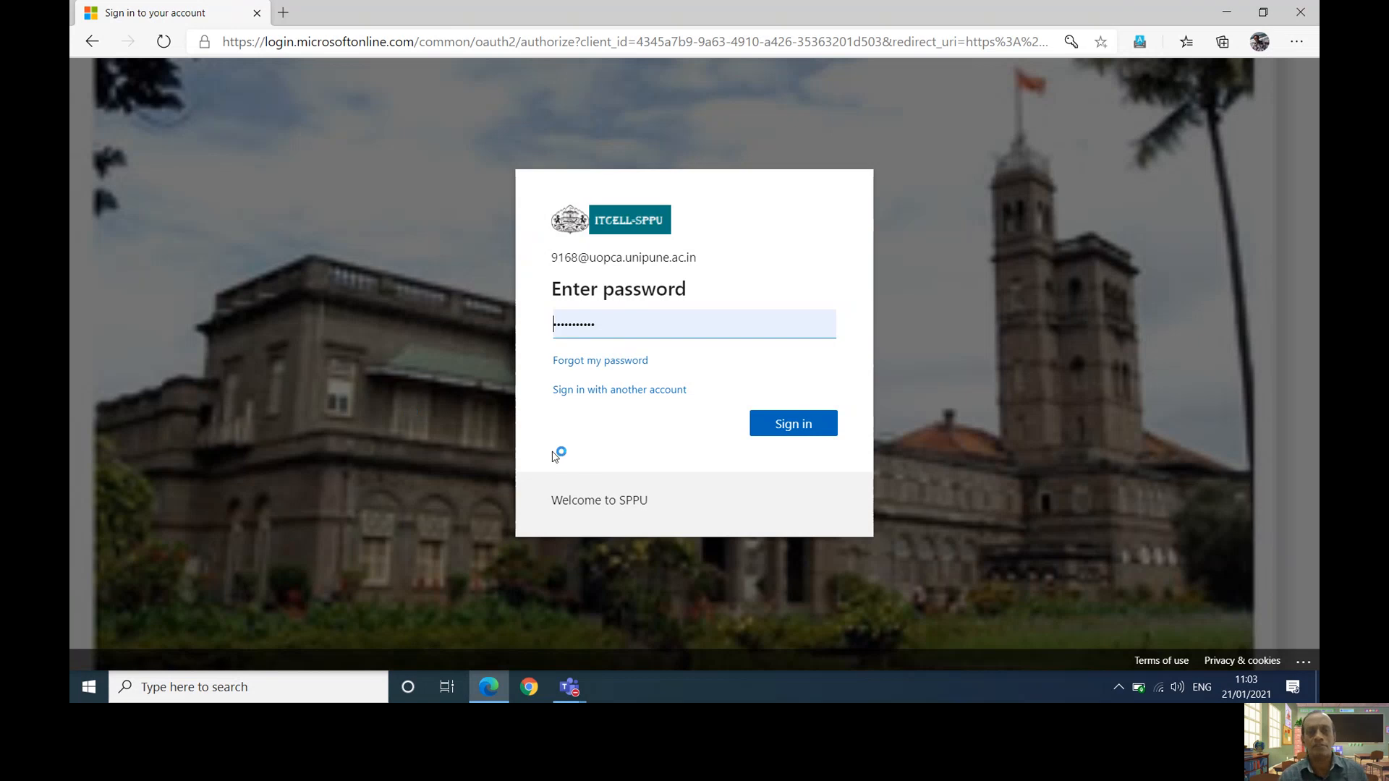
- Sign in with the filled-in password and answer Yes to stay signed in
{"action": "left_click", "coordinate": [802, 429]}
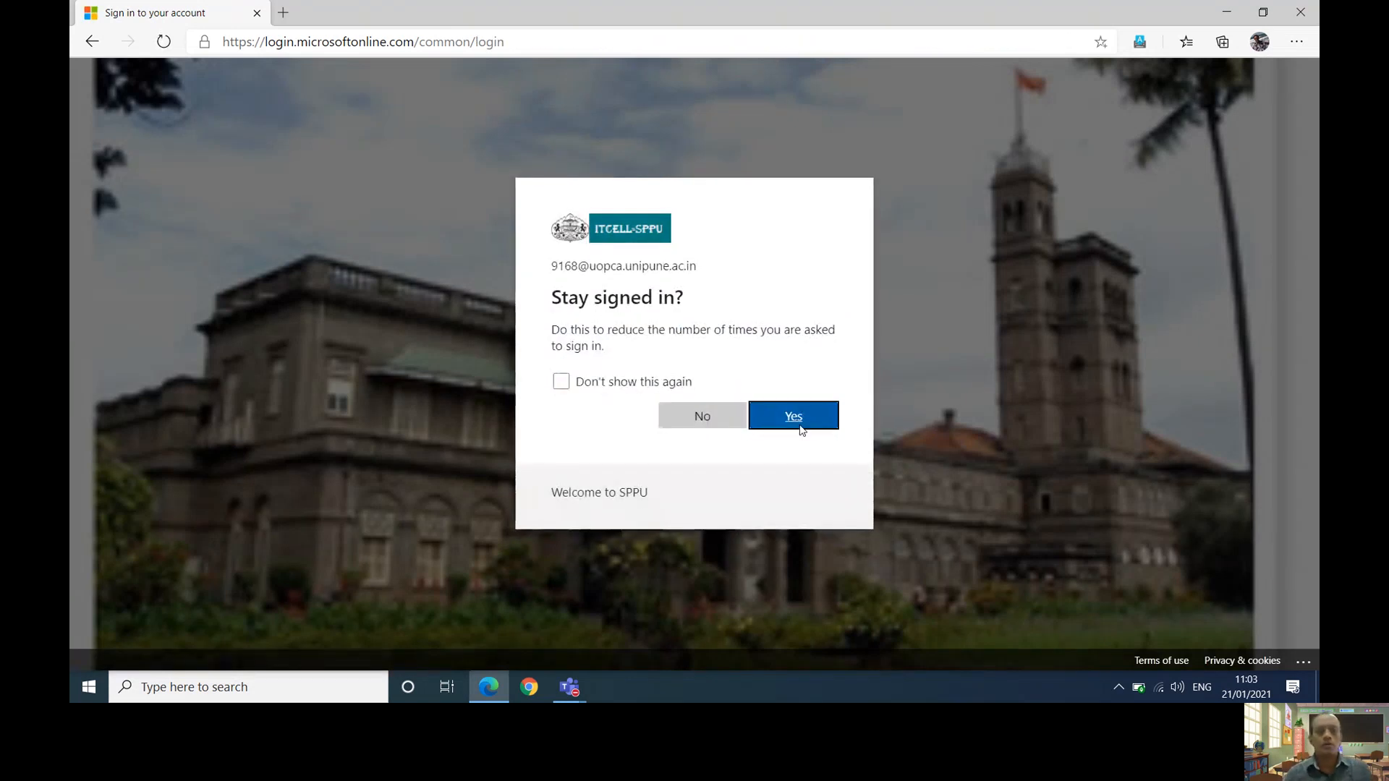
{"action": "left_click", "coordinate": [802, 427]}
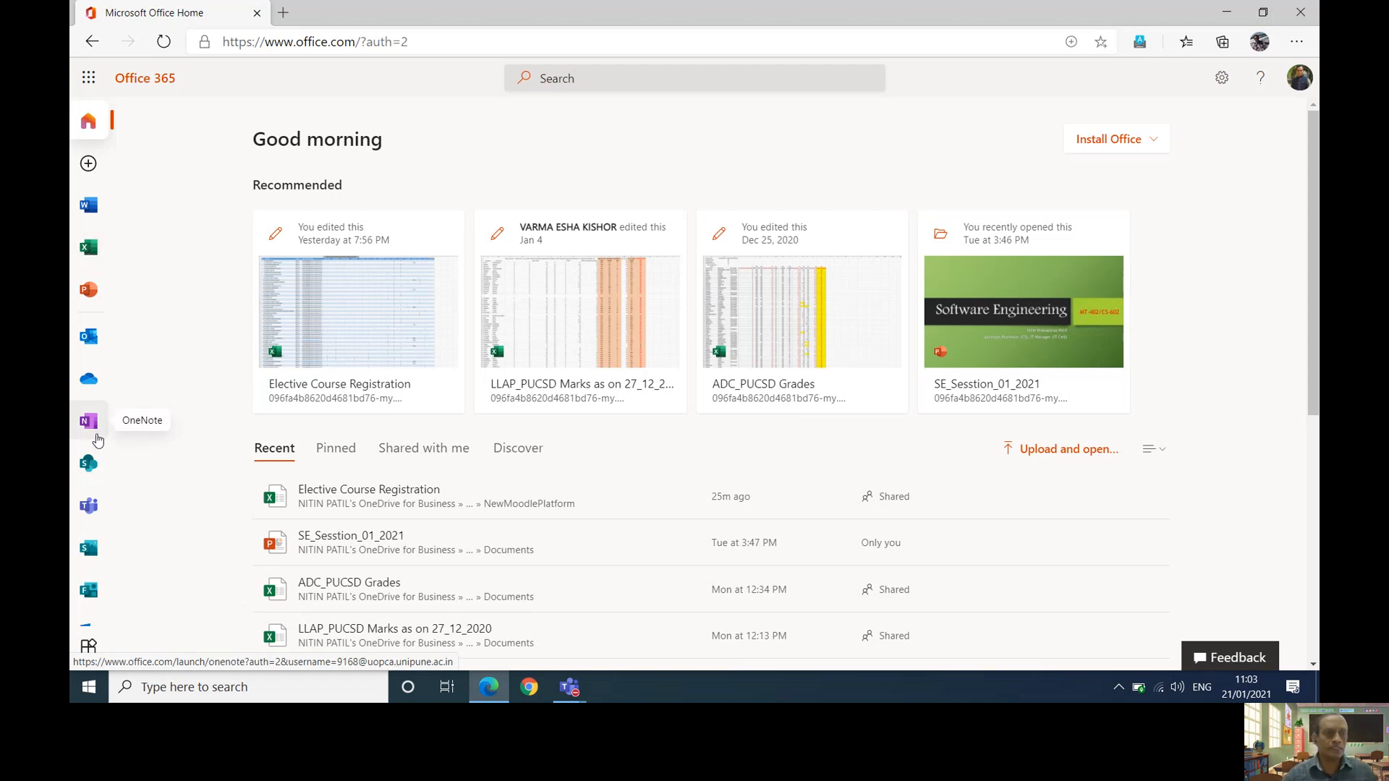
- Open OneDrive from the Office 365 app rail in a new tab
{"action": "left_click", "coordinate": [90, 382]}
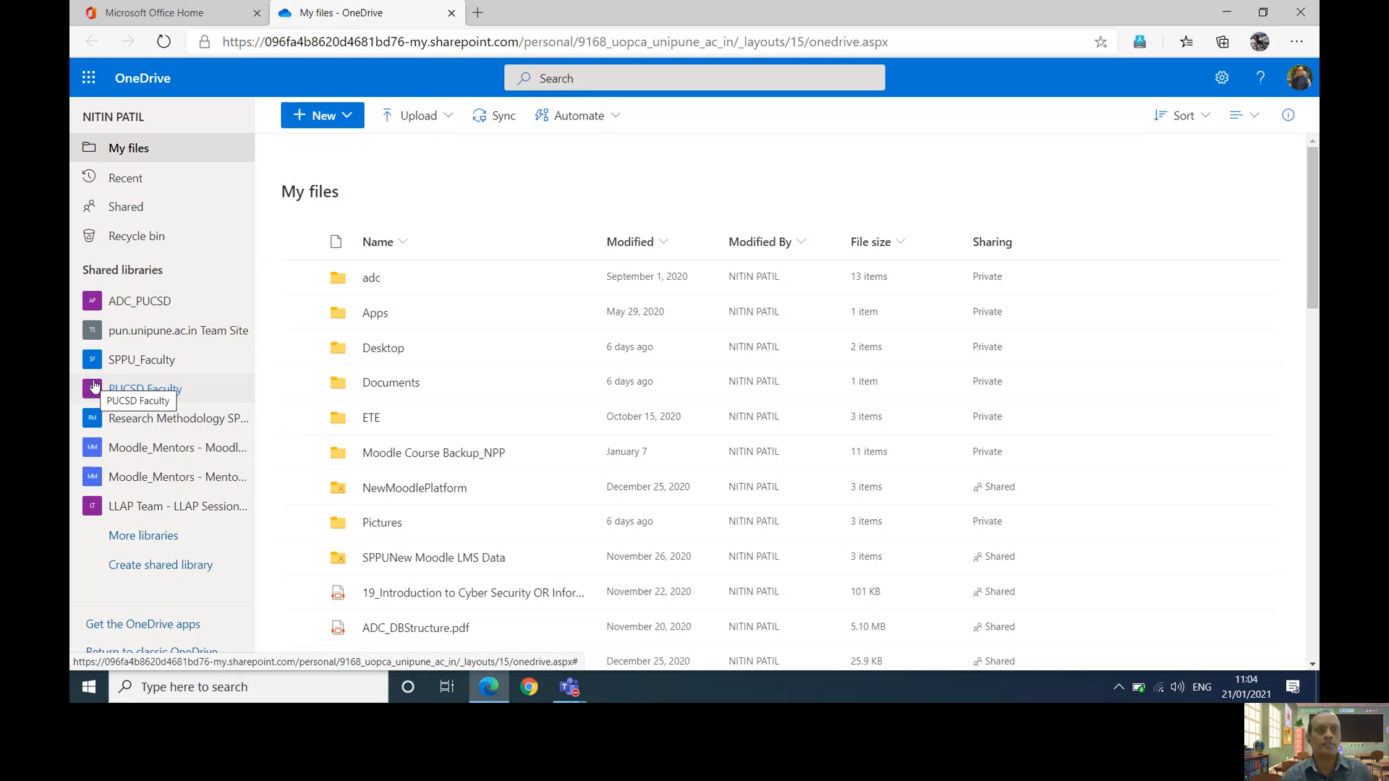
{"action": "left_click", "coordinate": [162, 7]}
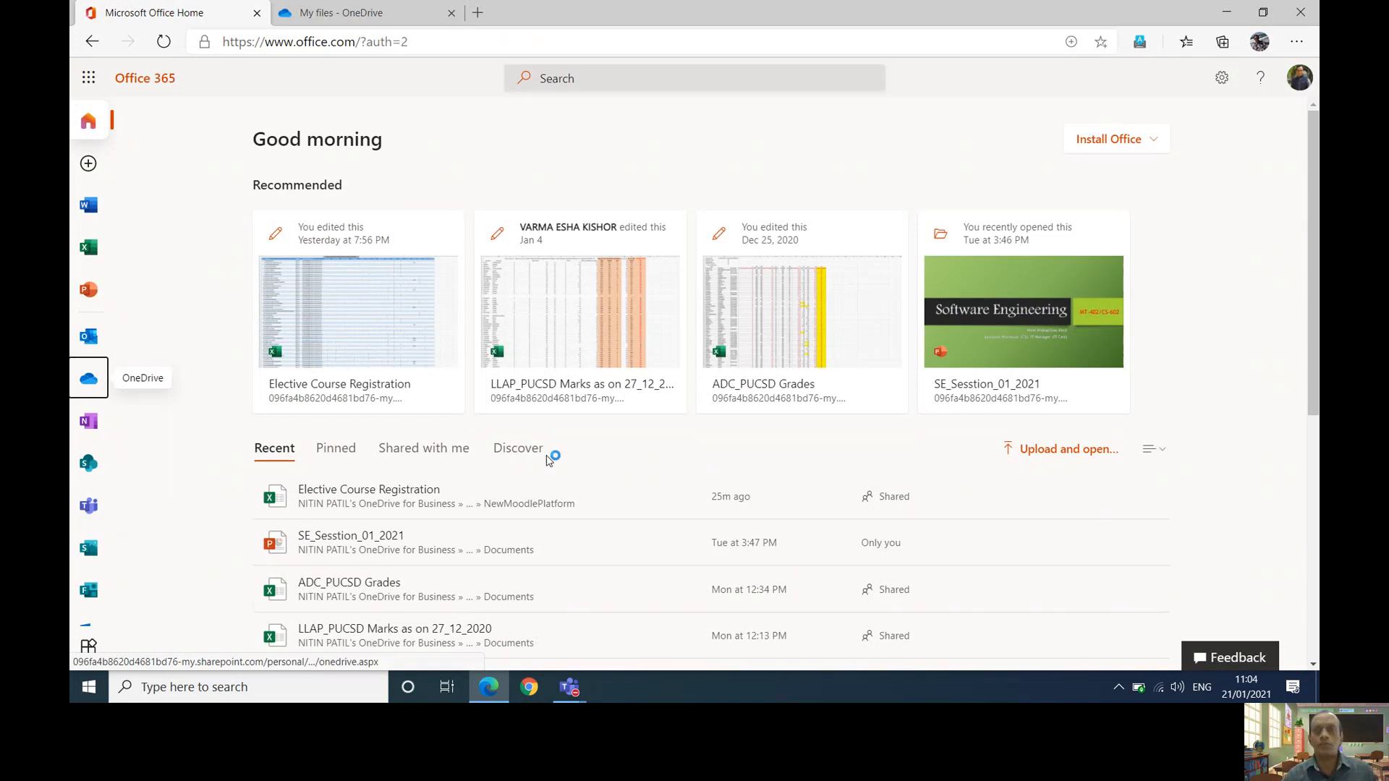
{"action": "left_click", "coordinate": [359, 12]}
- Load the SPPU Moodle LMS site moodle.sppulms.in in the OneDrive tab
{"action": "left_click", "coordinate": [359, 42]}
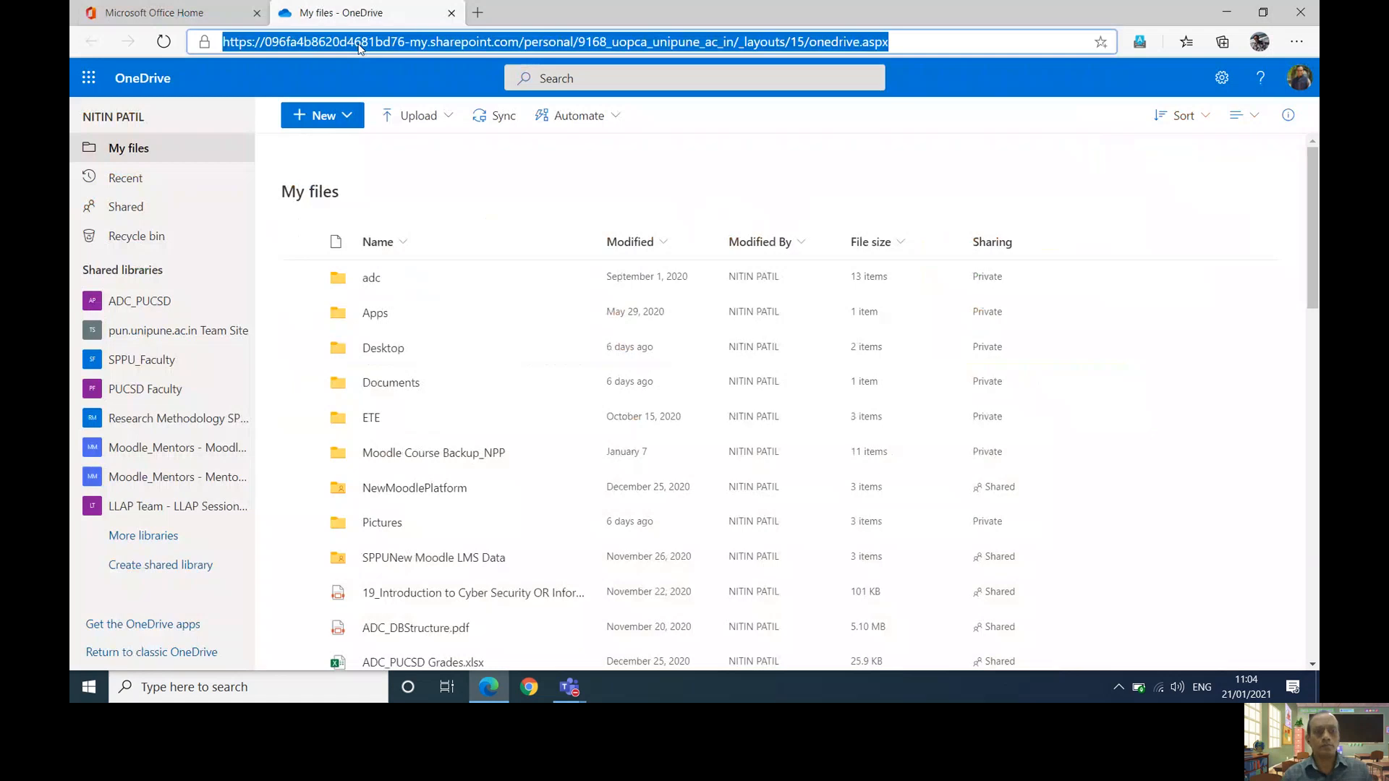
{"action": "type", "text": "moodle.sppulms.in"}
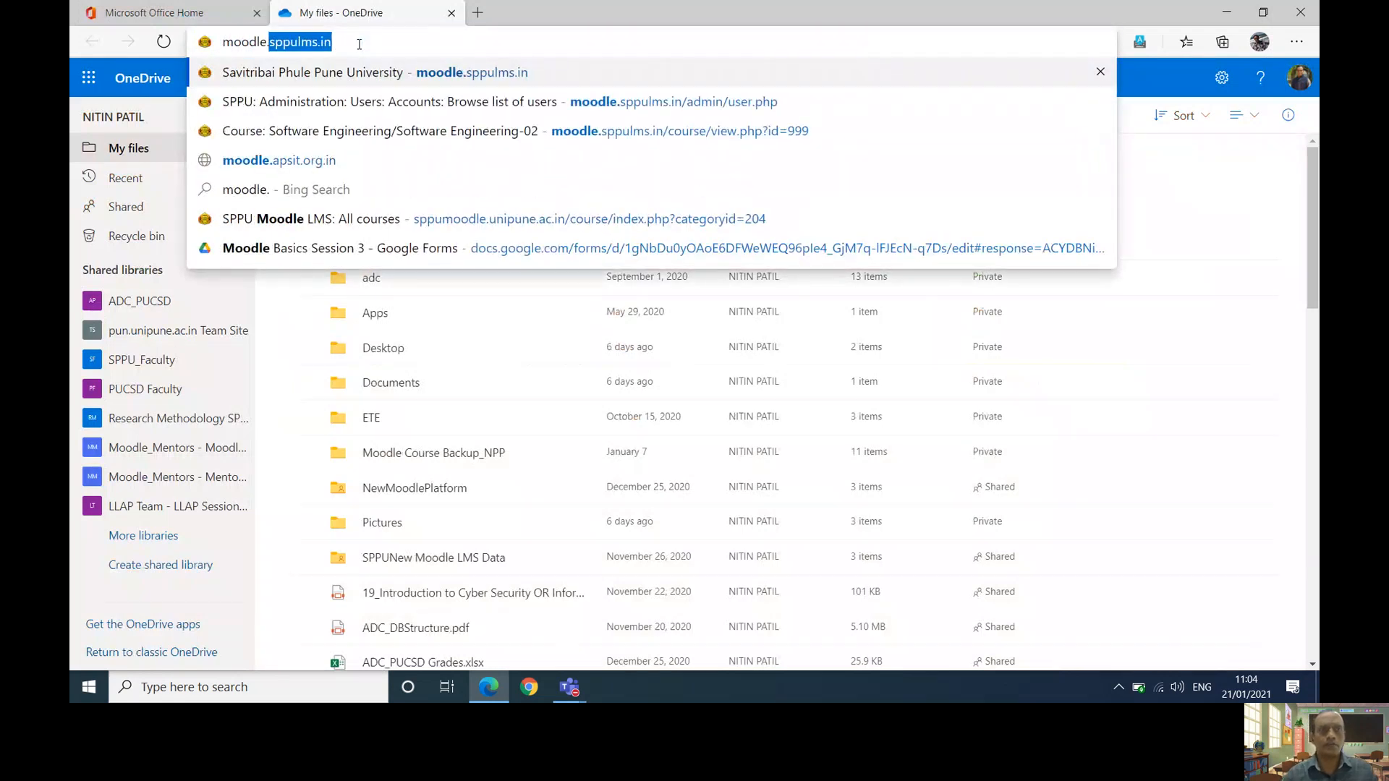
{"action": "key", "text": "Return"}
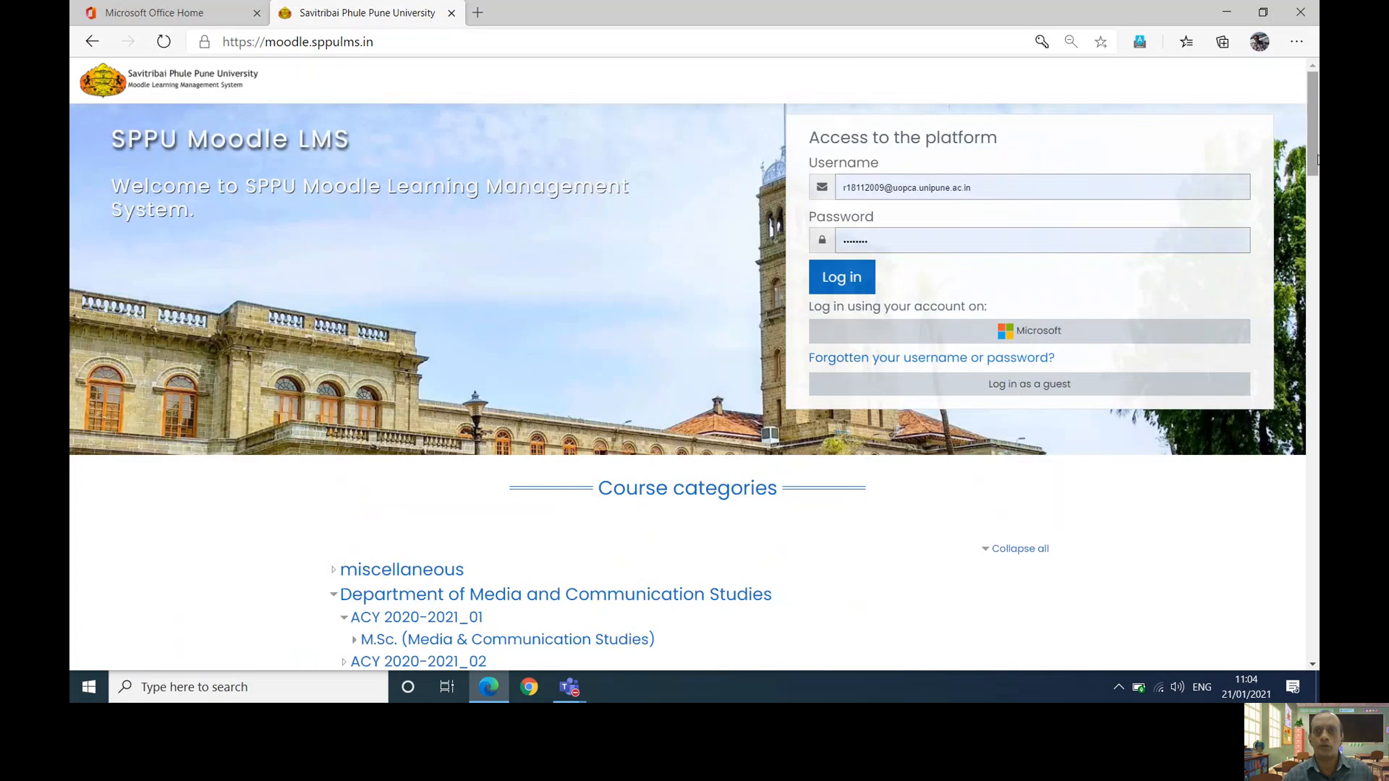
- Clear the prefilled Username and Password fields on the Moodle login page
{"action": "left_click", "coordinate": [1034, 187]}
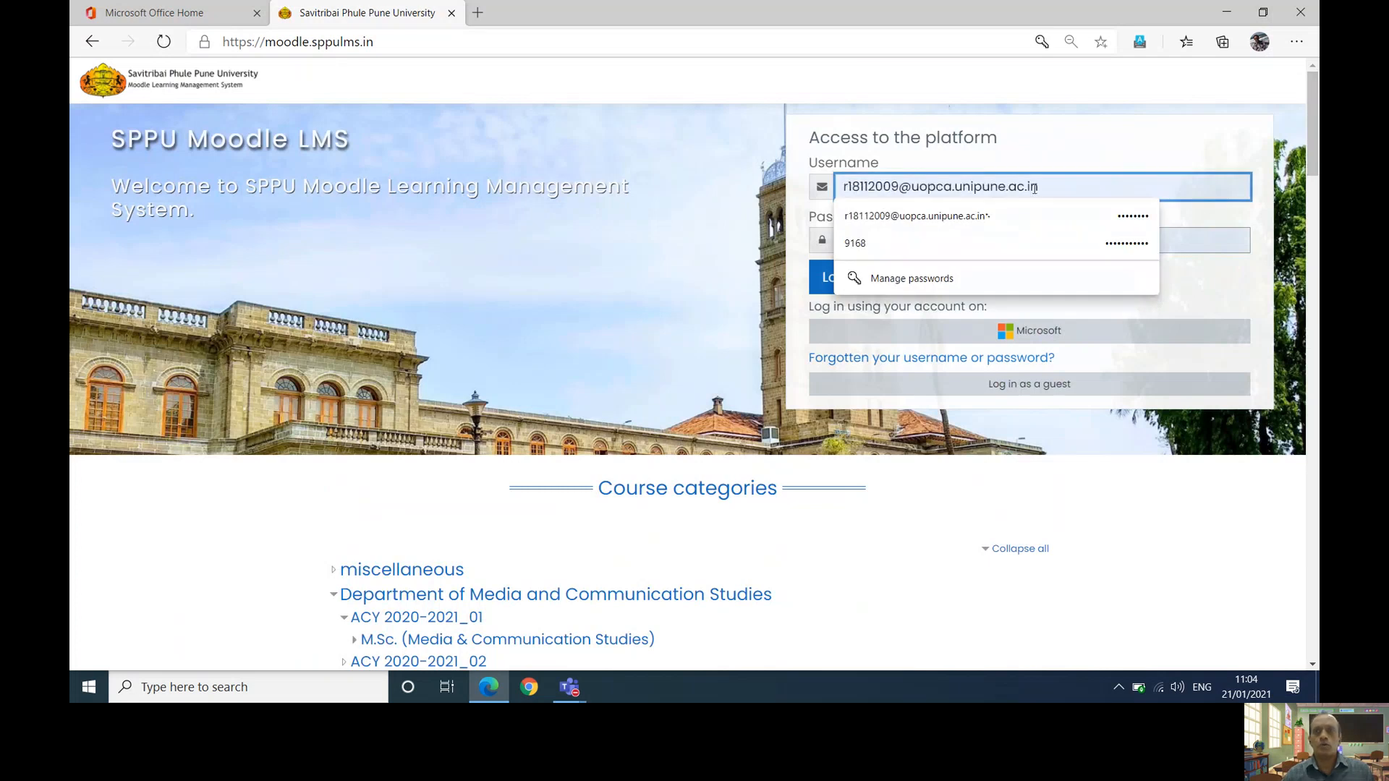
{"action": "key", "text": "ctrl+a"}
{"action": "key", "text": "BackSpace"}
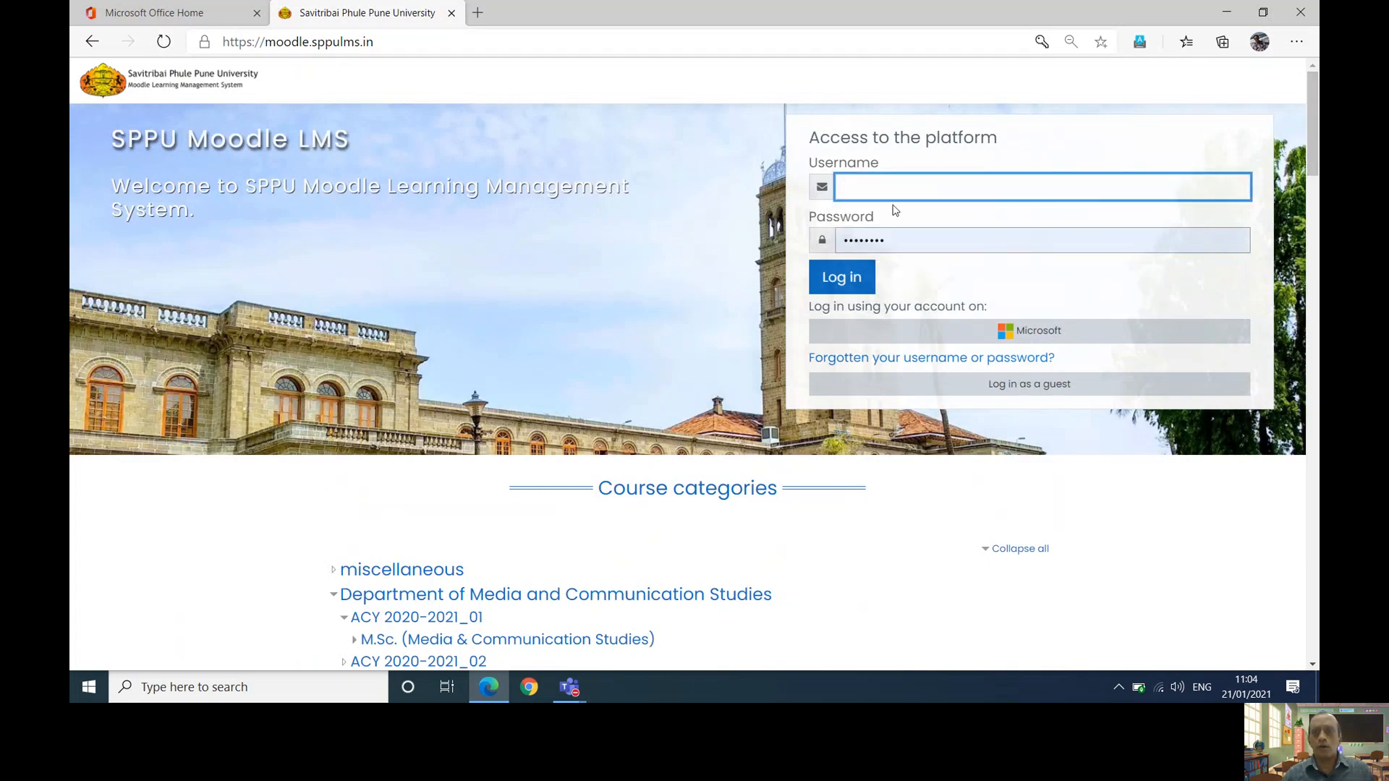
{"action": "left_click", "coordinate": [933, 239]}
{"action": "key", "text": "ctrl+a"}
{"action": "key", "text": "BackSpace"}
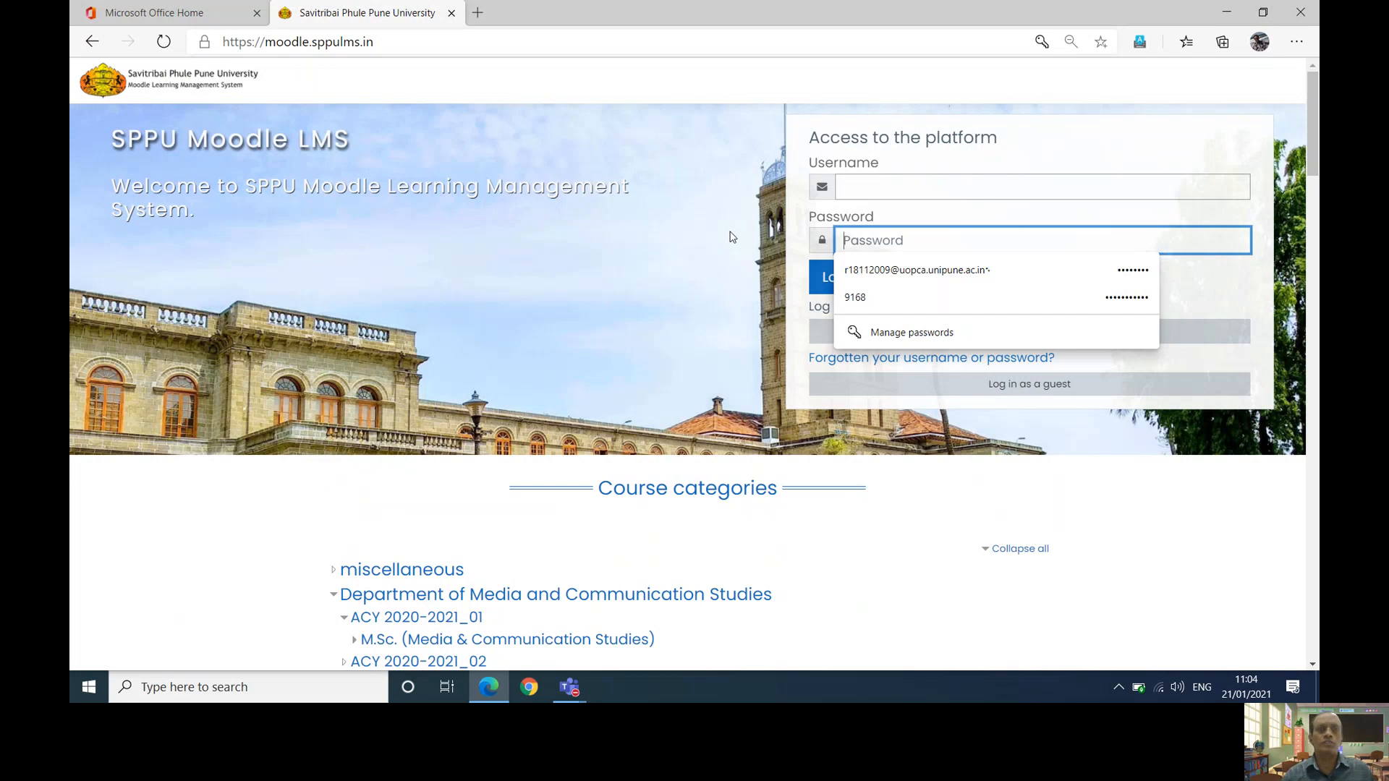
- Log in to Moodle with the Microsoft account option
{"action": "left_click", "coordinate": [182, 9]}
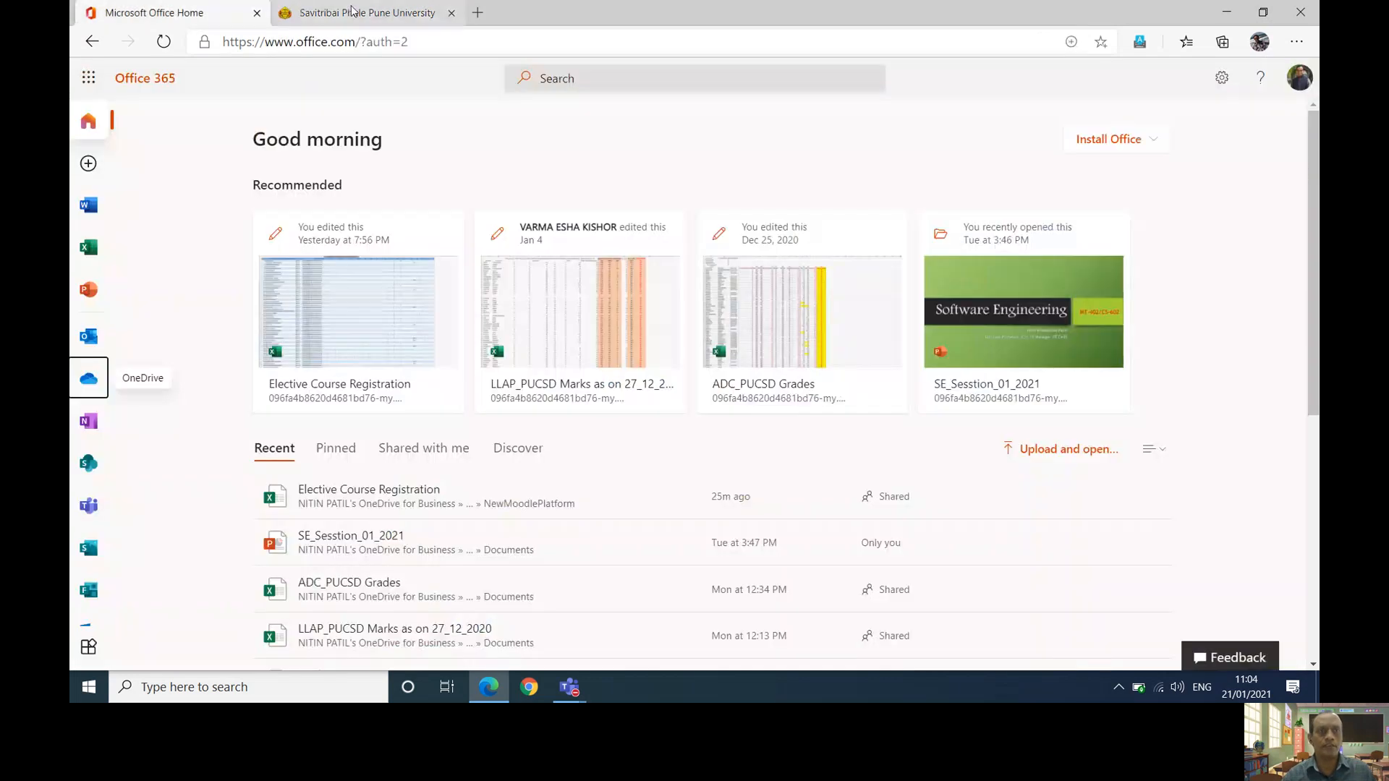
{"action": "key", "text": "ctrl+Tab"}
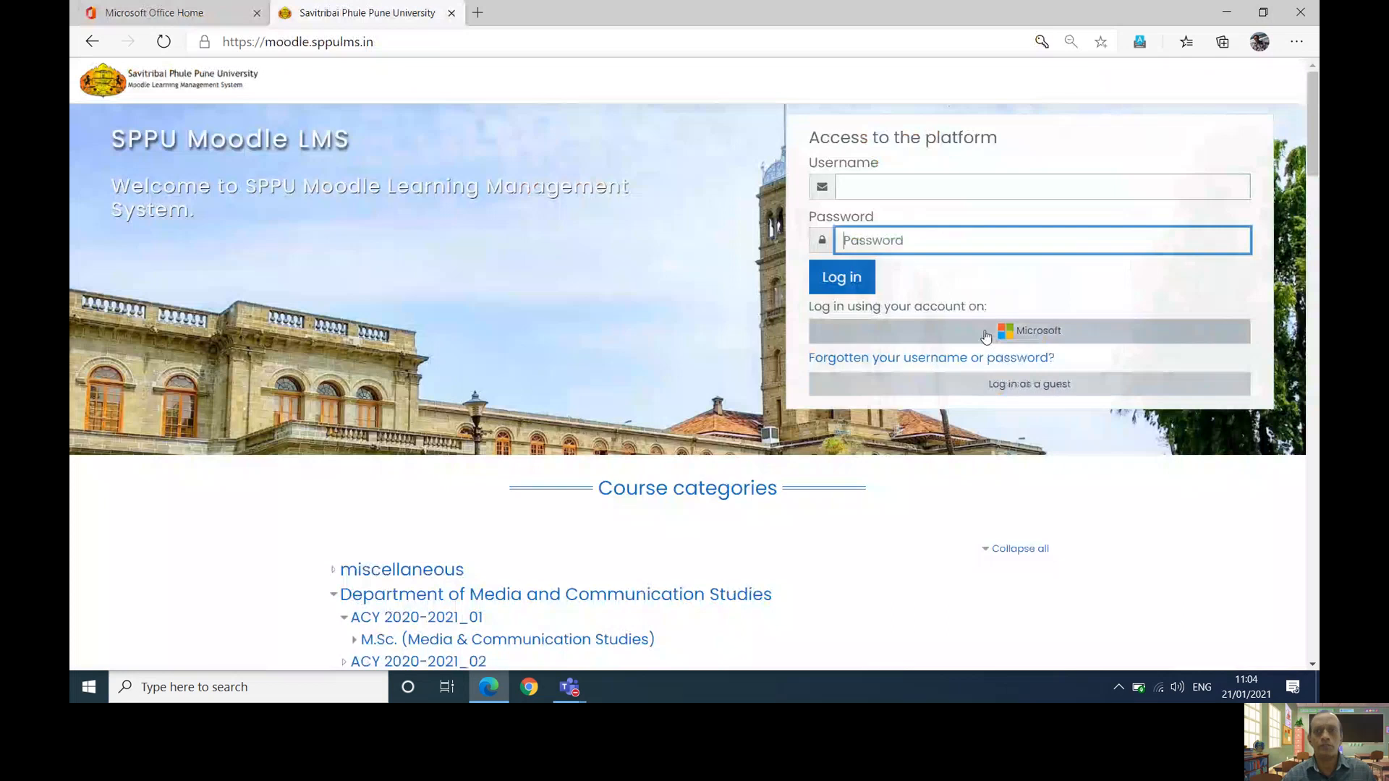
{"action": "left_click_drag", "start_coordinate": [1316, 126], "coordinate": [1318, 195]}
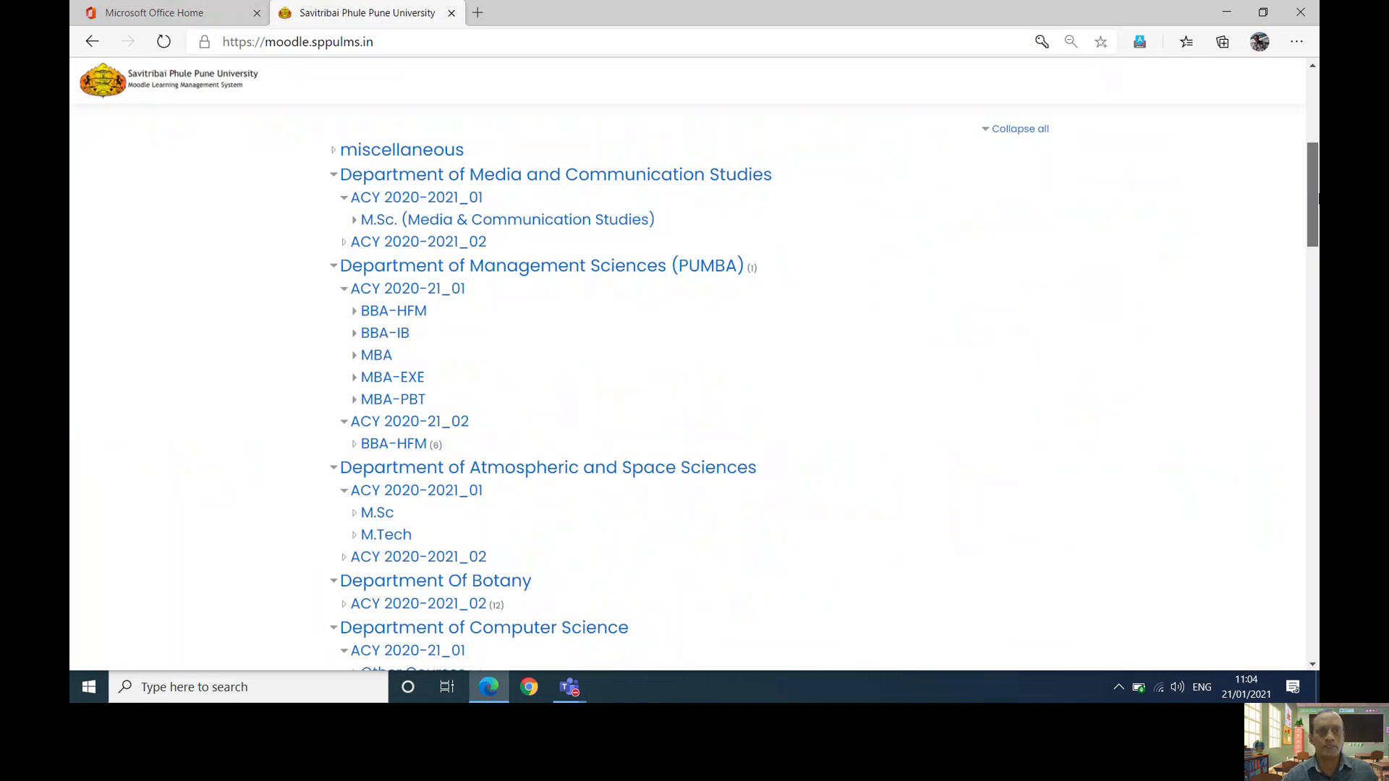
{"action": "left_click_drag", "start_coordinate": [1318, 196], "coordinate": [1318, 217]}
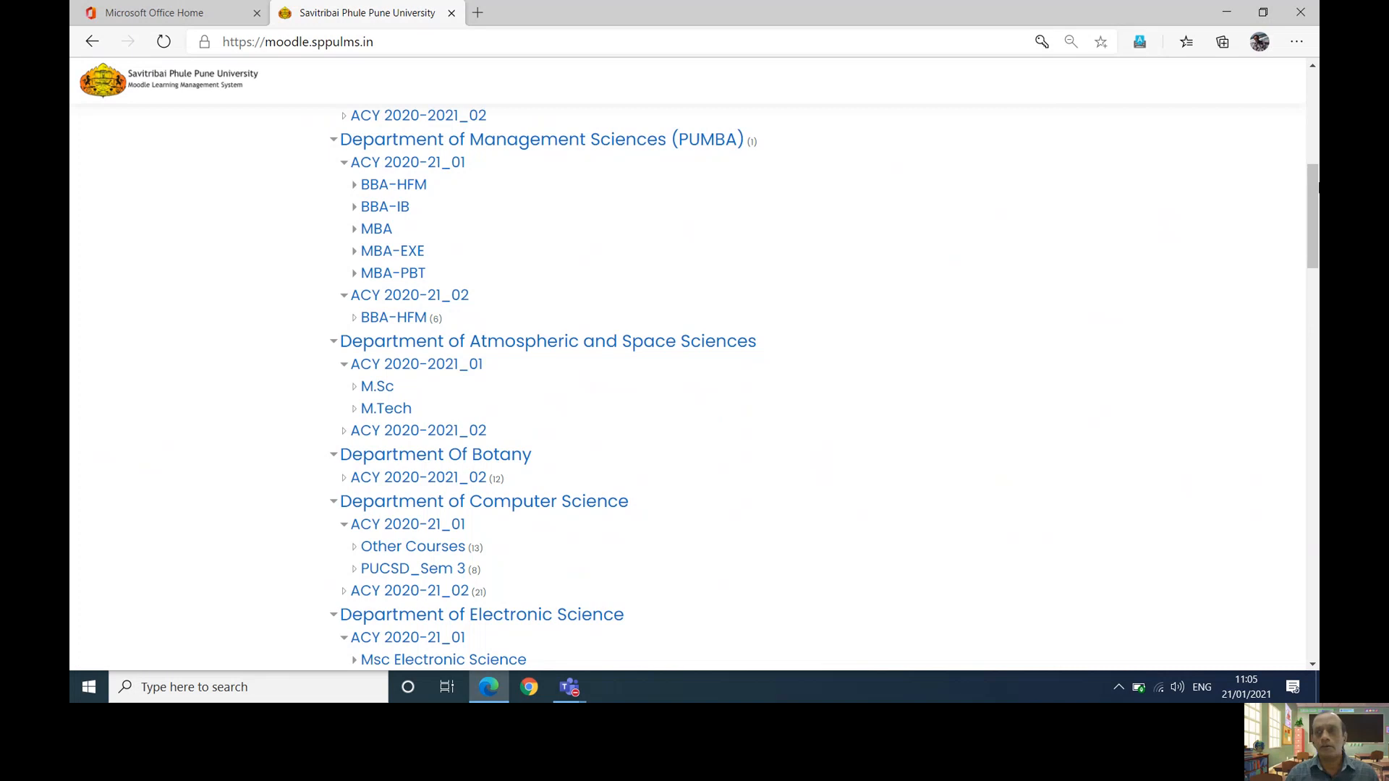
{"action": "scroll", "coordinate": [1312, 195], "scroll_direction": "up", "scroll_amount": 1}
{"action": "scroll", "coordinate": [1314, 149], "scroll_direction": "up", "scroll_amount": 7}
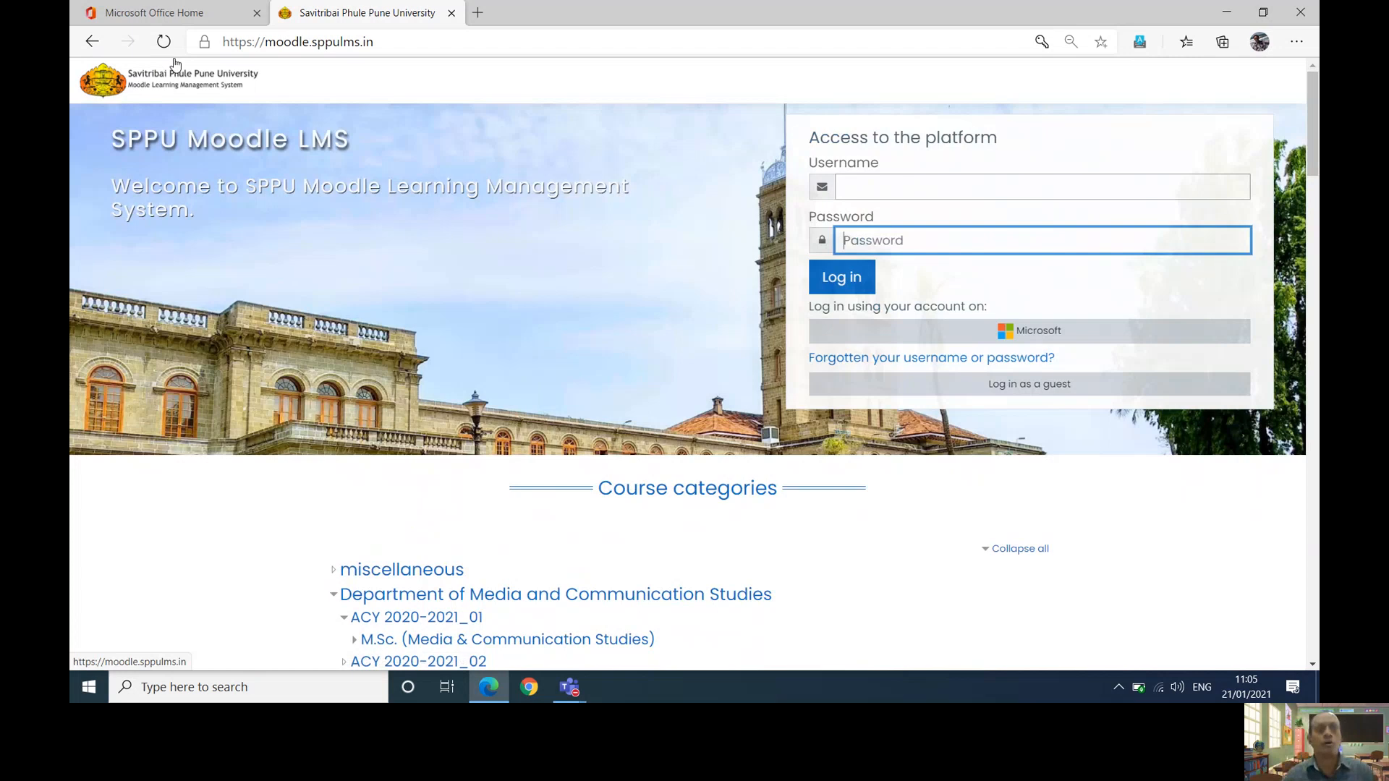
{"action": "left_click", "coordinate": [1011, 332]}
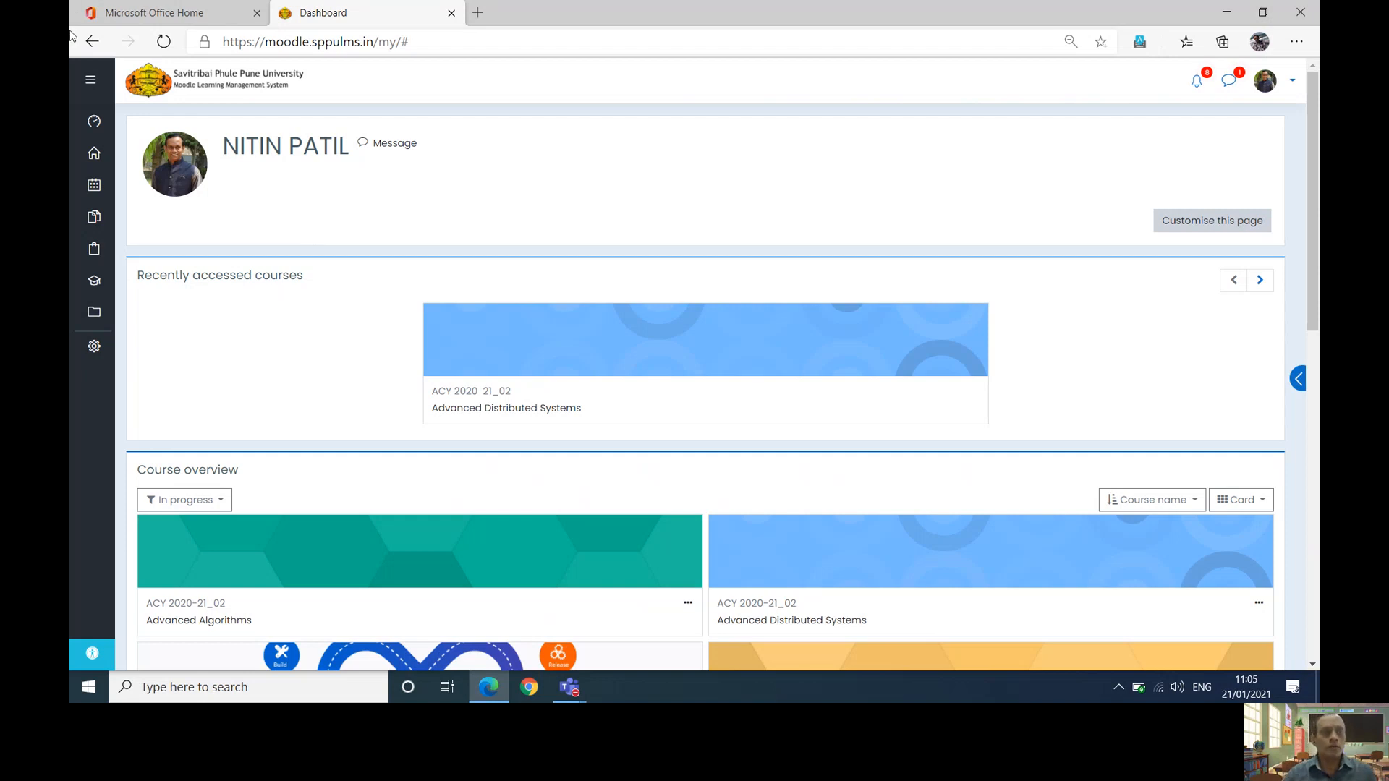
- Reload the Dashboard and open Design Thinking from the Course overview cards
{"action": "left_click", "coordinate": [97, 120]}
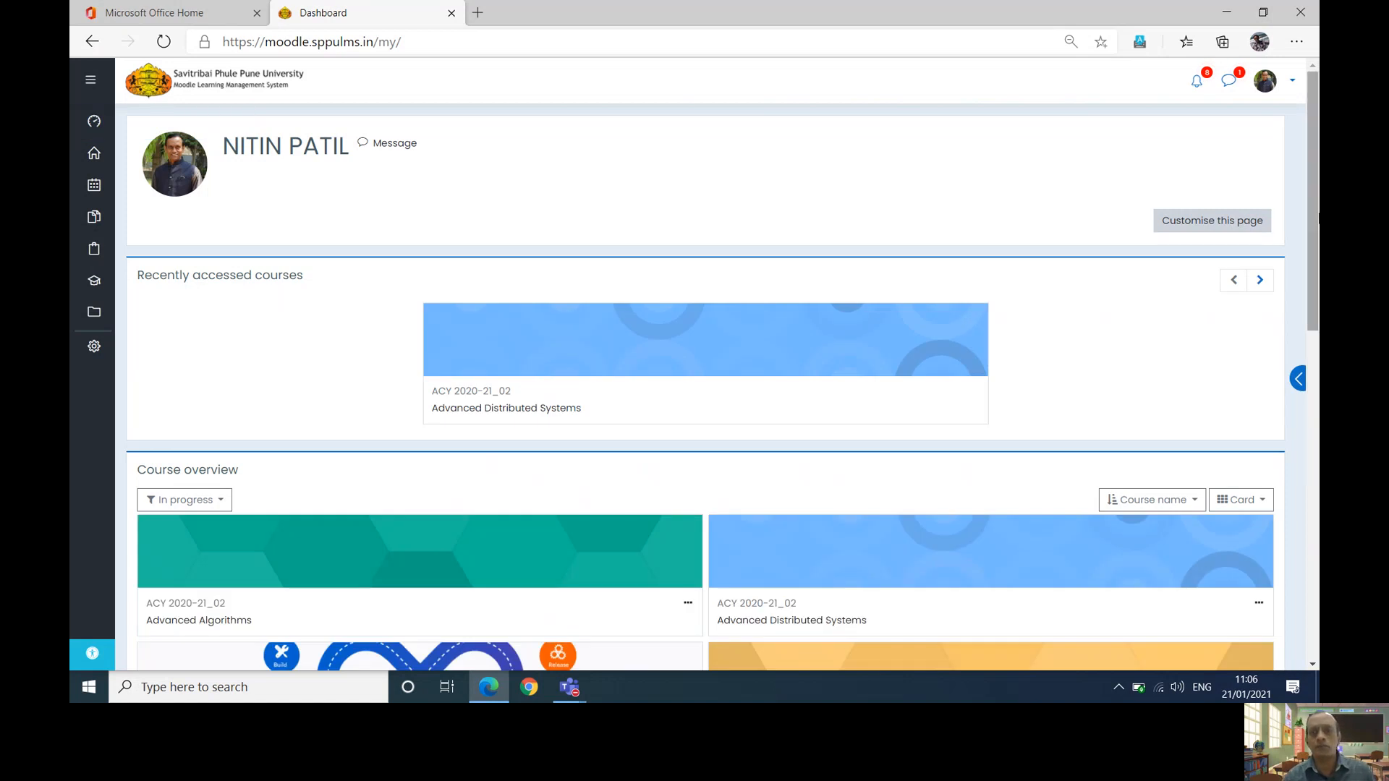
{"action": "mouse_move", "coordinate": [1317, 217]}
{"action": "left_mouse_down"}
{"action": "mouse_move", "coordinate": [1317, 521]}
{"action": "mouse_move", "coordinate": [1317, 228]}
{"action": "left_mouse_up"}
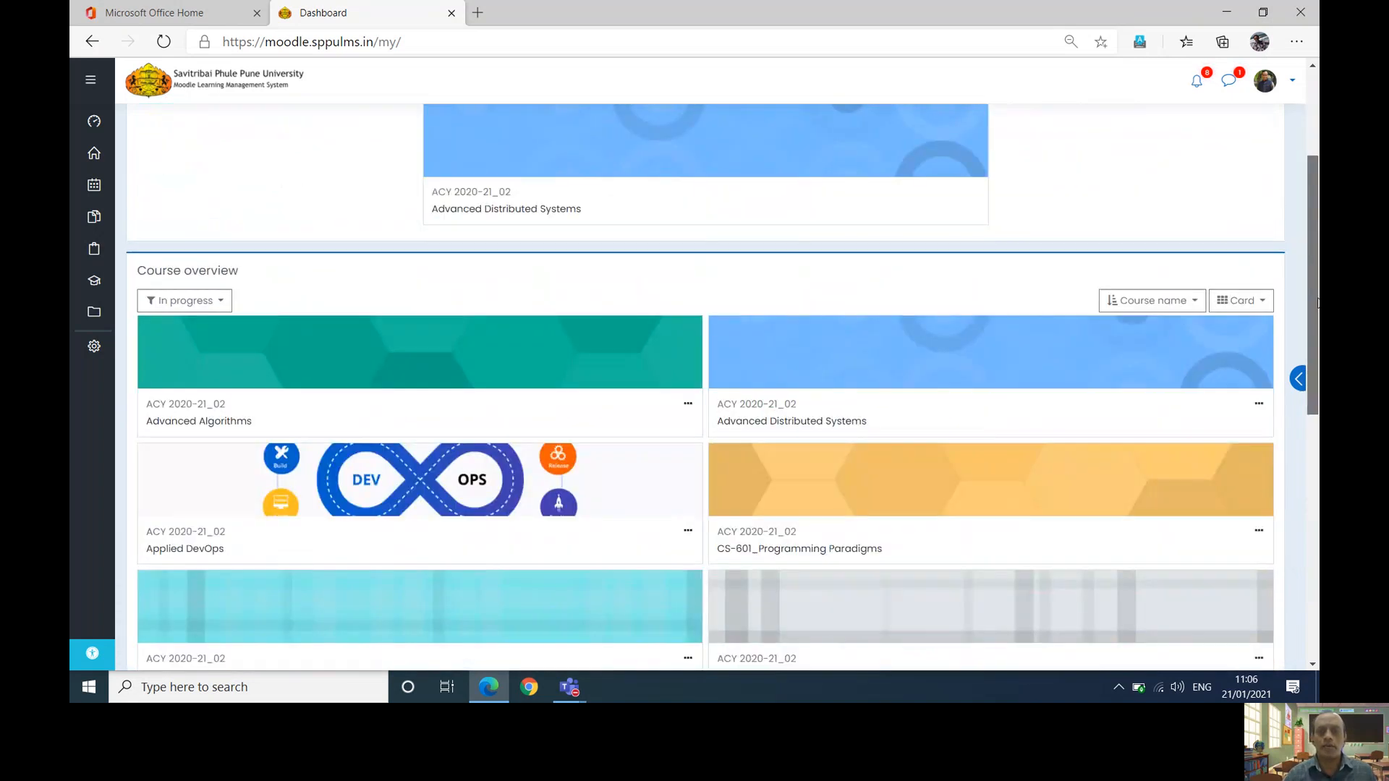
{"action": "left_click_drag", "start_coordinate": [1318, 303], "coordinate": [1318, 476]}
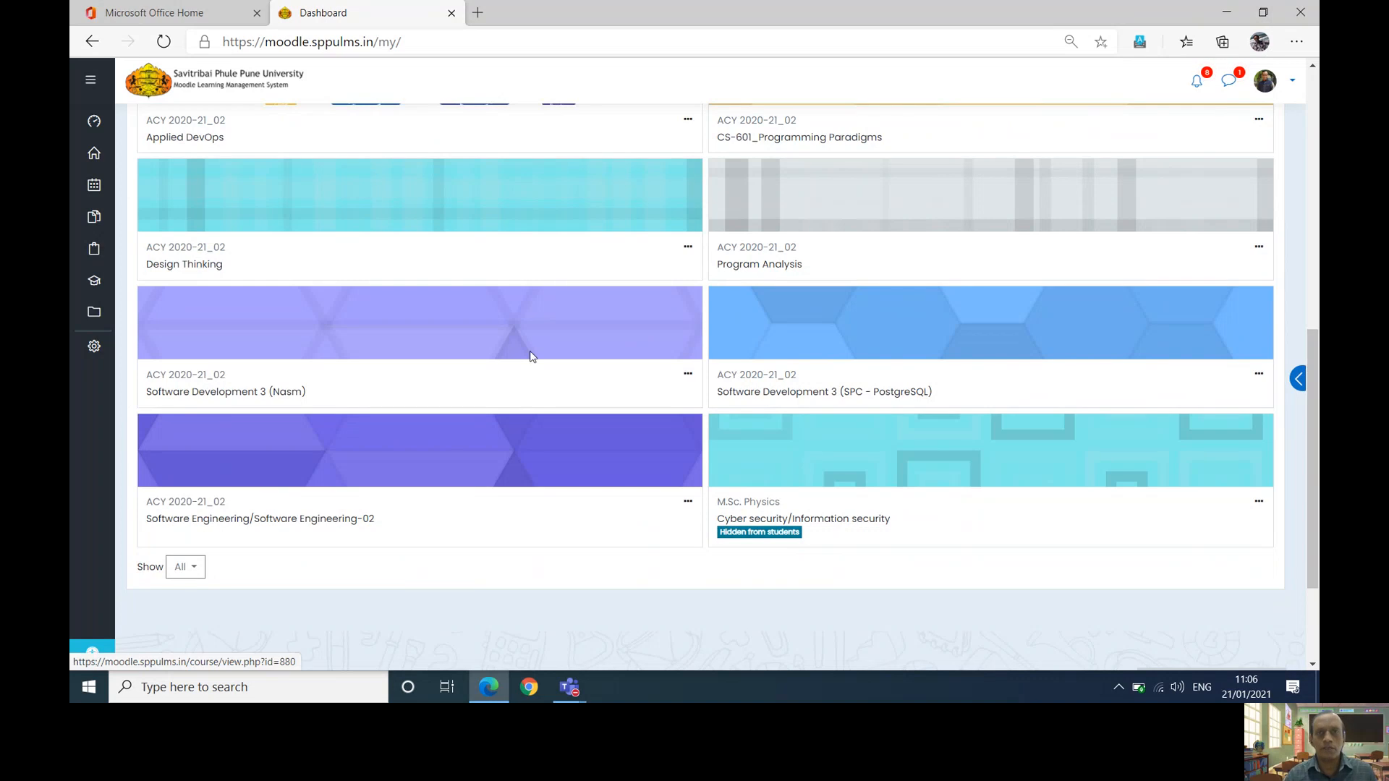
{"action": "left_click", "coordinate": [159, 266]}
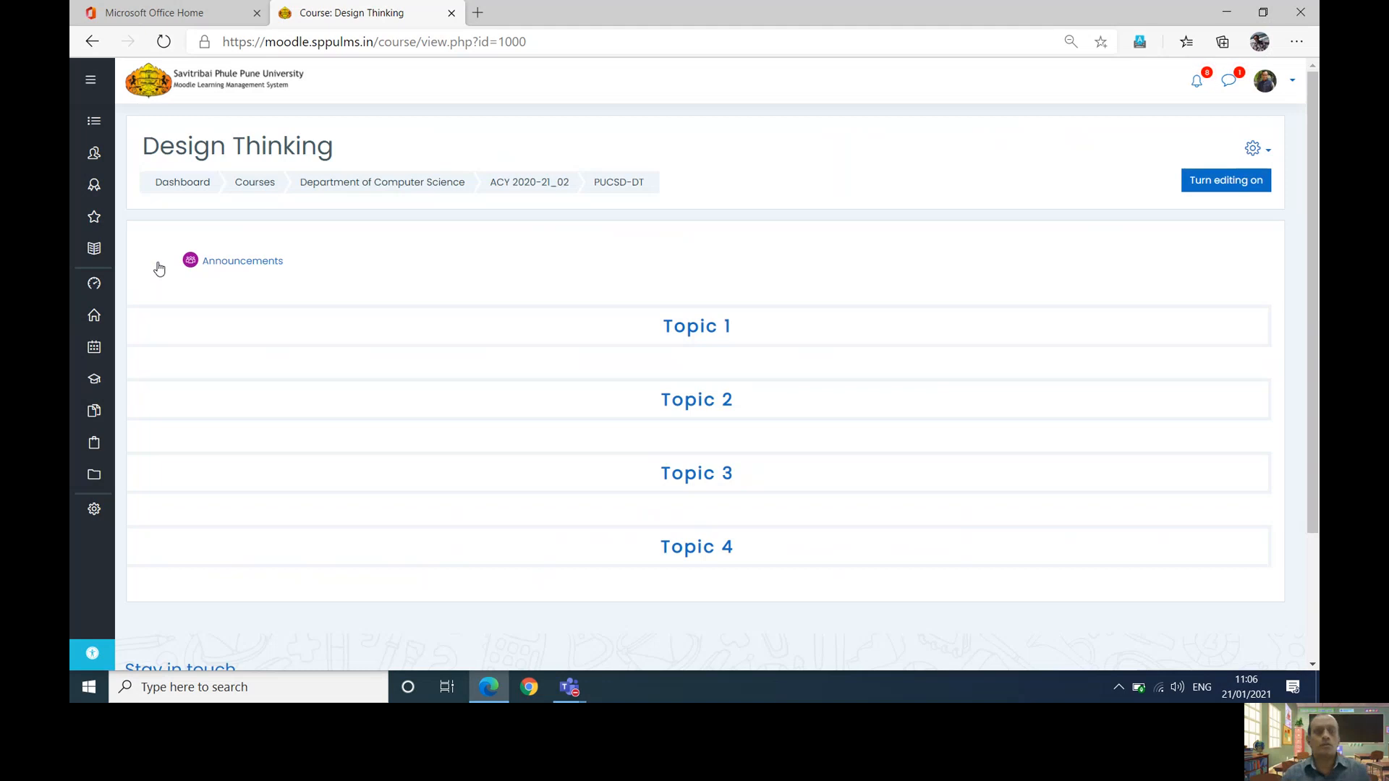
{"action": "left_click", "coordinate": [93, 155]}
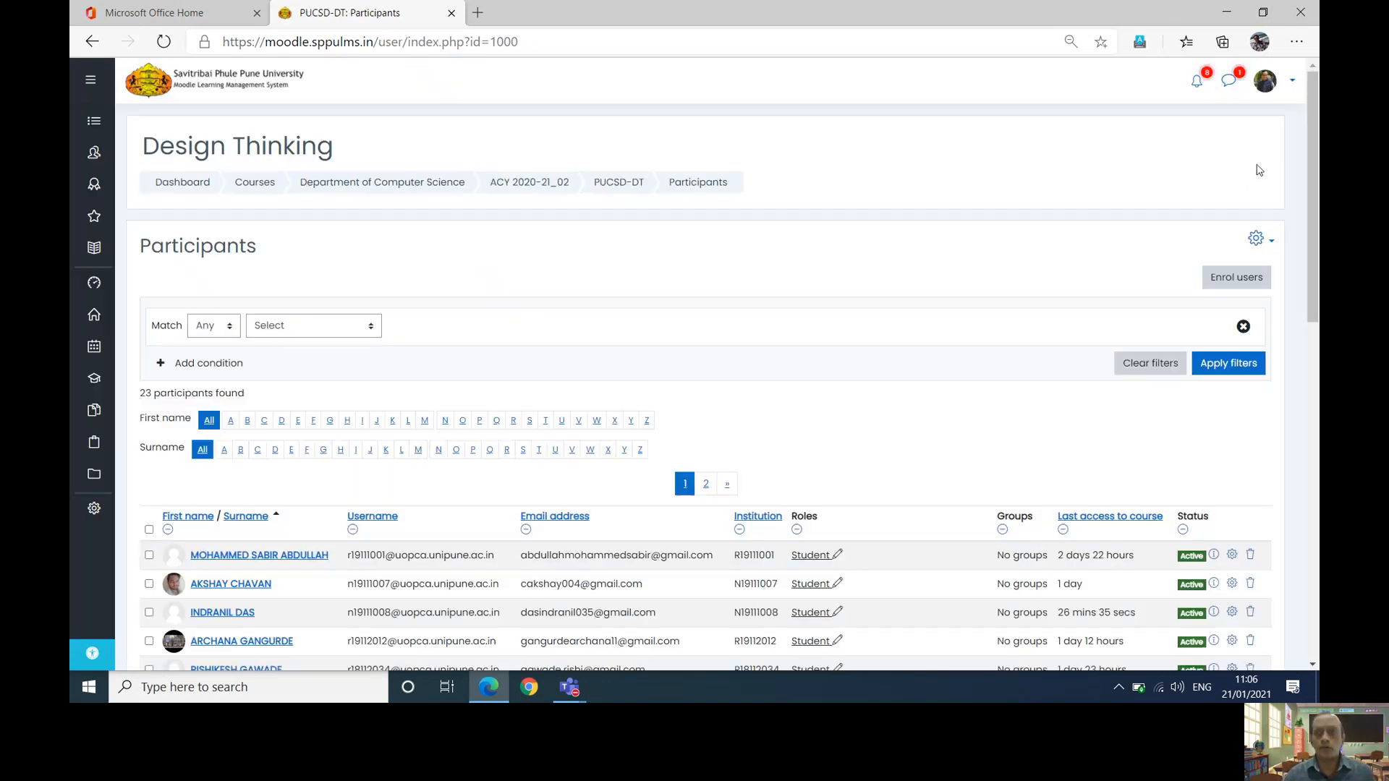
{"action": "scroll", "coordinate": [1313, 282], "scroll_direction": "down", "scroll_amount": 4}
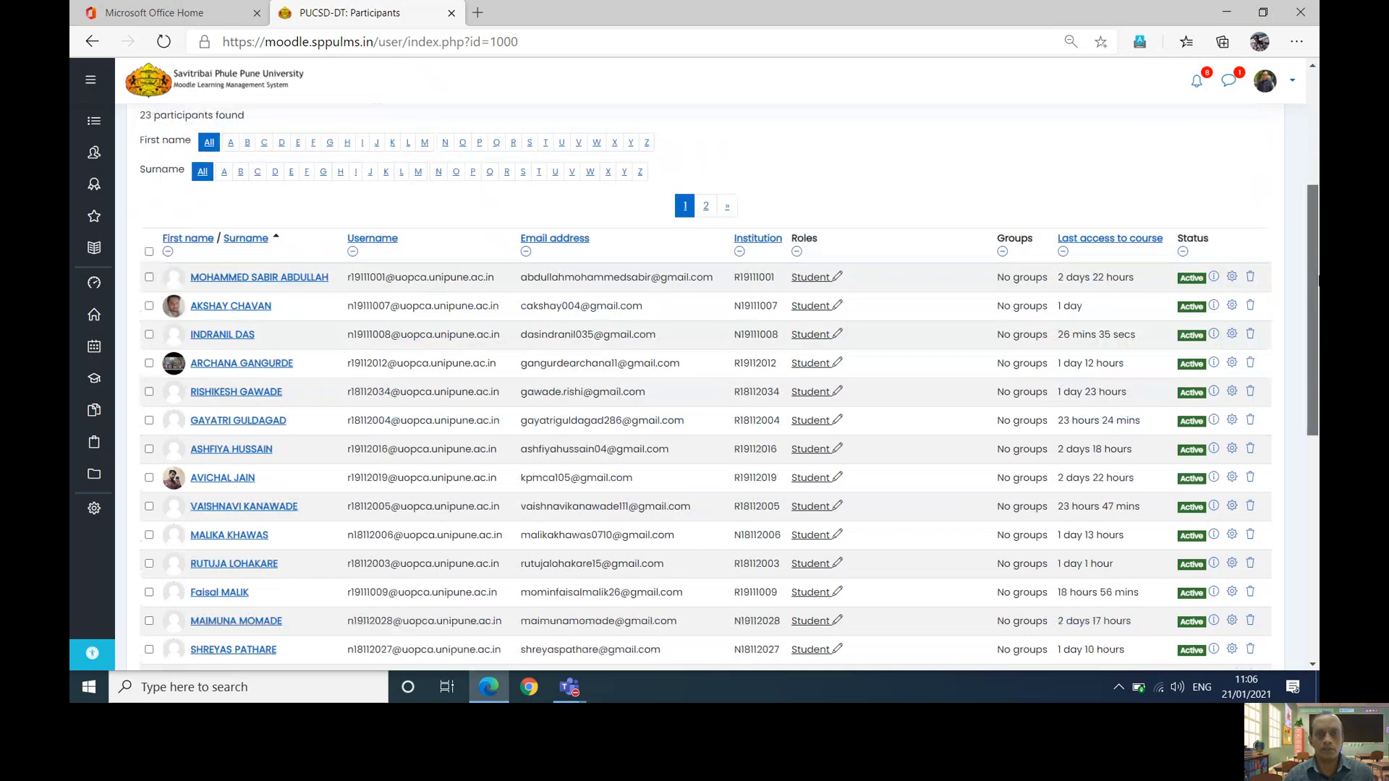
{"action": "left_click_drag", "start_coordinate": [1313, 282], "coordinate": [1309, 138]}
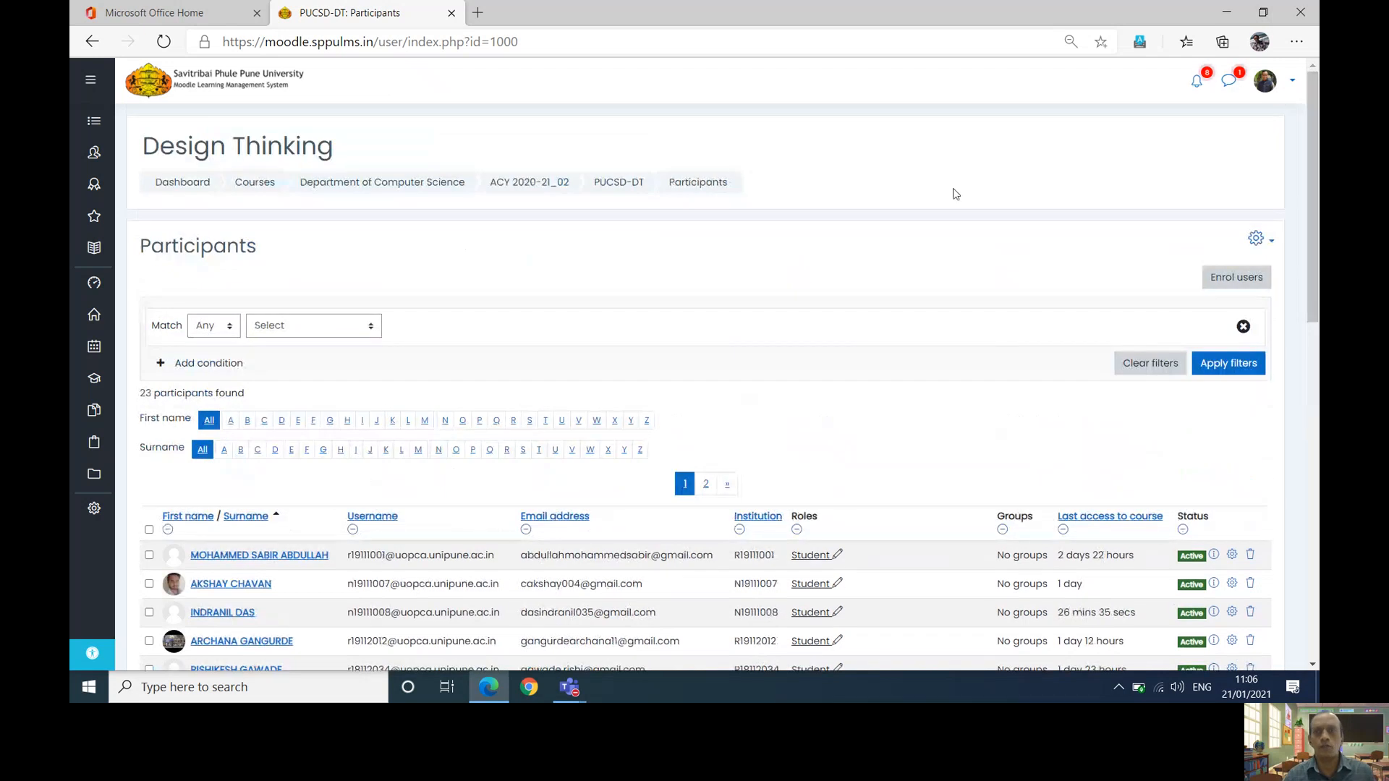
{"action": "left_click", "coordinate": [1271, 243]}
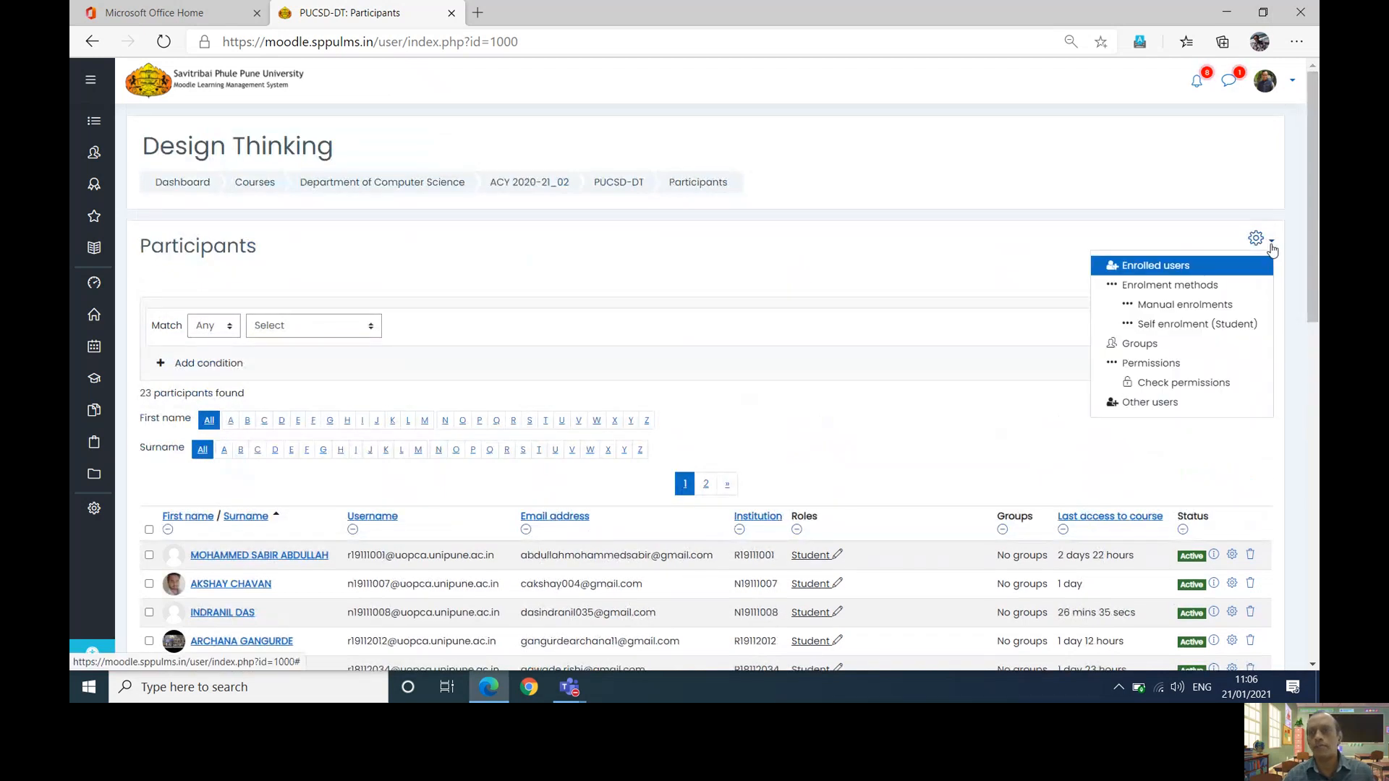
{"action": "left_click", "coordinate": [1195, 282]}
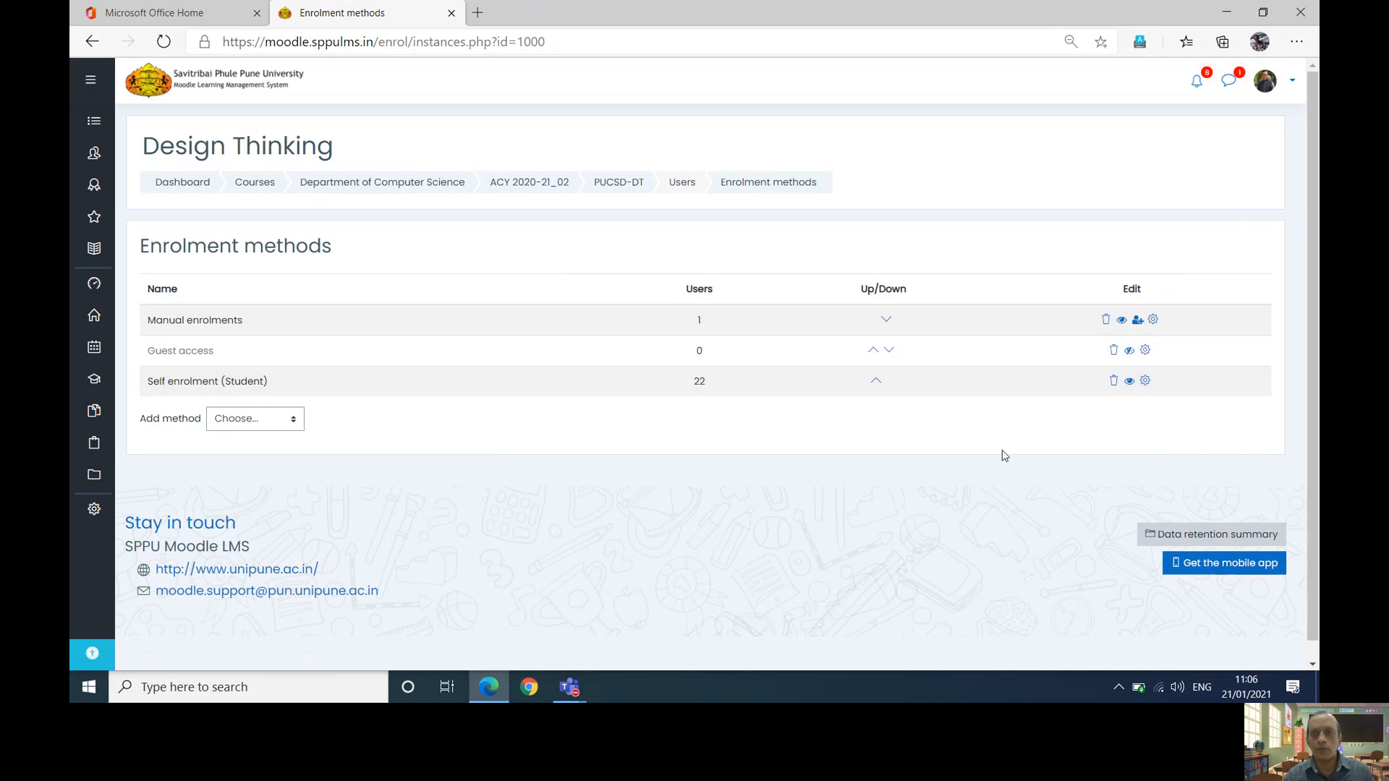
{"action": "left_click", "coordinate": [618, 188]}
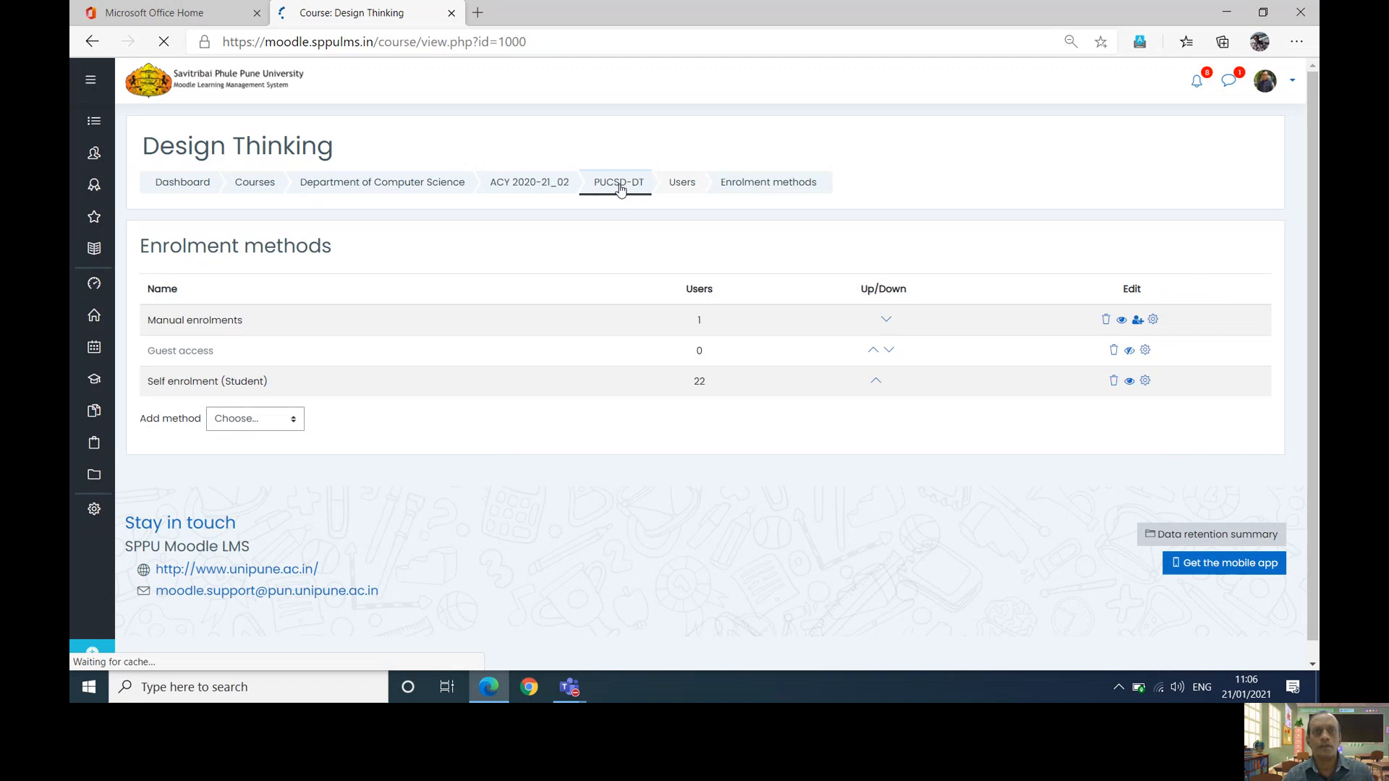
{"action": "left_click", "coordinate": [547, 38]}
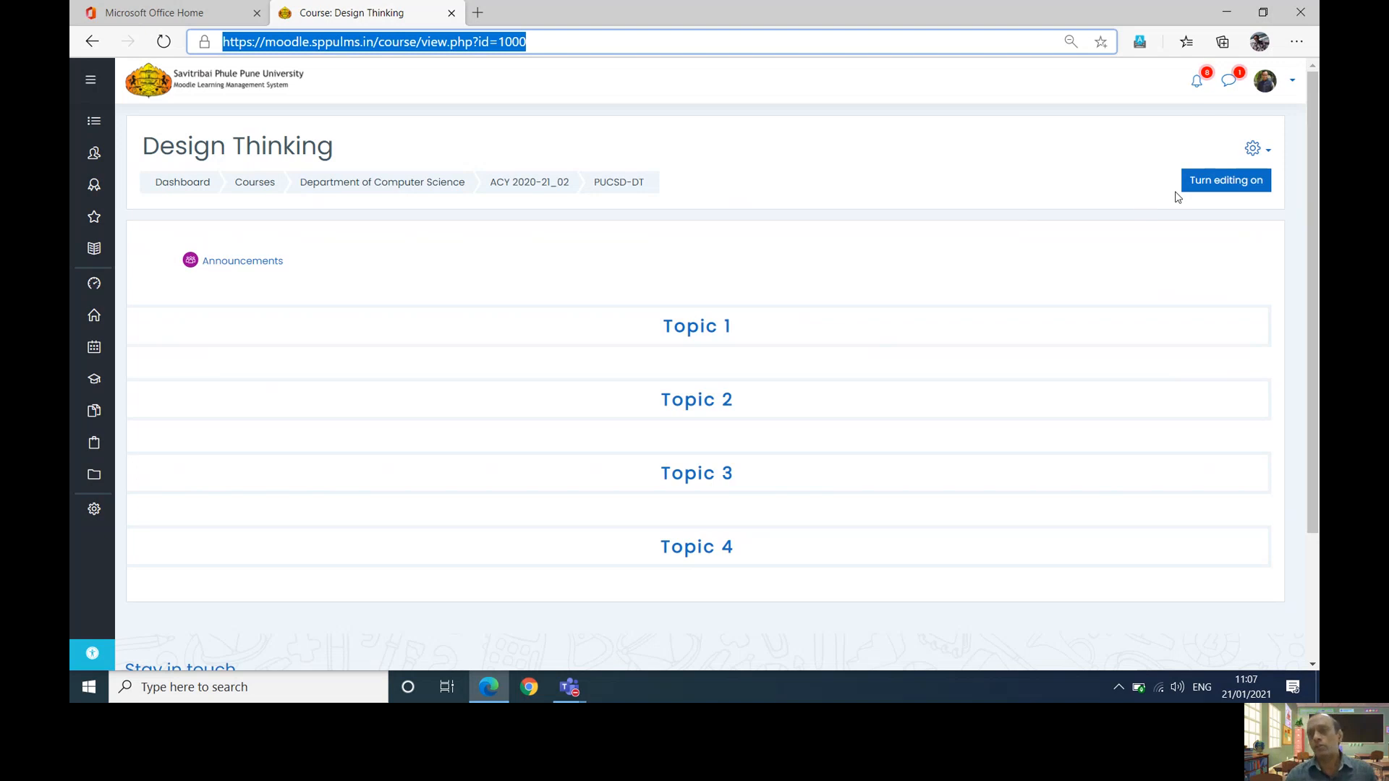
- Turn editing on for the Design Thinking course
{"action": "left_click", "coordinate": [1255, 150]}
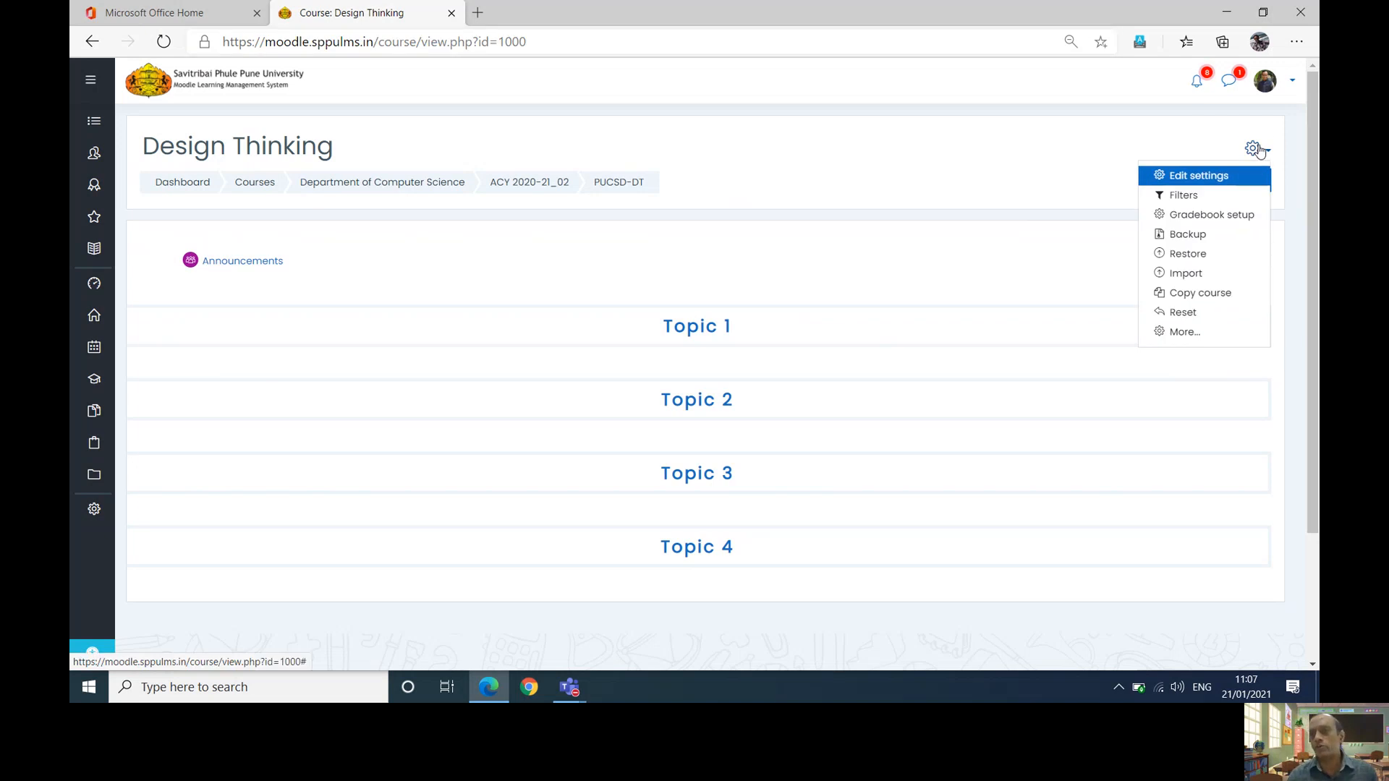
{"action": "key", "text": "Escape"}
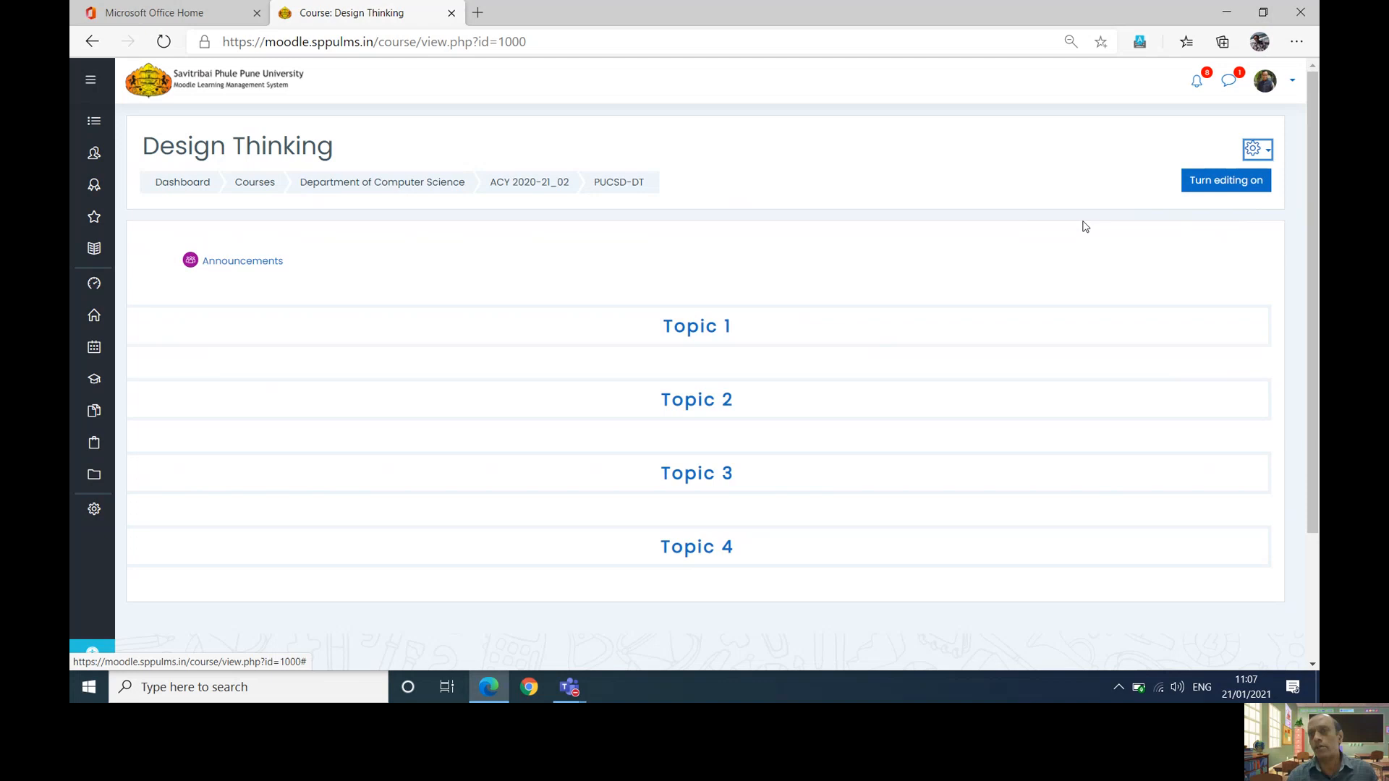
{"action": "left_click", "coordinate": [1202, 183]}
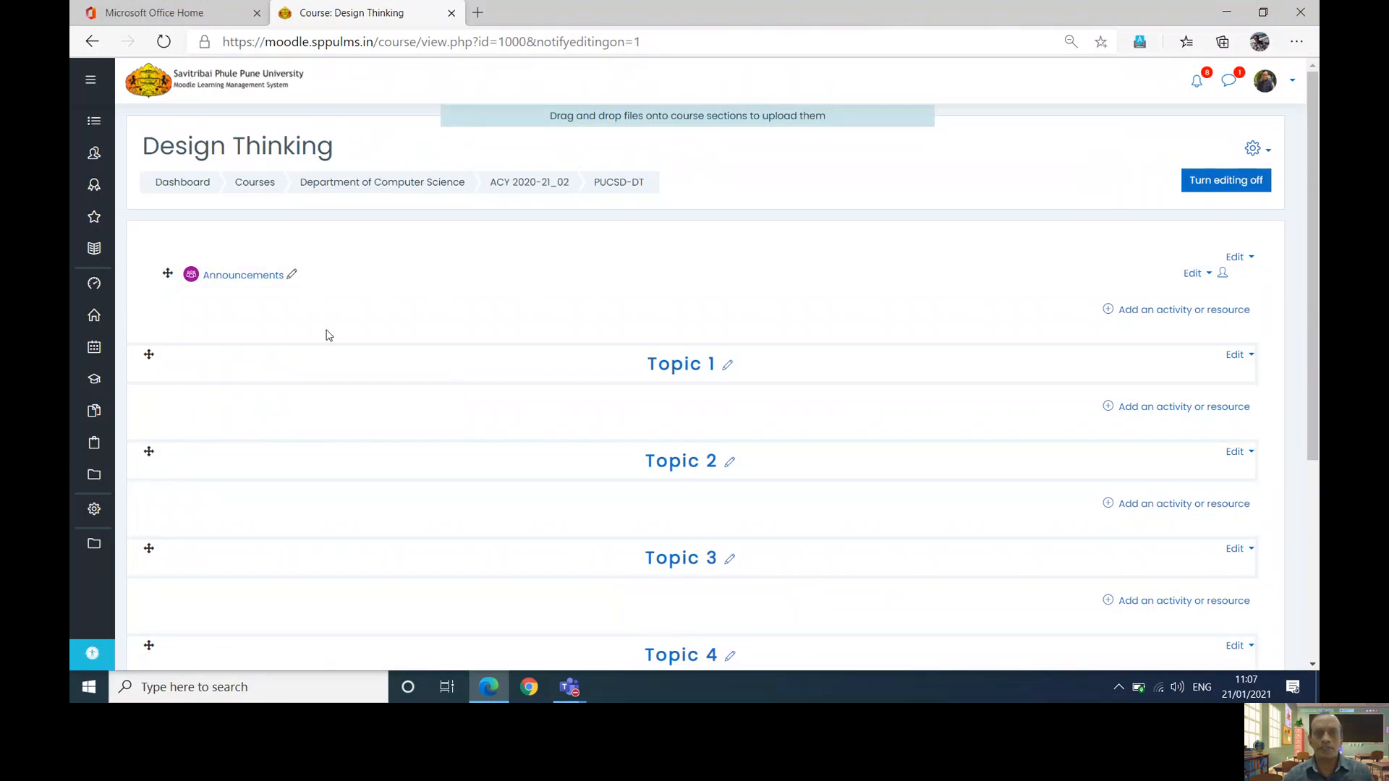
- Delete the Announcements forum and confirm the removal
{"action": "left_click", "coordinate": [1196, 273]}
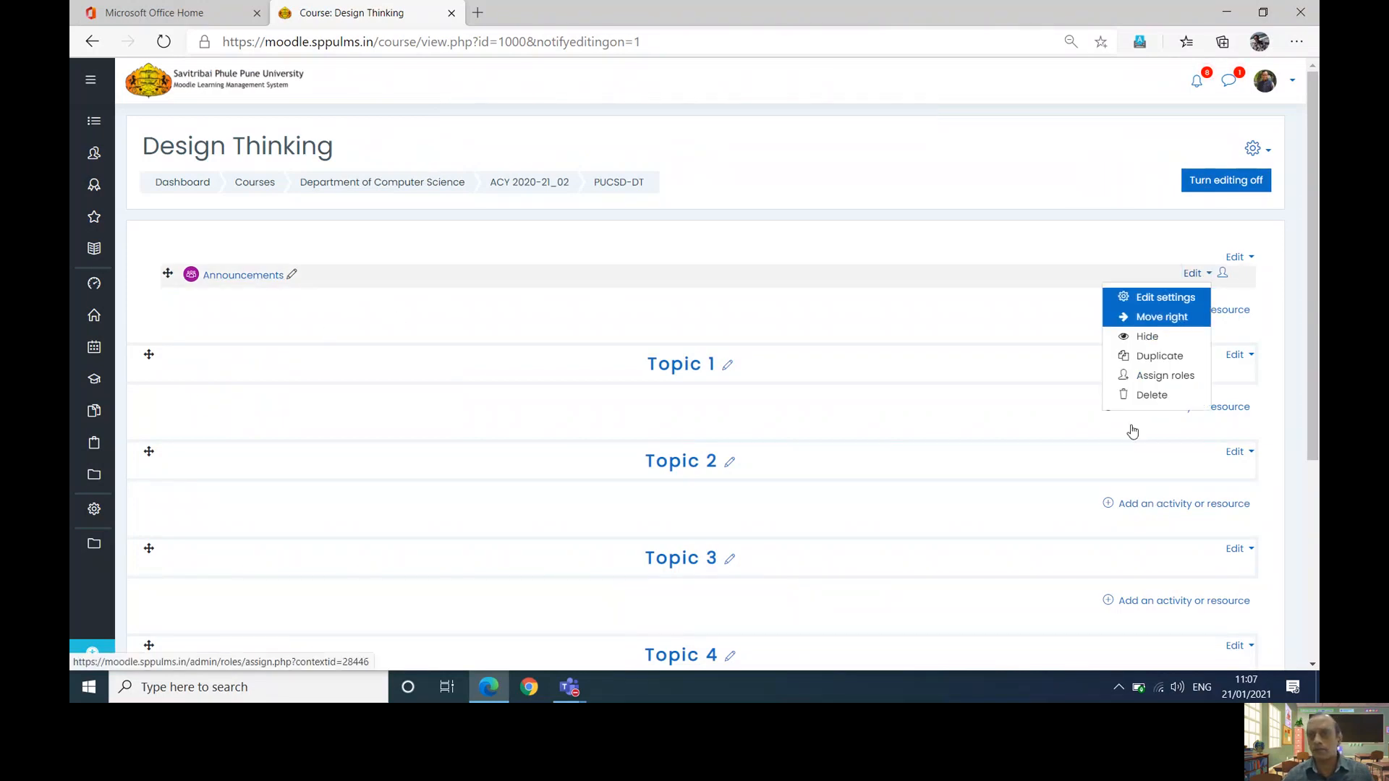
{"action": "left_click", "coordinate": [1143, 395]}
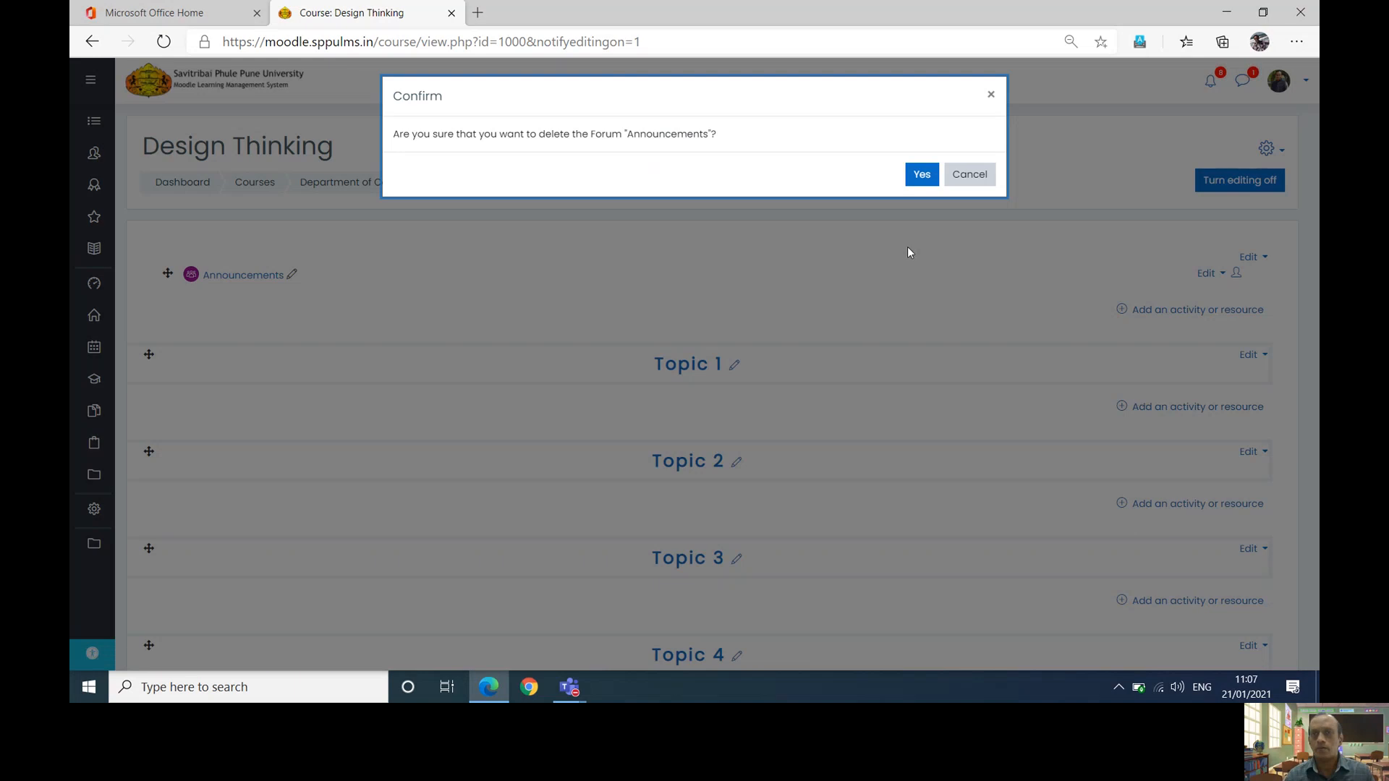
{"action": "left_click", "coordinate": [922, 176]}
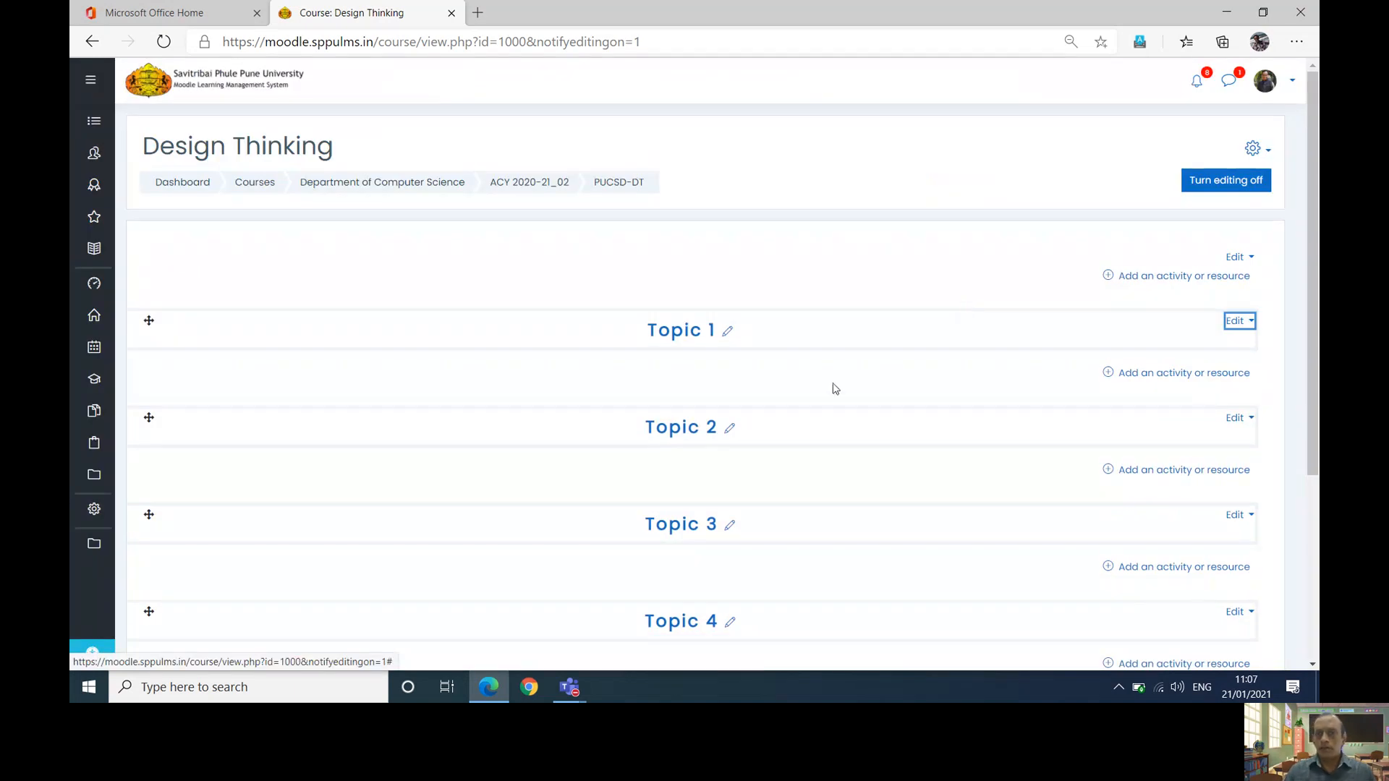
- Rename Topics 1–3 to Online Sessions, Lecture Notes and Assignment/Project/Tasks
{"action": "left_click", "coordinate": [727, 331]}
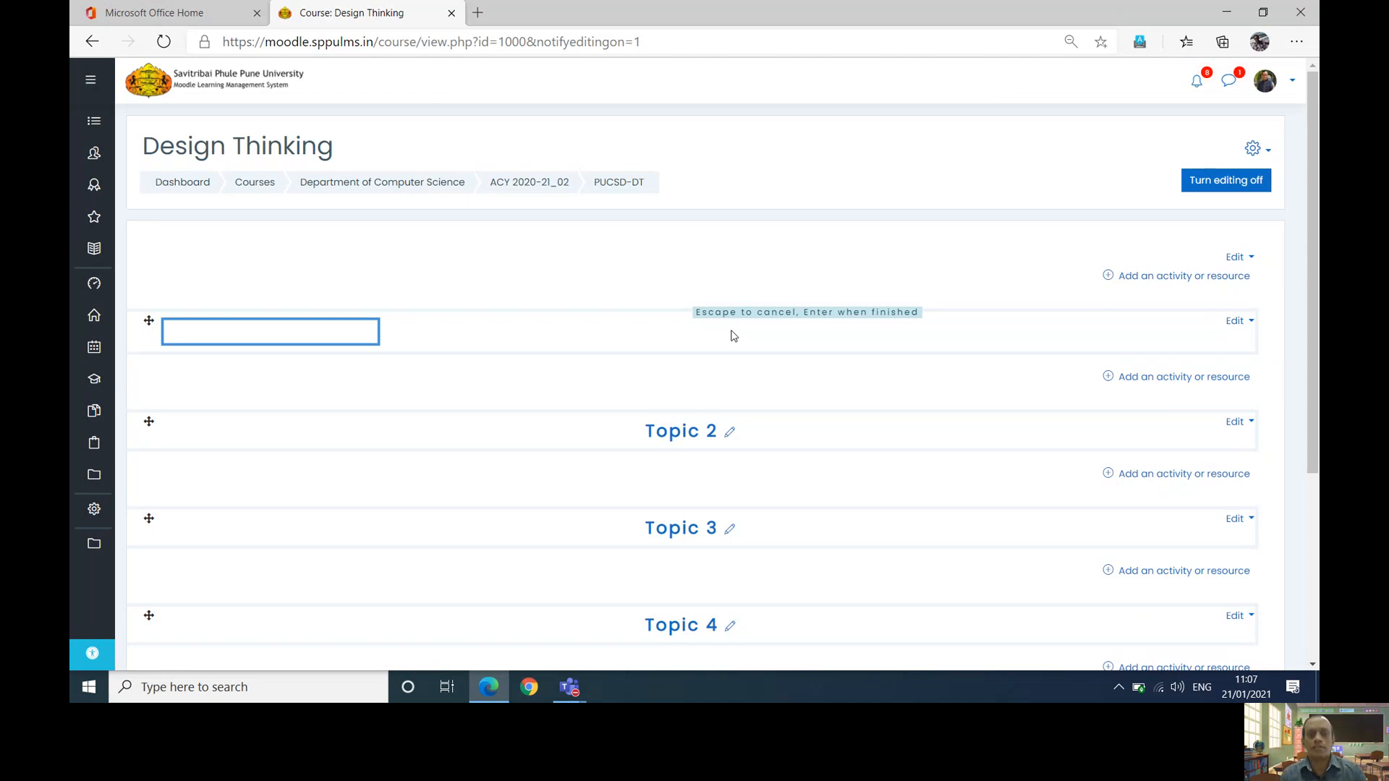
{"action": "type", "text": "O"}
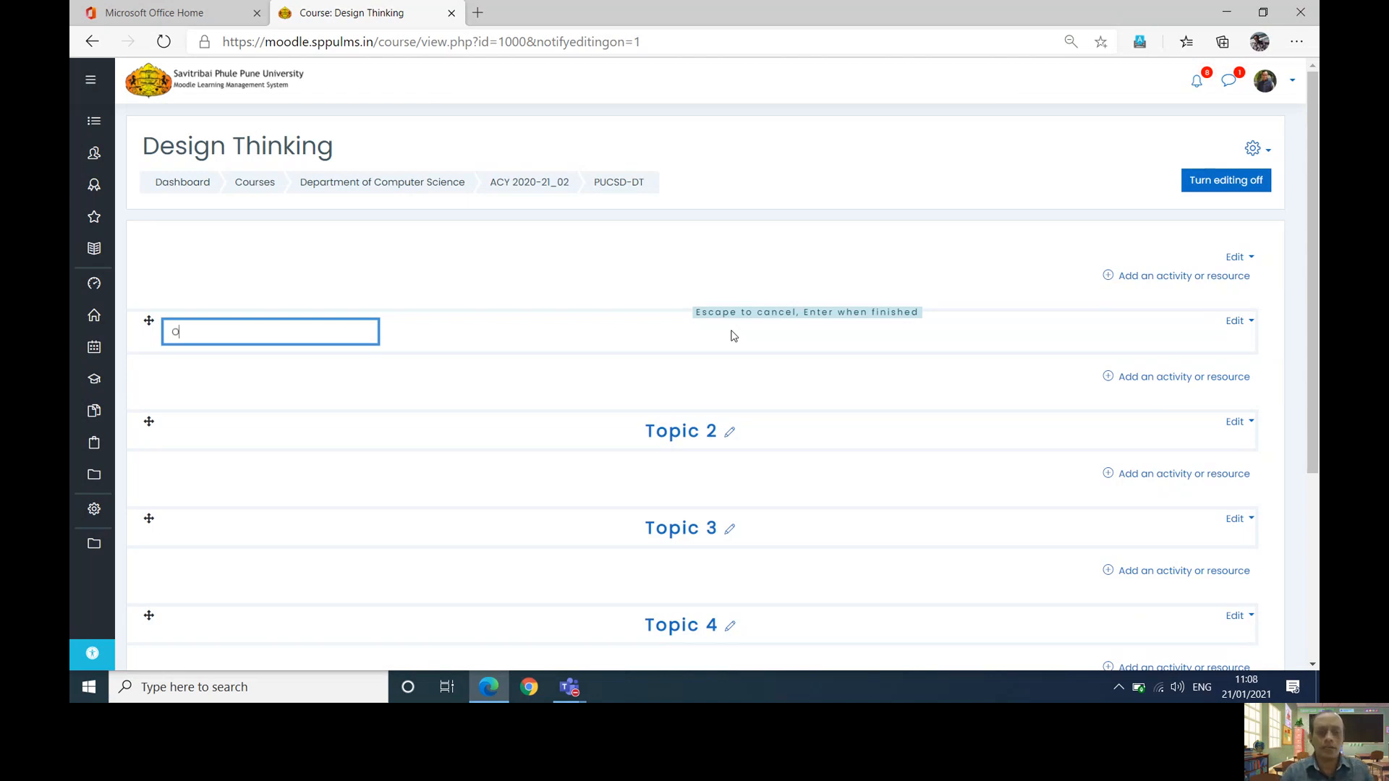
{"action": "type", "text": "nline Se"}
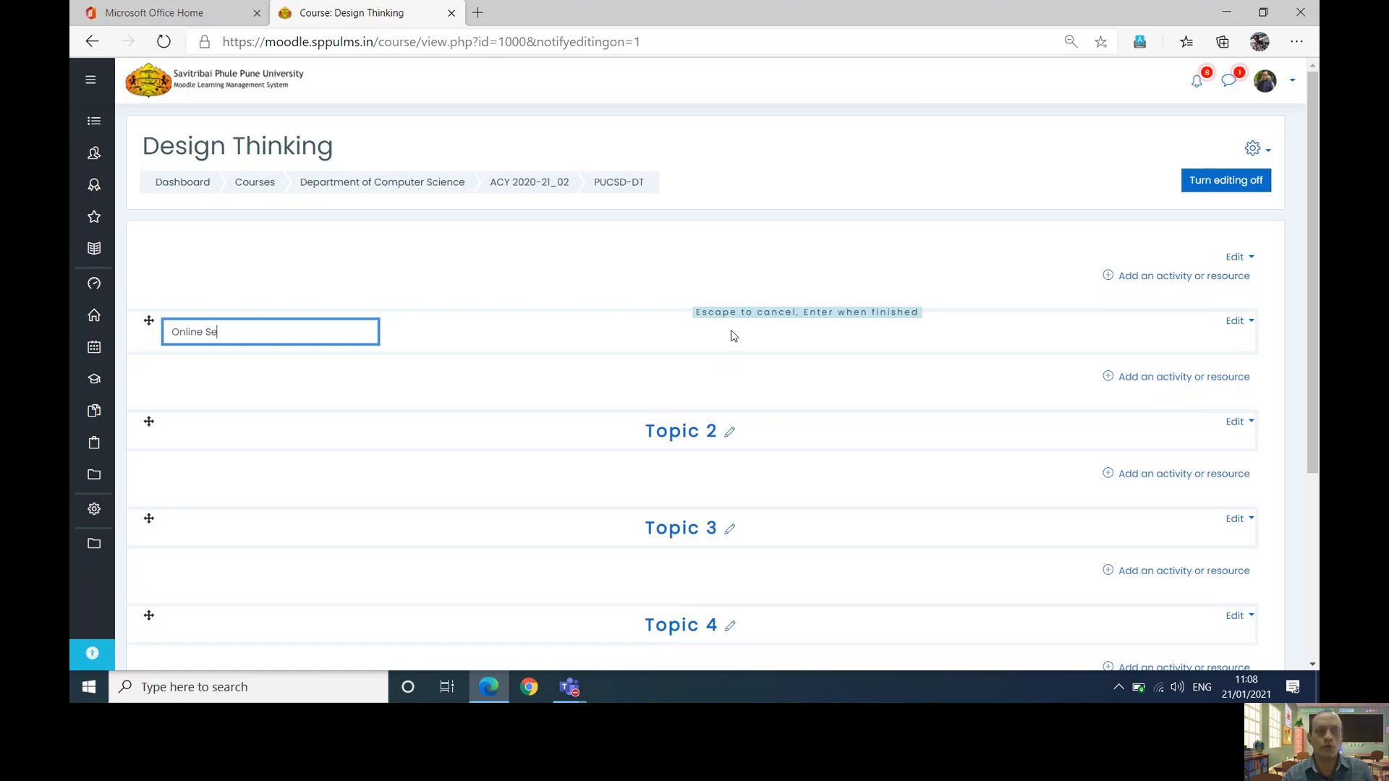
{"action": "type", "text": "ssion"}
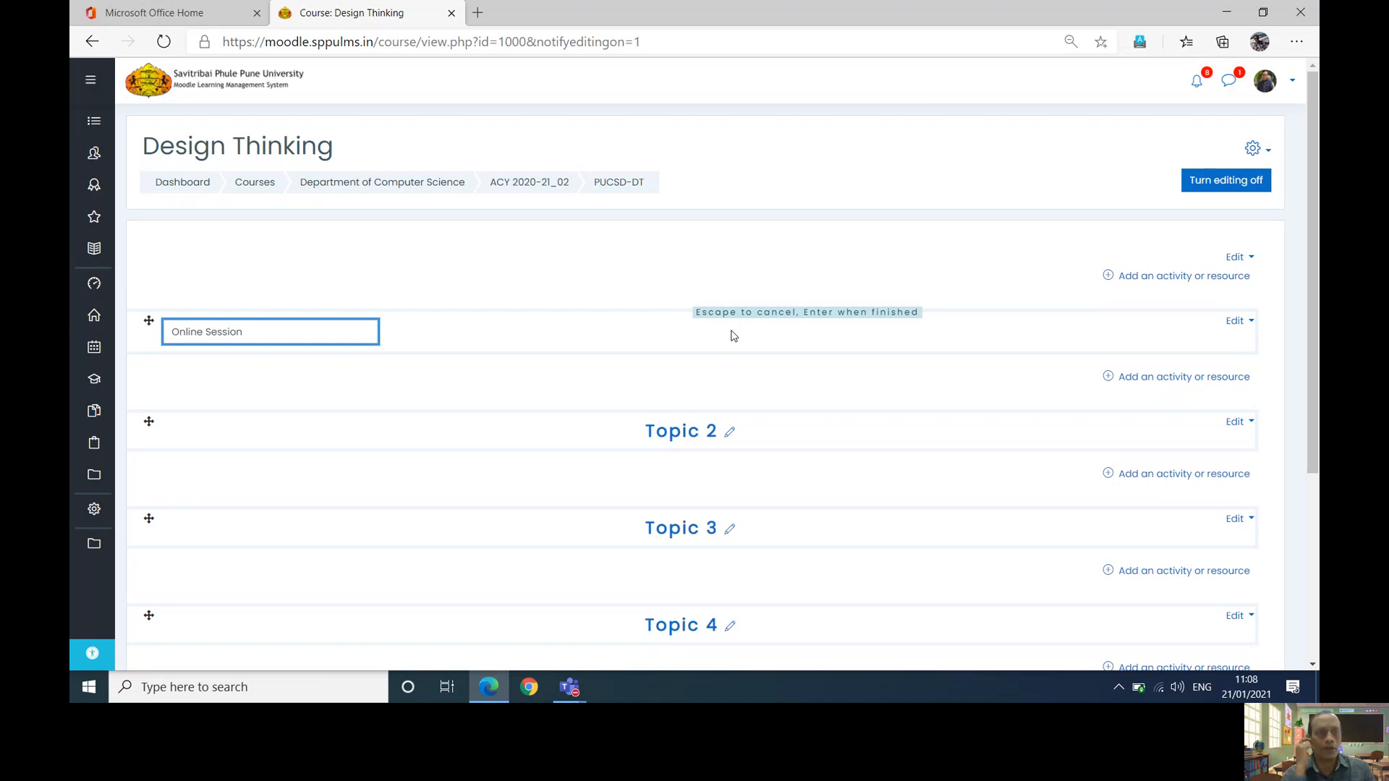
{"action": "type", "text": "s"}
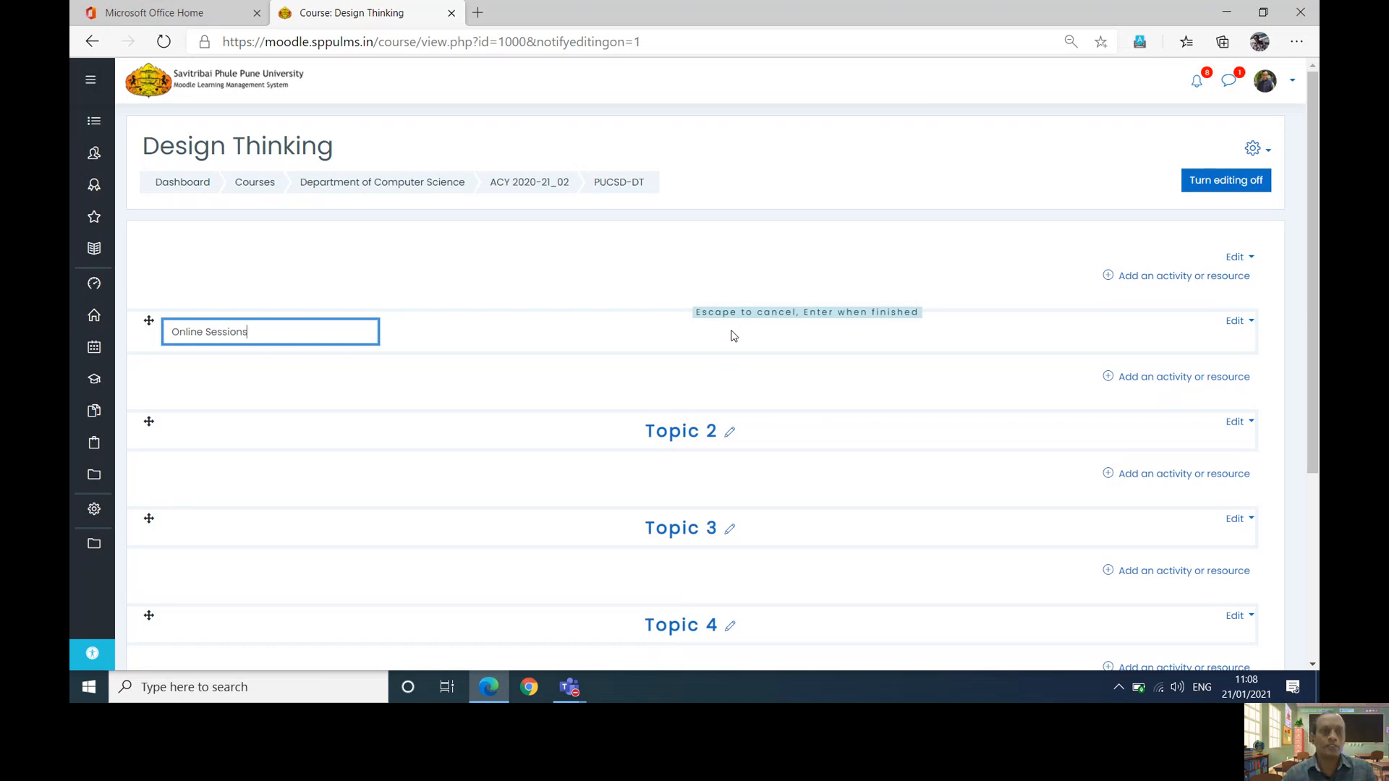
{"action": "key", "text": "Return"}
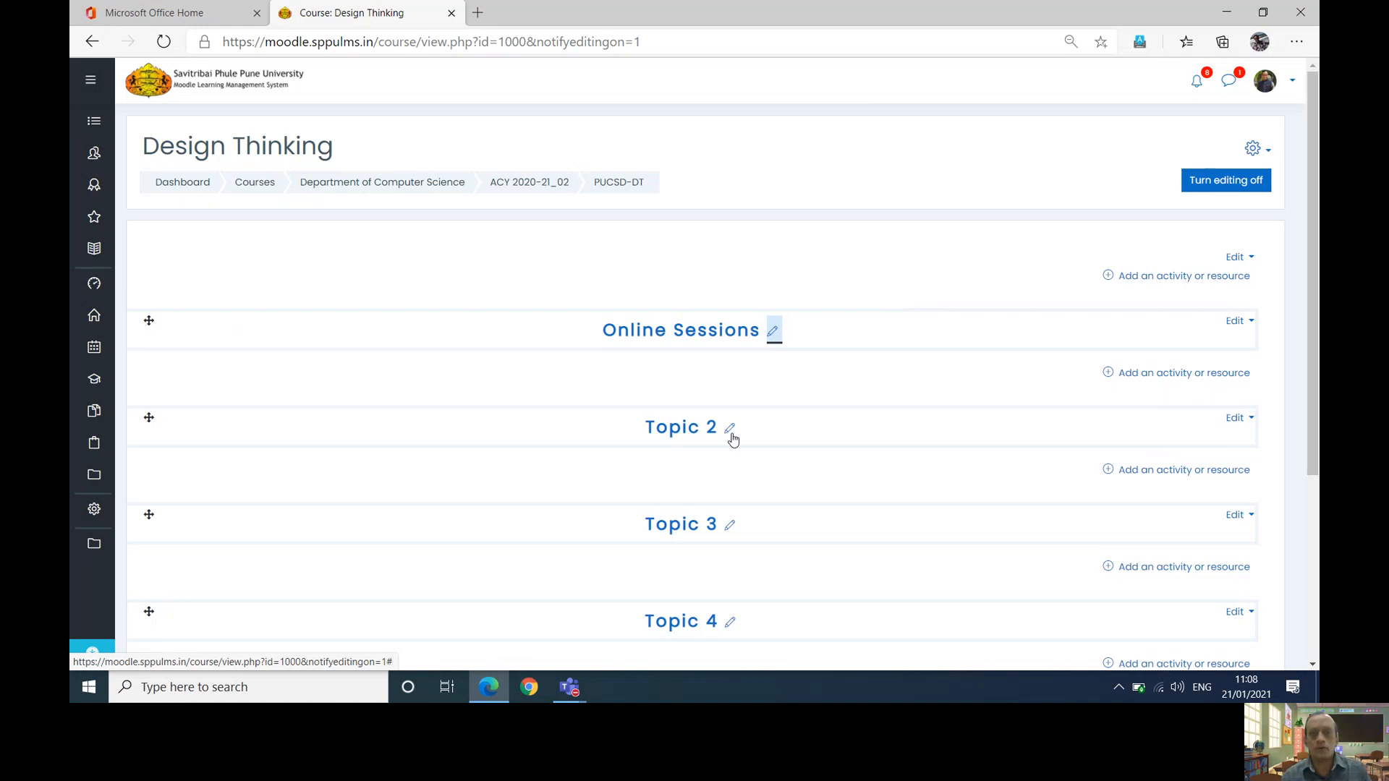
{"action": "left_click", "coordinate": [730, 432]}
{"action": "type", "text": "Le"}
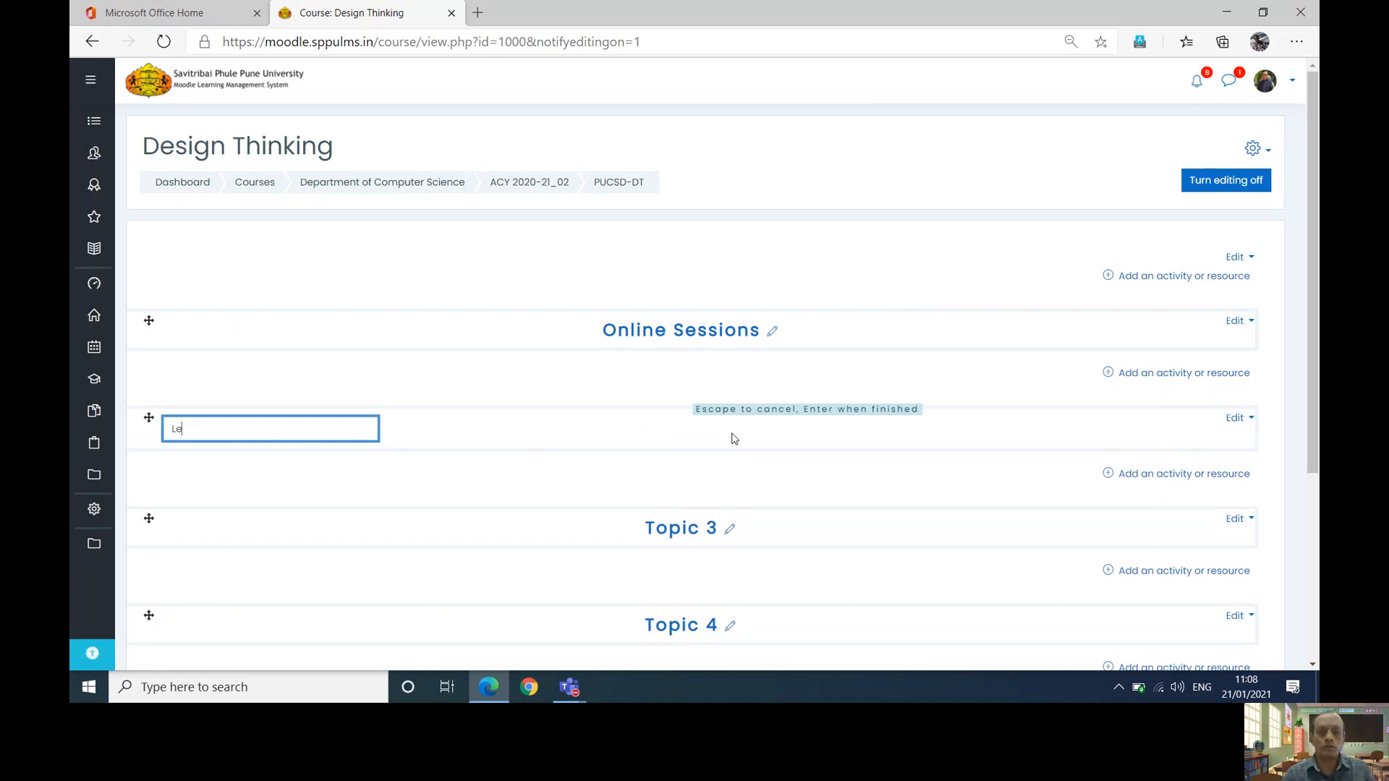
{"action": "type", "text": "cture Notes"}
{"action": "key", "text": "Return"}
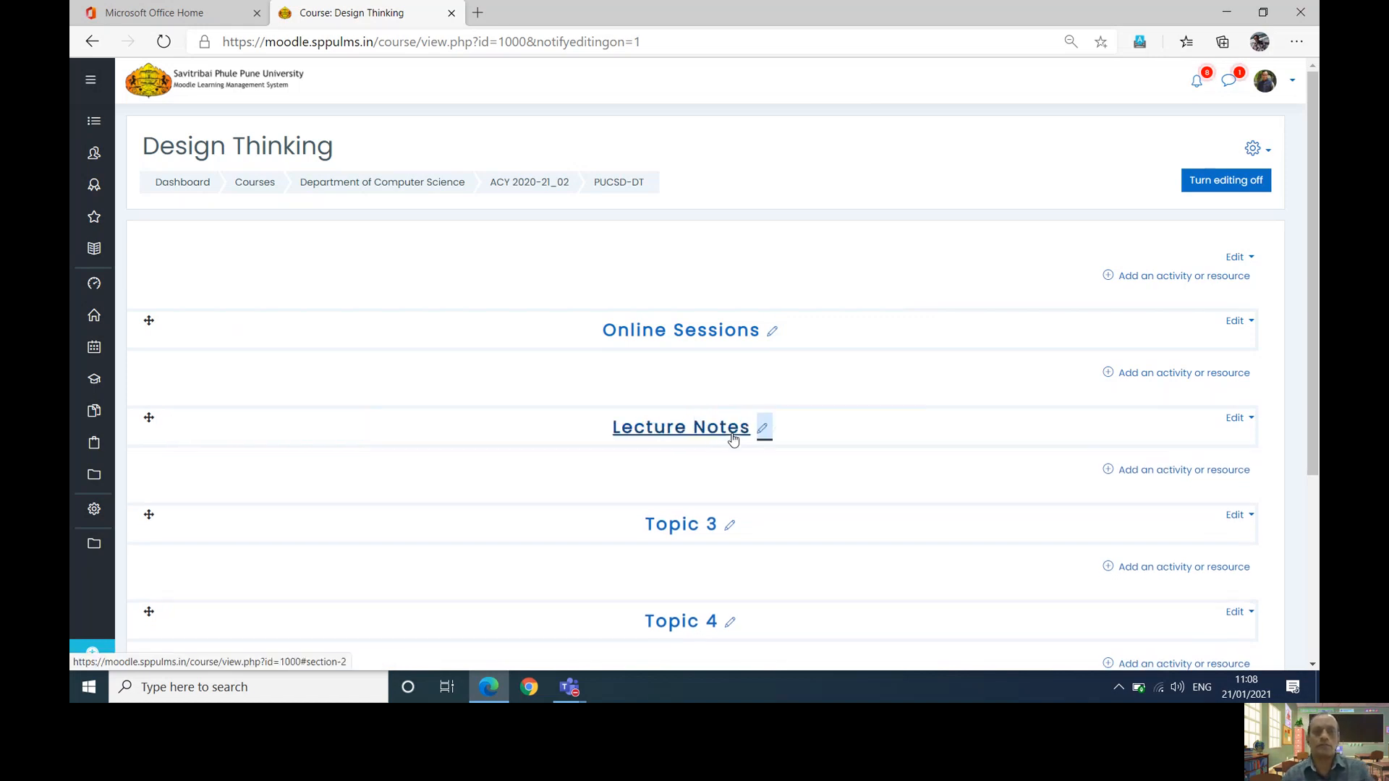
{"action": "left_click", "coordinate": [730, 527]}
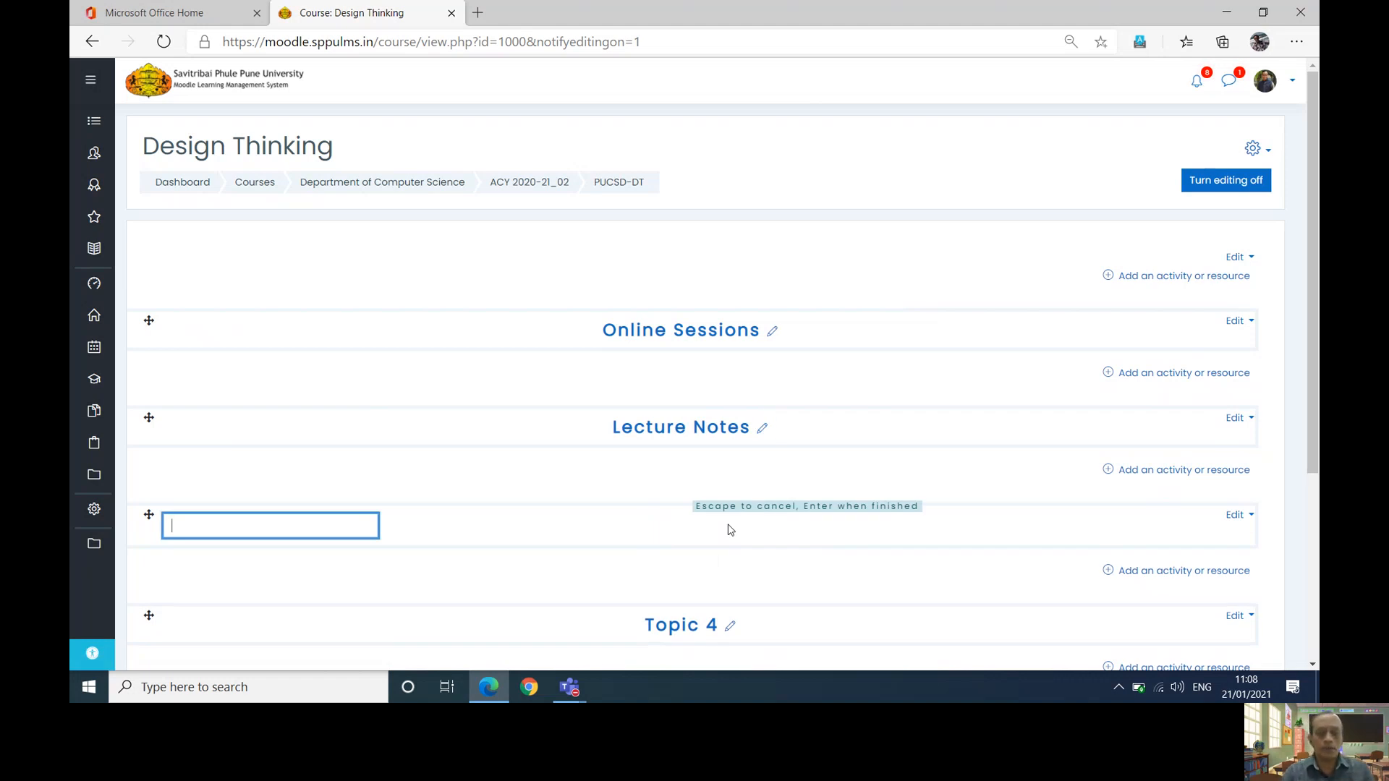
{"action": "type", "text": "Assignment/Project/T"}
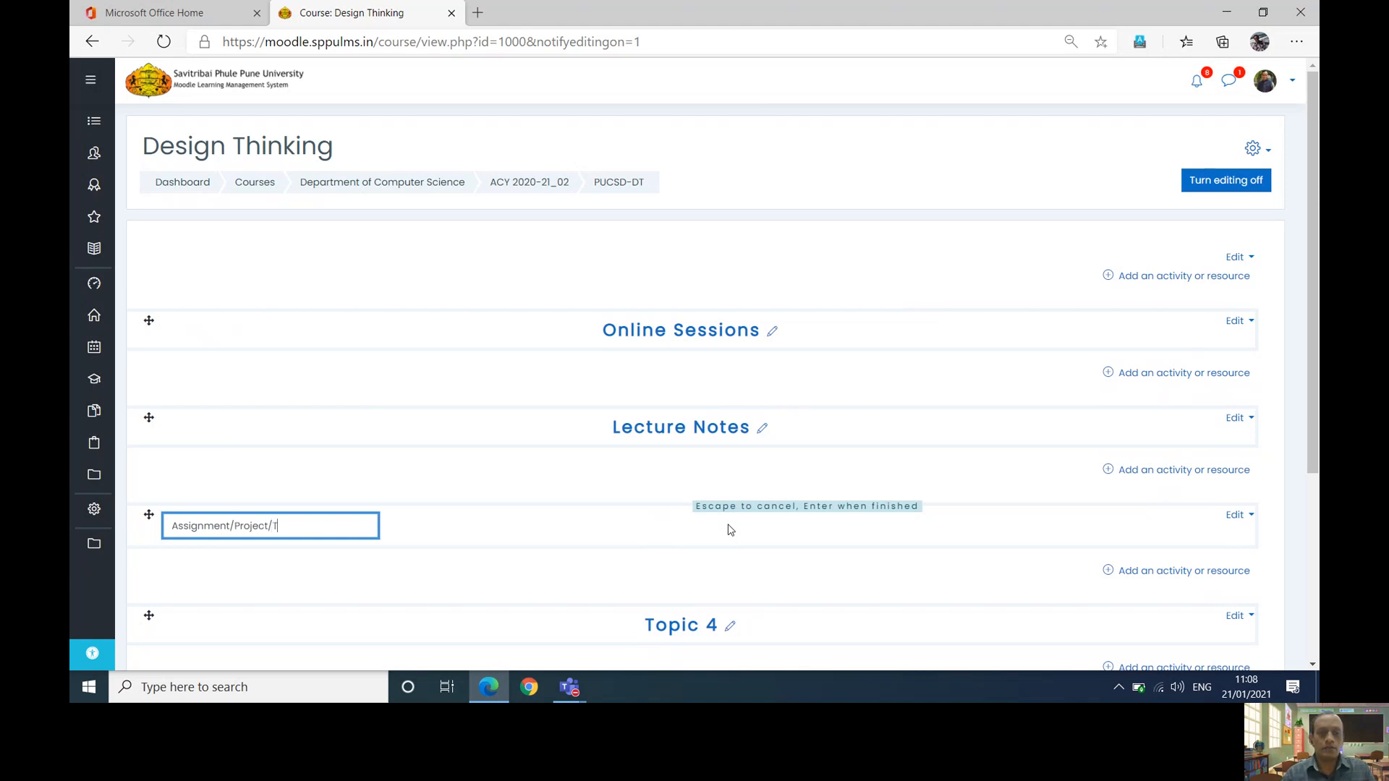
{"action": "type", "text": "asks"}
{"action": "key", "text": "Return"}
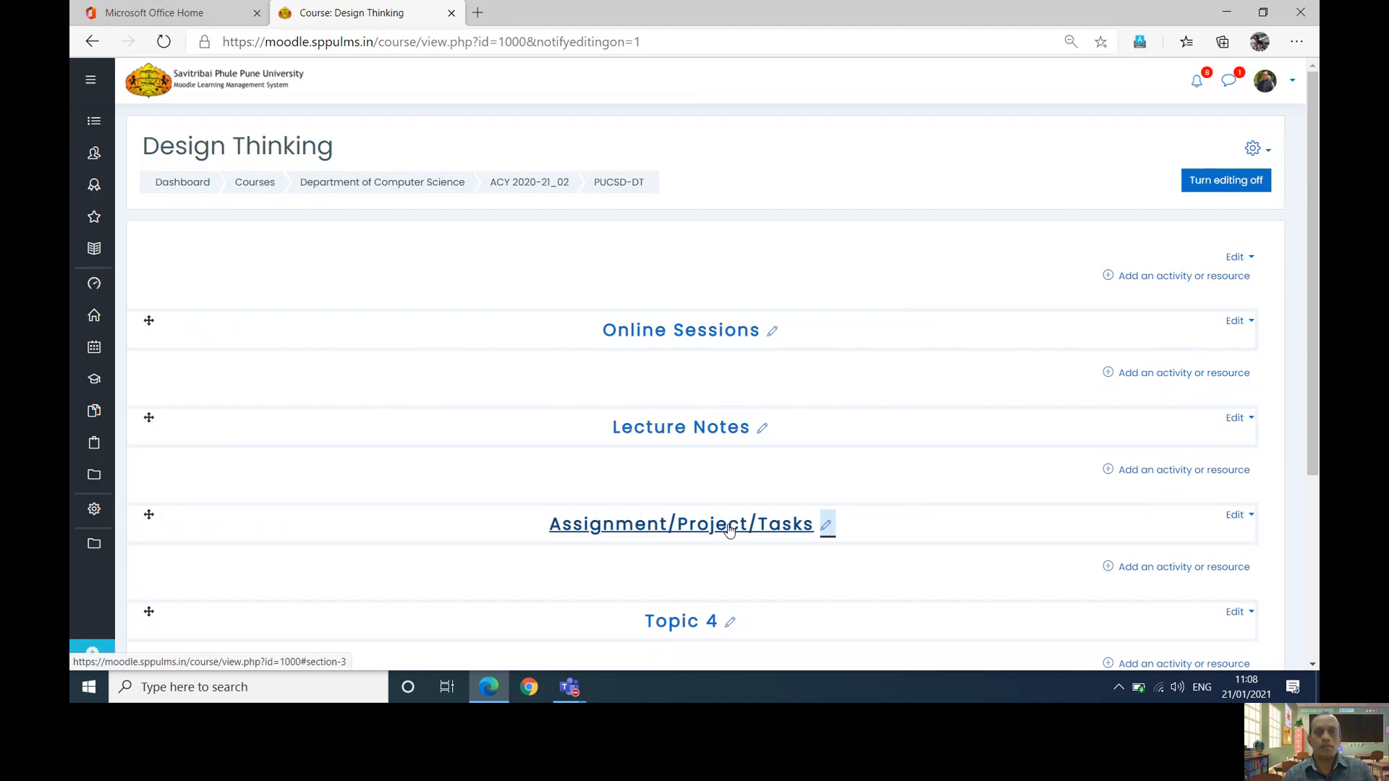
- Rename Topic 4 to Internal Examination after discarding a misspelled attempt
{"action": "left_click", "coordinate": [730, 622]}
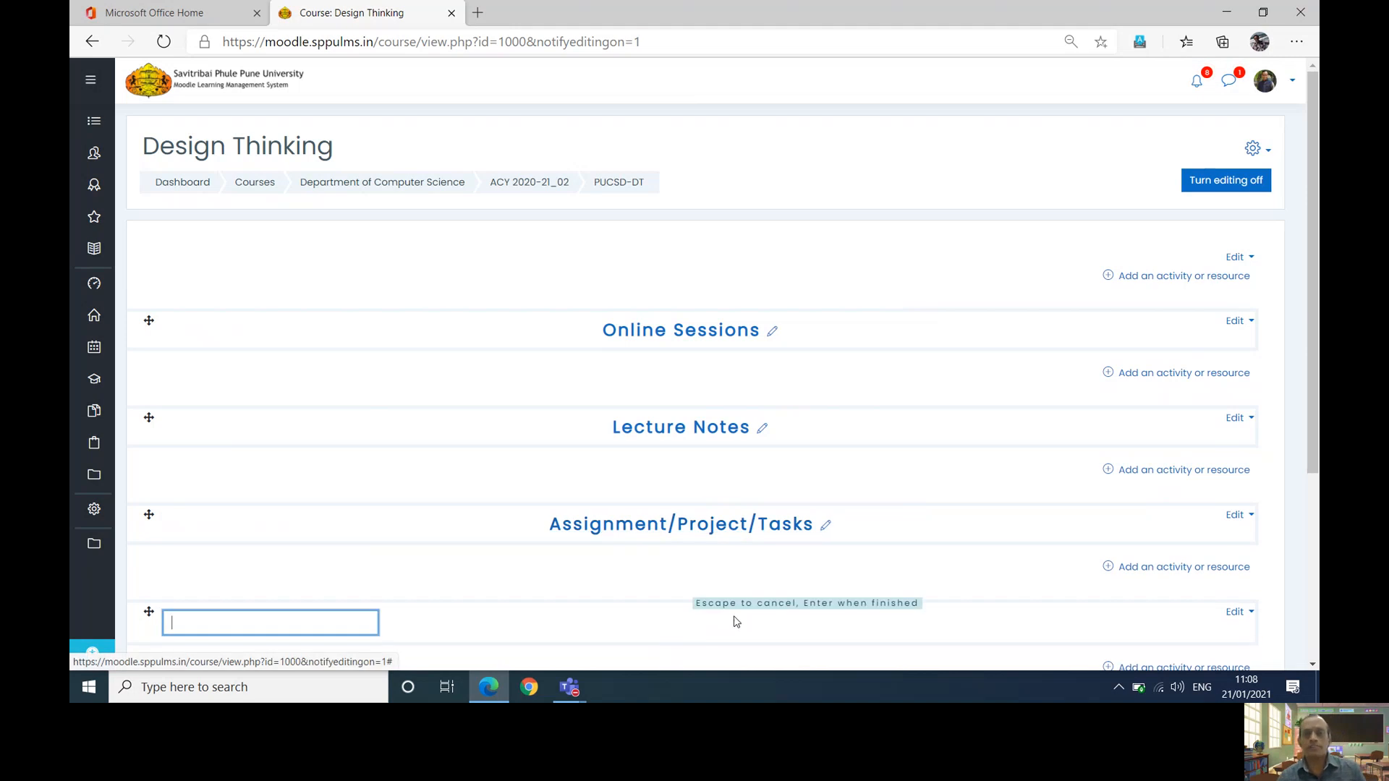
{"action": "type", "text": "Ex"}
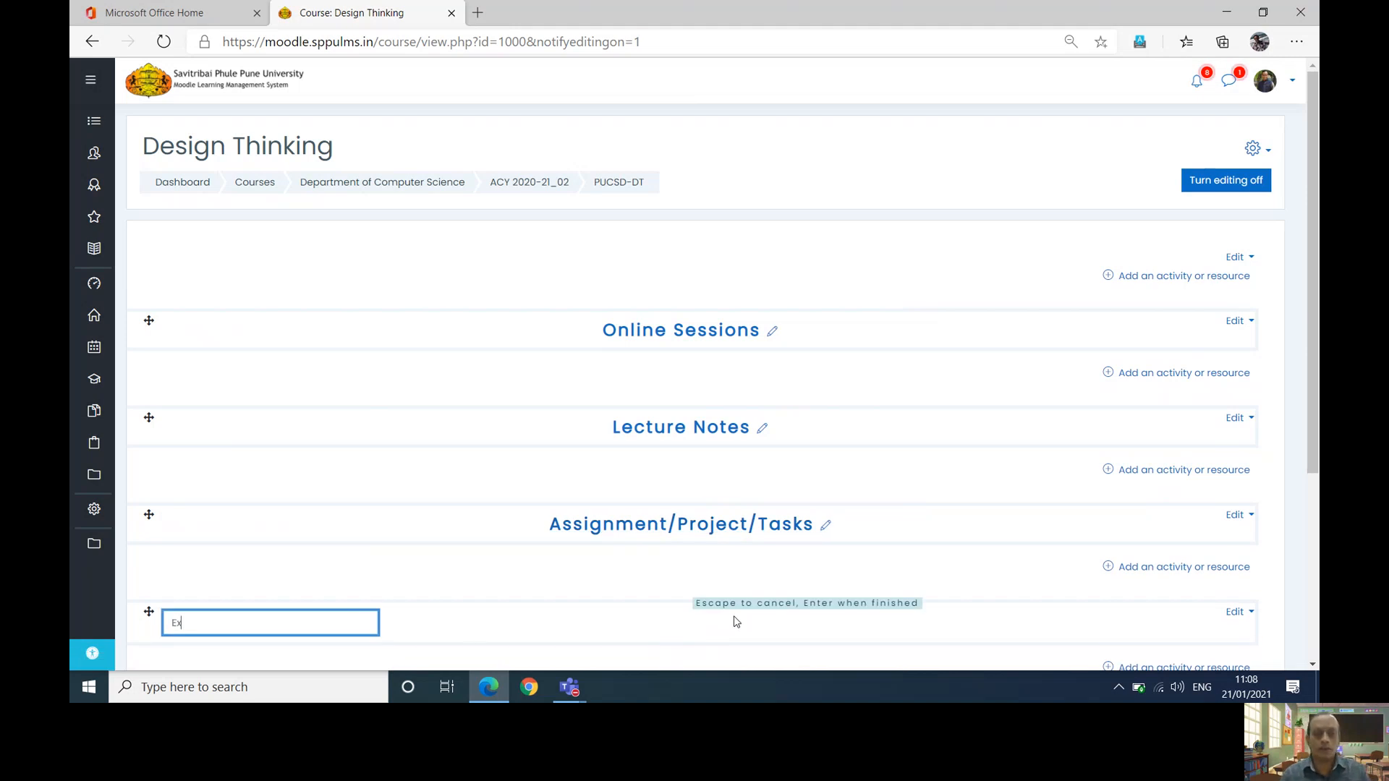
{"action": "type", "text": "aminaton"}
{"action": "type", "text": "Internal"}
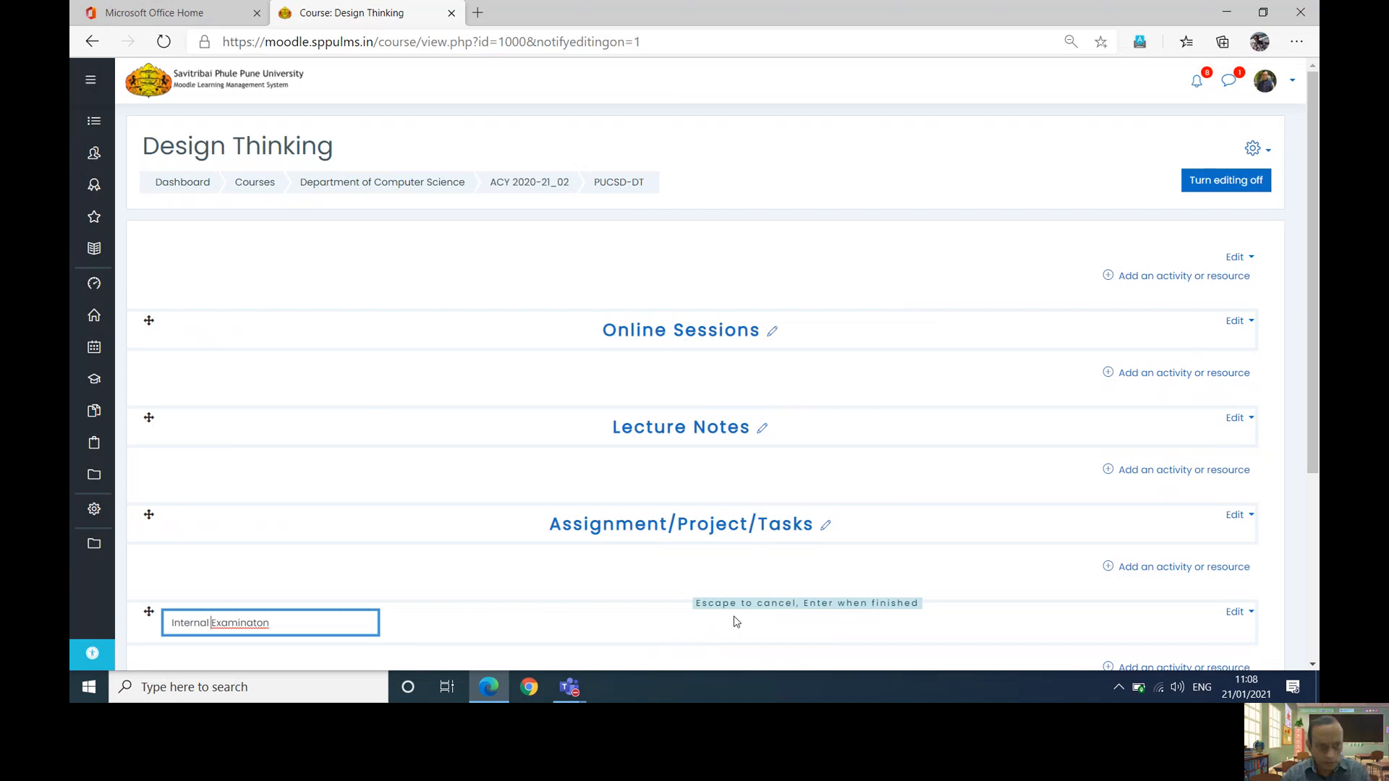
{"action": "right_click", "coordinate": [233, 627]}
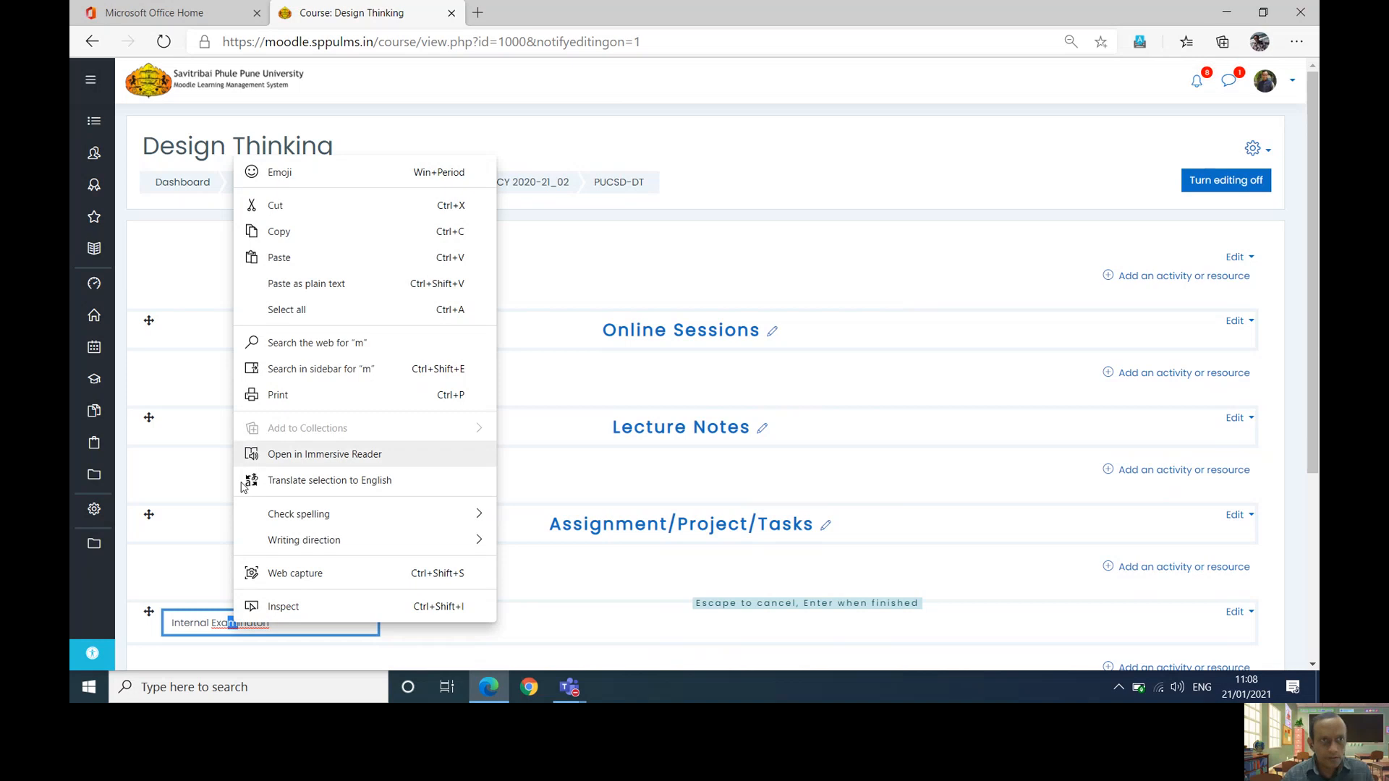
{"action": "left_click", "coordinate": [194, 591]}
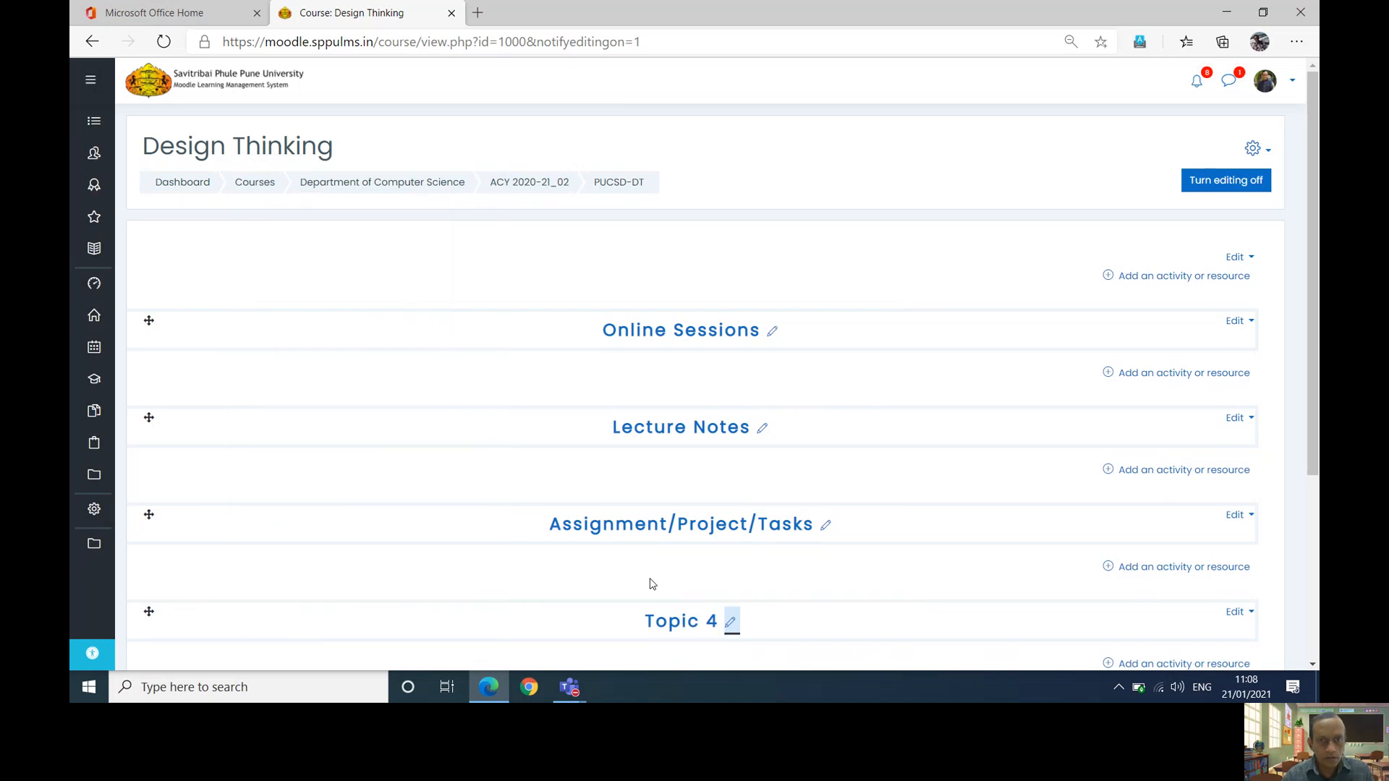
{"action": "left_click", "coordinate": [729, 622]}
{"action": "type", "text": "In"}
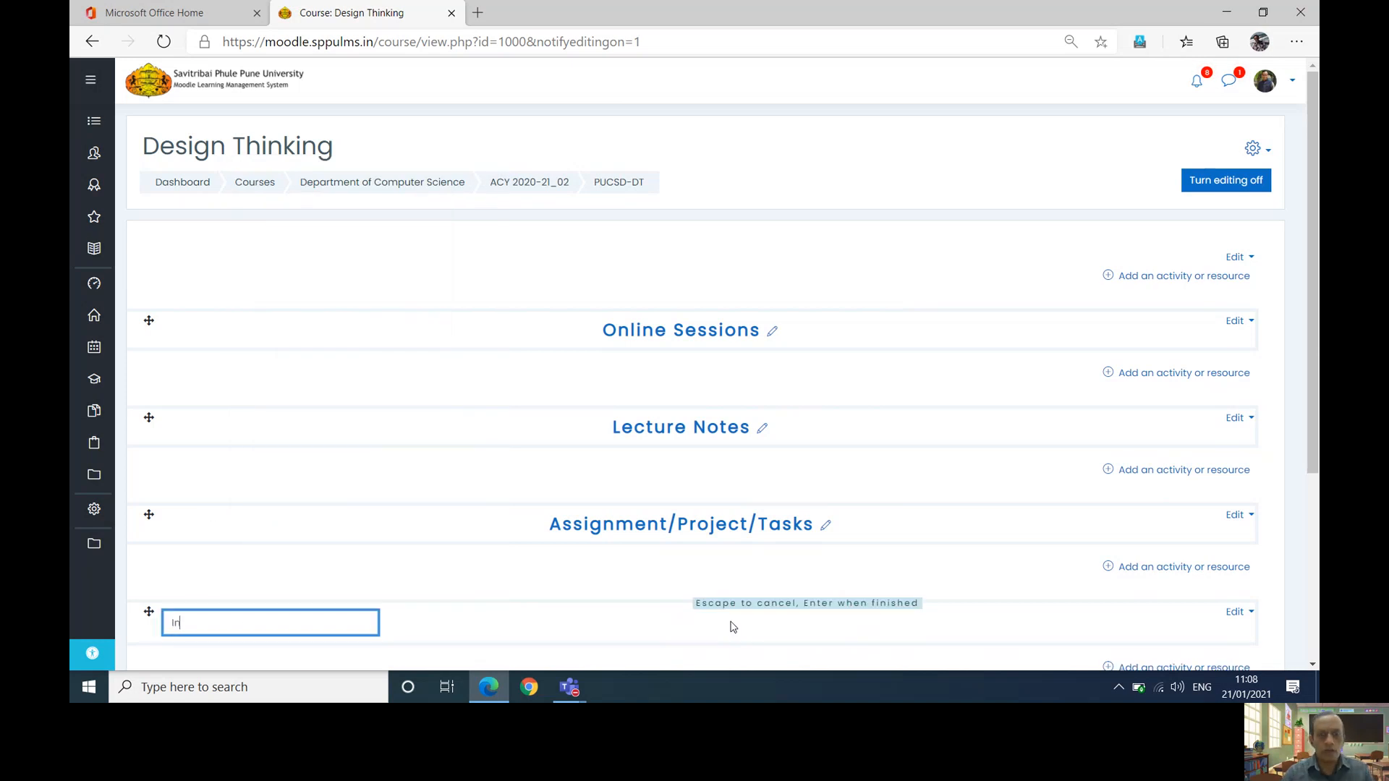
{"action": "type", "text": "ternal Examination"}
{"action": "key", "text": "Return"}
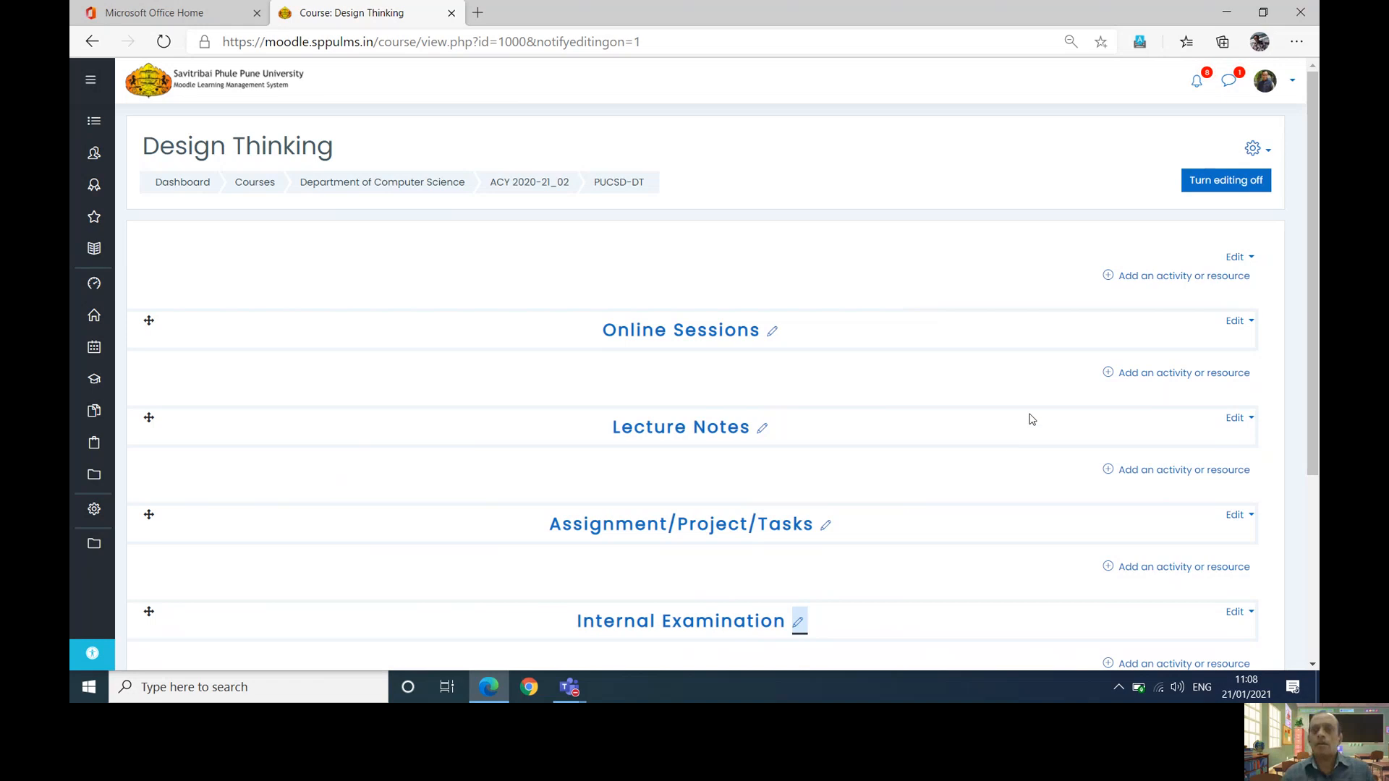
- Add a new File resource to the Online Sessions section
{"action": "left_click", "coordinate": [1108, 374]}
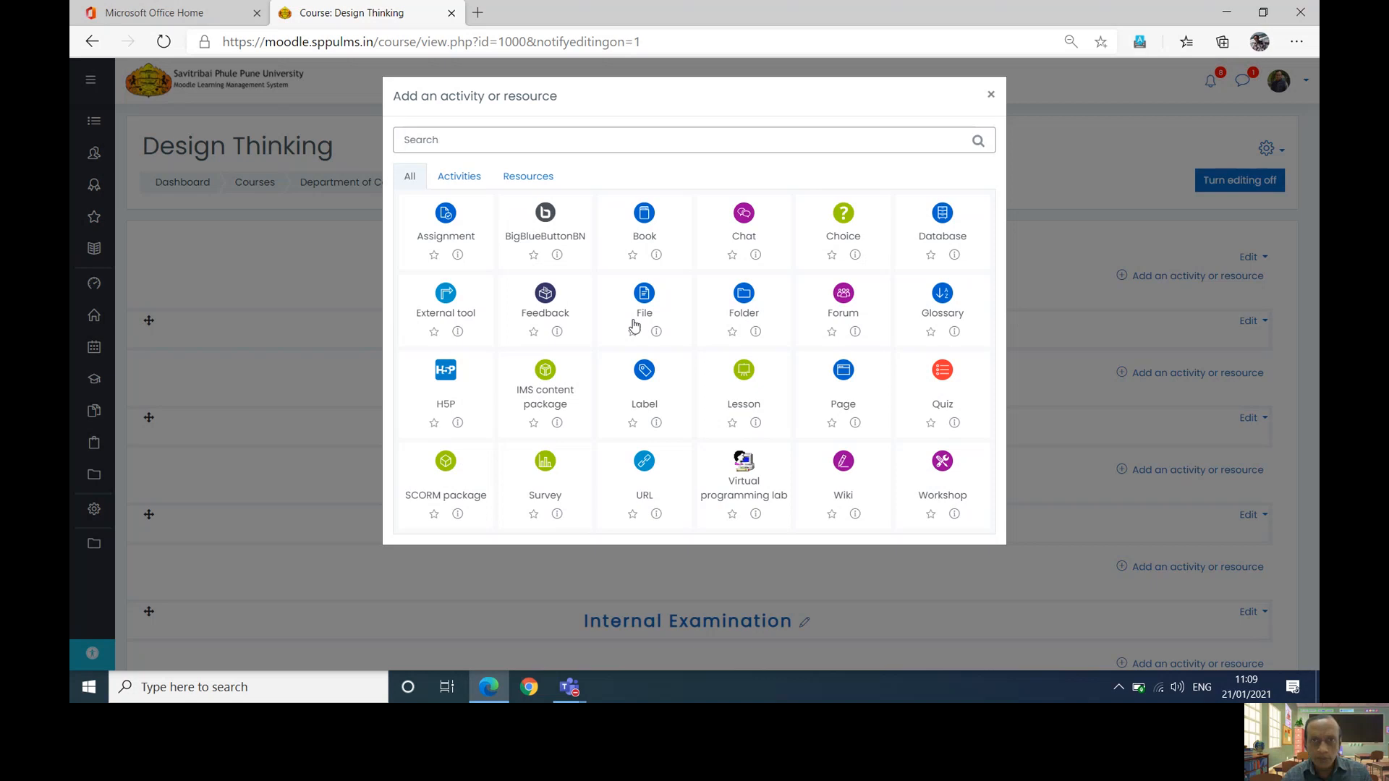
{"action": "left_click", "coordinate": [642, 296]}
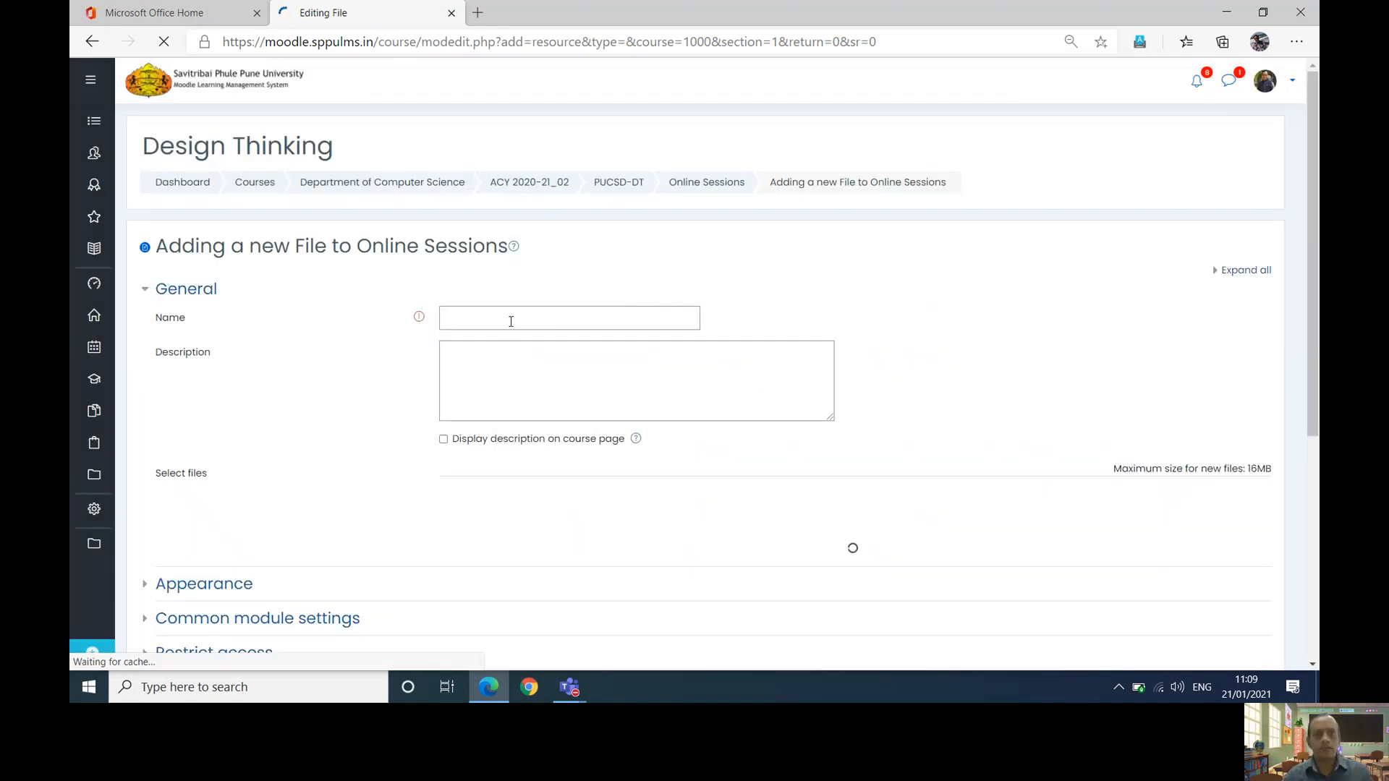
{"action": "left_click", "coordinate": [511, 321]}
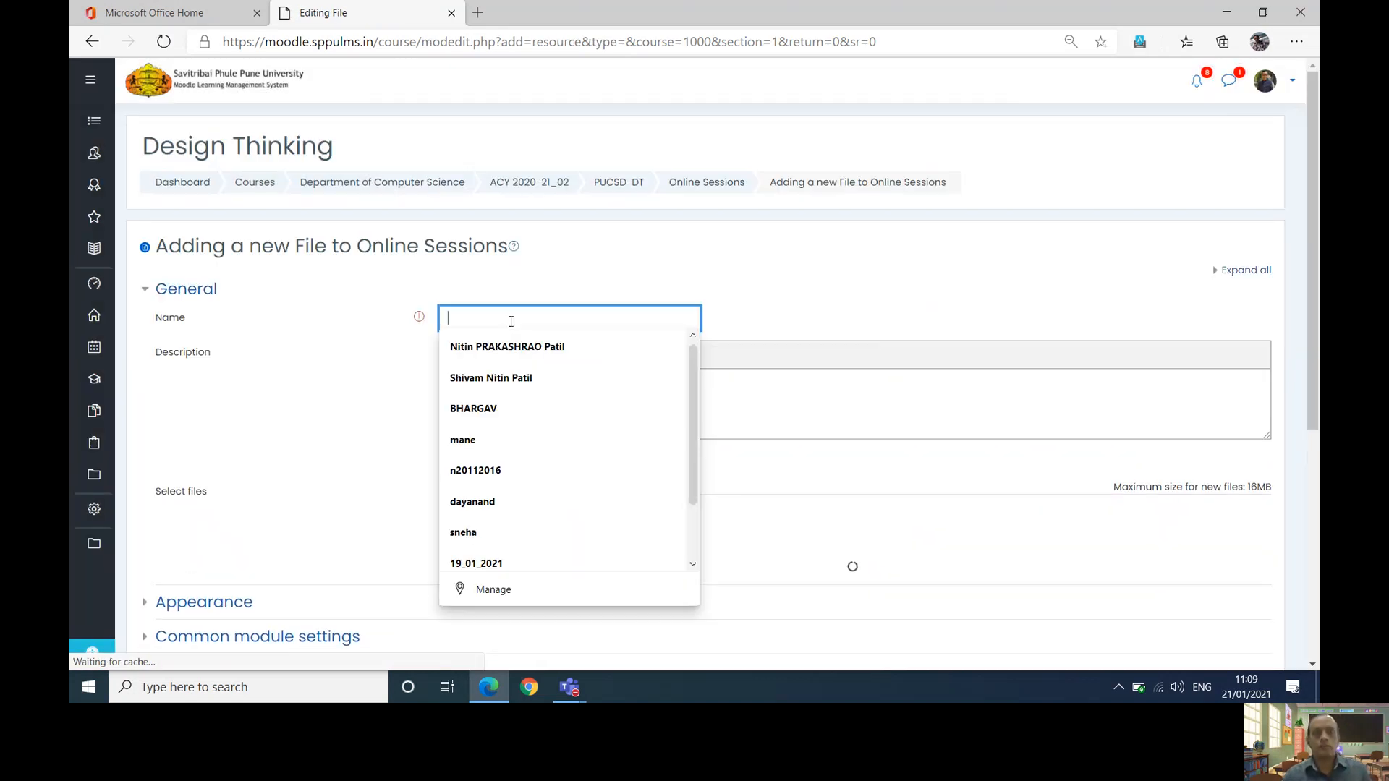
{"action": "type", "text": "Lecture"}
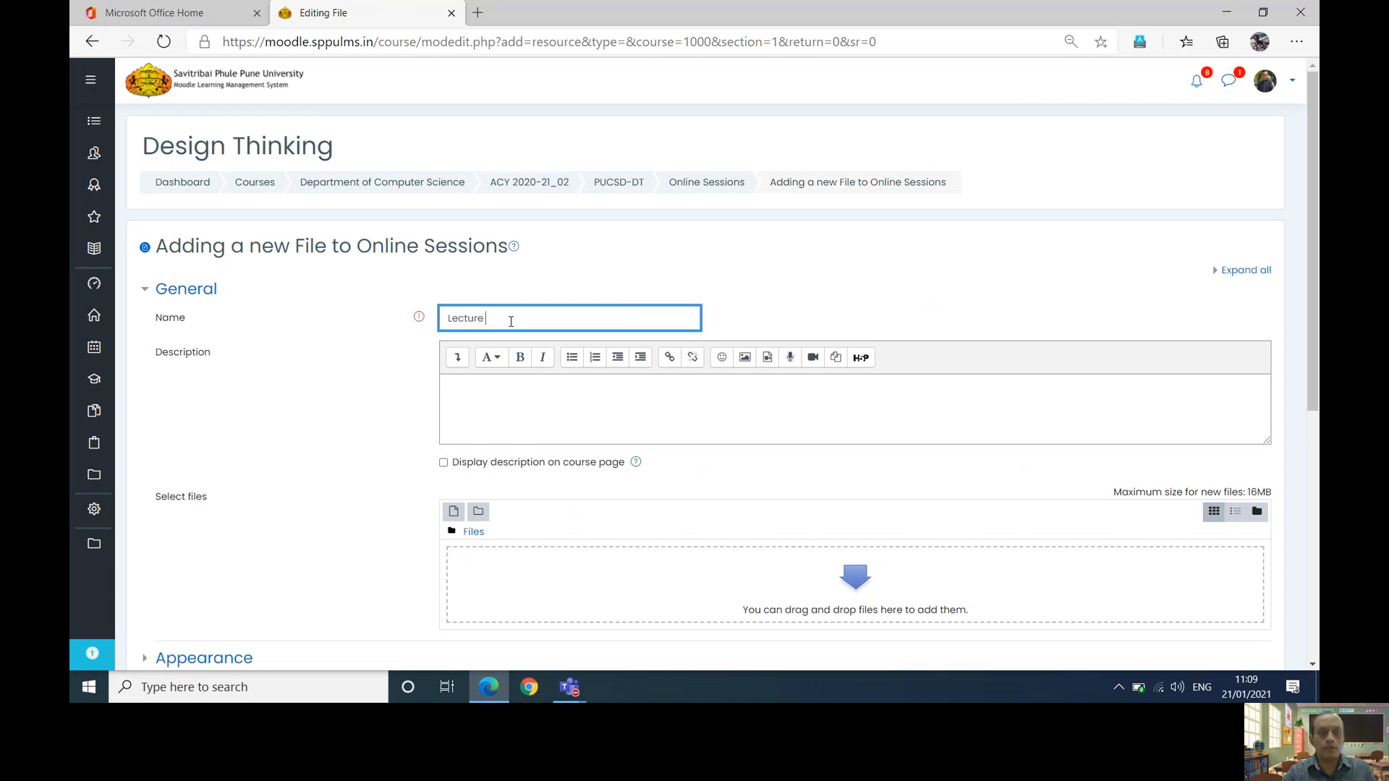
{"action": "type", "text": " No"}
{"action": "key", "text": "BackSpace"}
{"action": "key", "text": "BackSpace"}
{"action": "key", "text": "BackSpace"}
{"action": "key", "text": "BackSpace"}
{"action": "key", "text": "BackSpace"}
{"action": "key", "text": "BackSpace"}
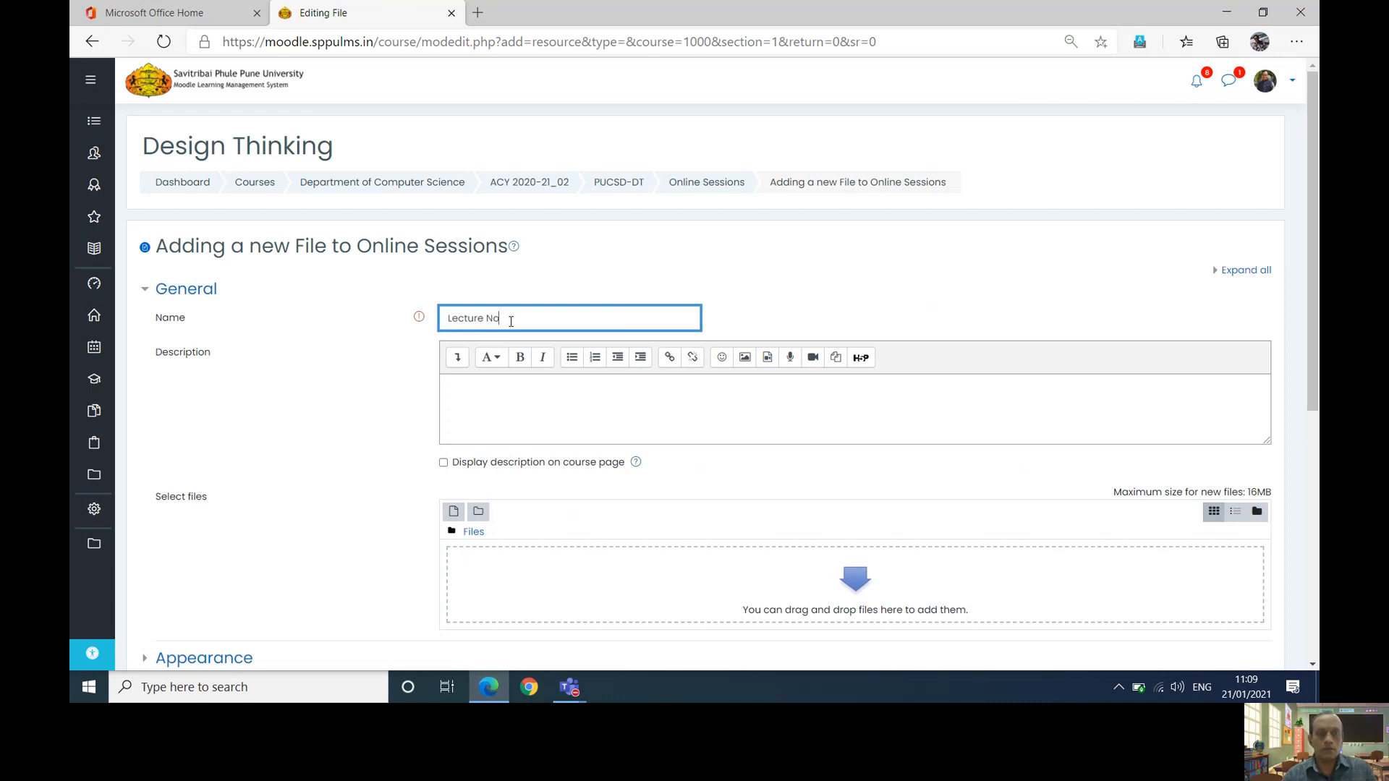
{"action": "key", "text": "BackSpace"}
{"action": "key", "text": "BackSpace"}
{"action": "key", "text": "BackSpace"}
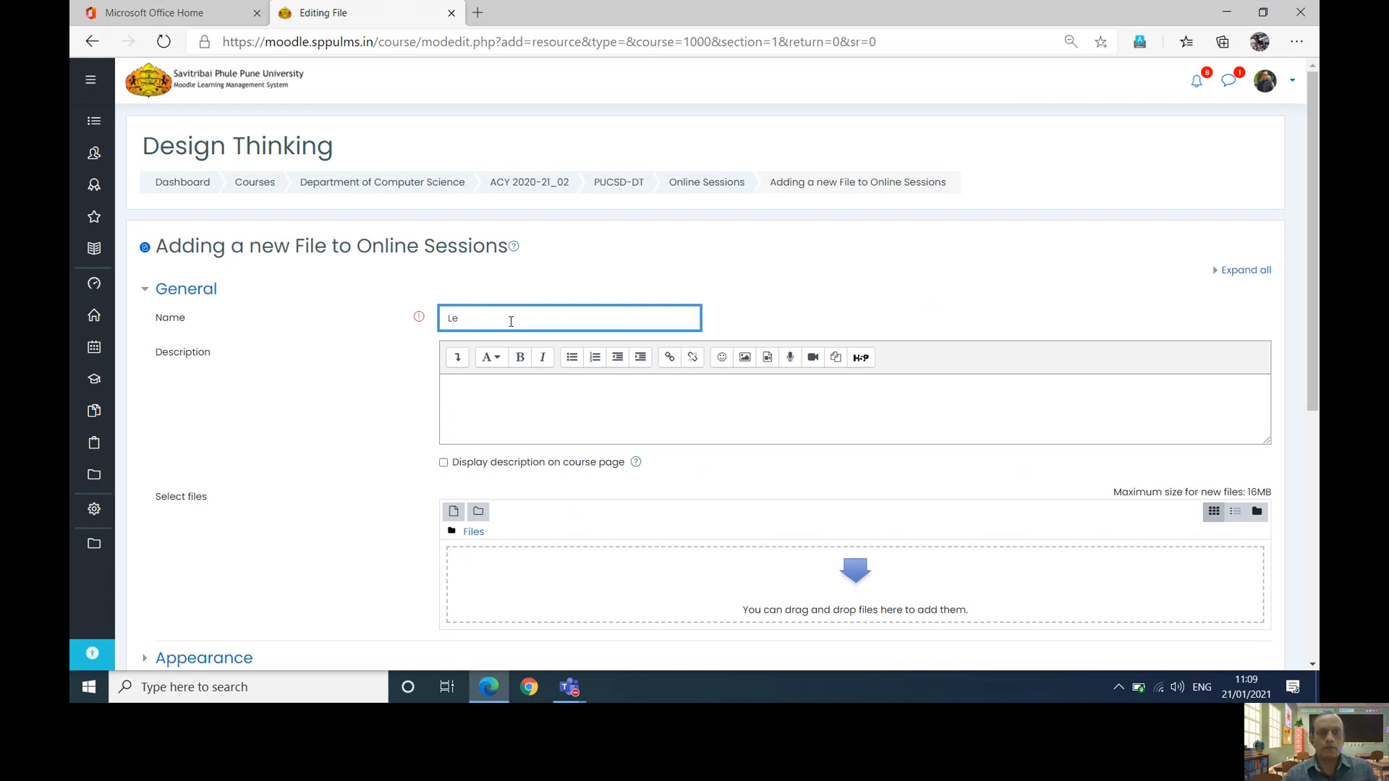
{"action": "key", "text": "BackSpace"}
- Name the file 'Introduction to the Course', fixing its spelling, and open Add file
{"action": "type", "text": "Intro"}
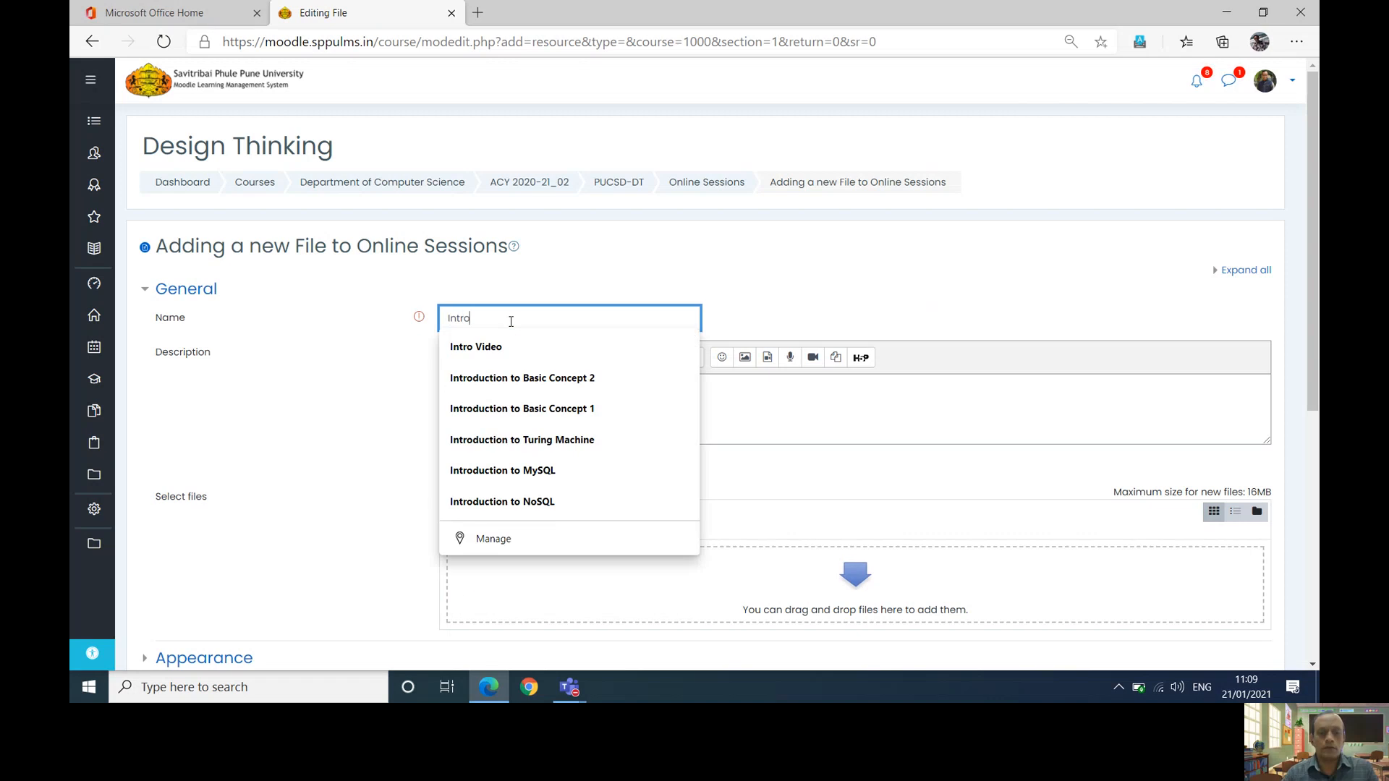
{"action": "type", "text": "duciton to the Course"}
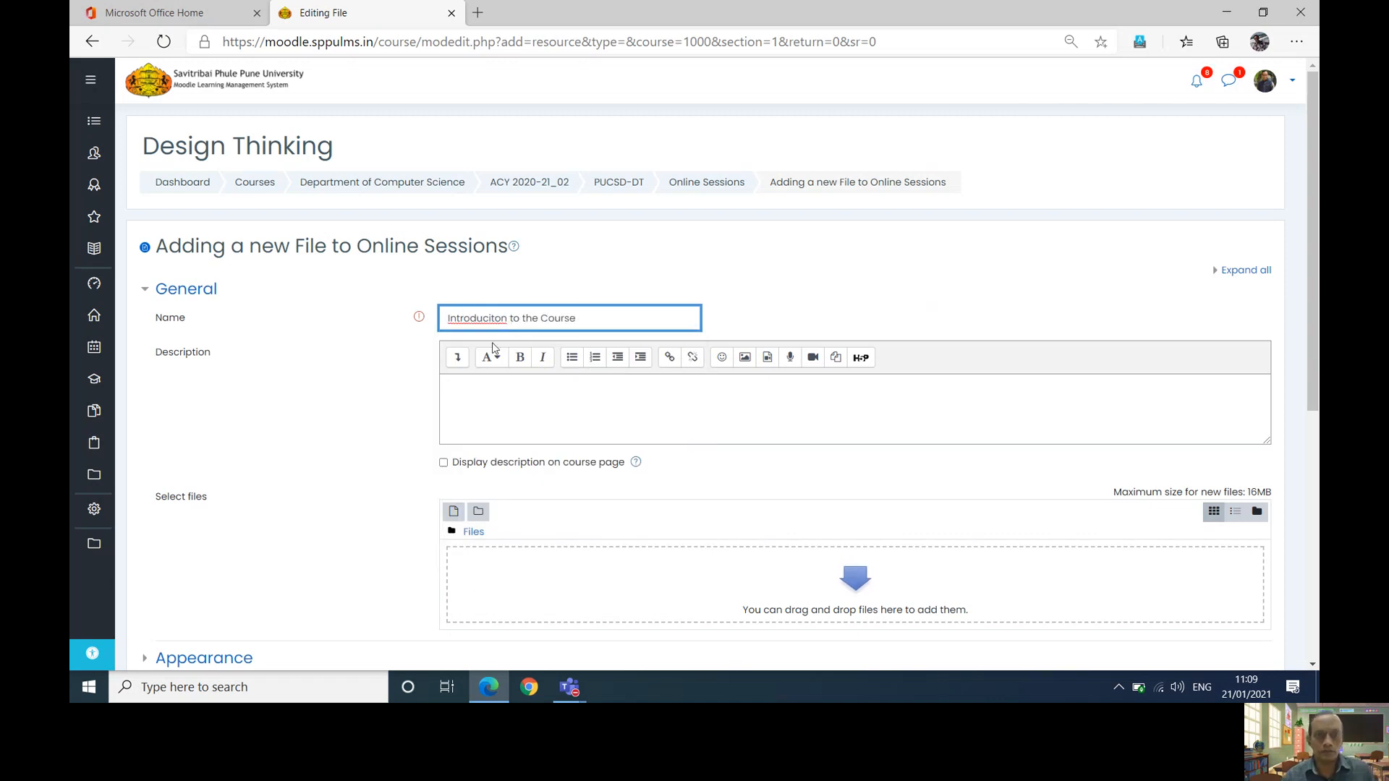
{"action": "right_click", "coordinate": [495, 315]}
{"action": "left_click", "coordinate": [518, 325]}
{"action": "left_click", "coordinate": [549, 407]}
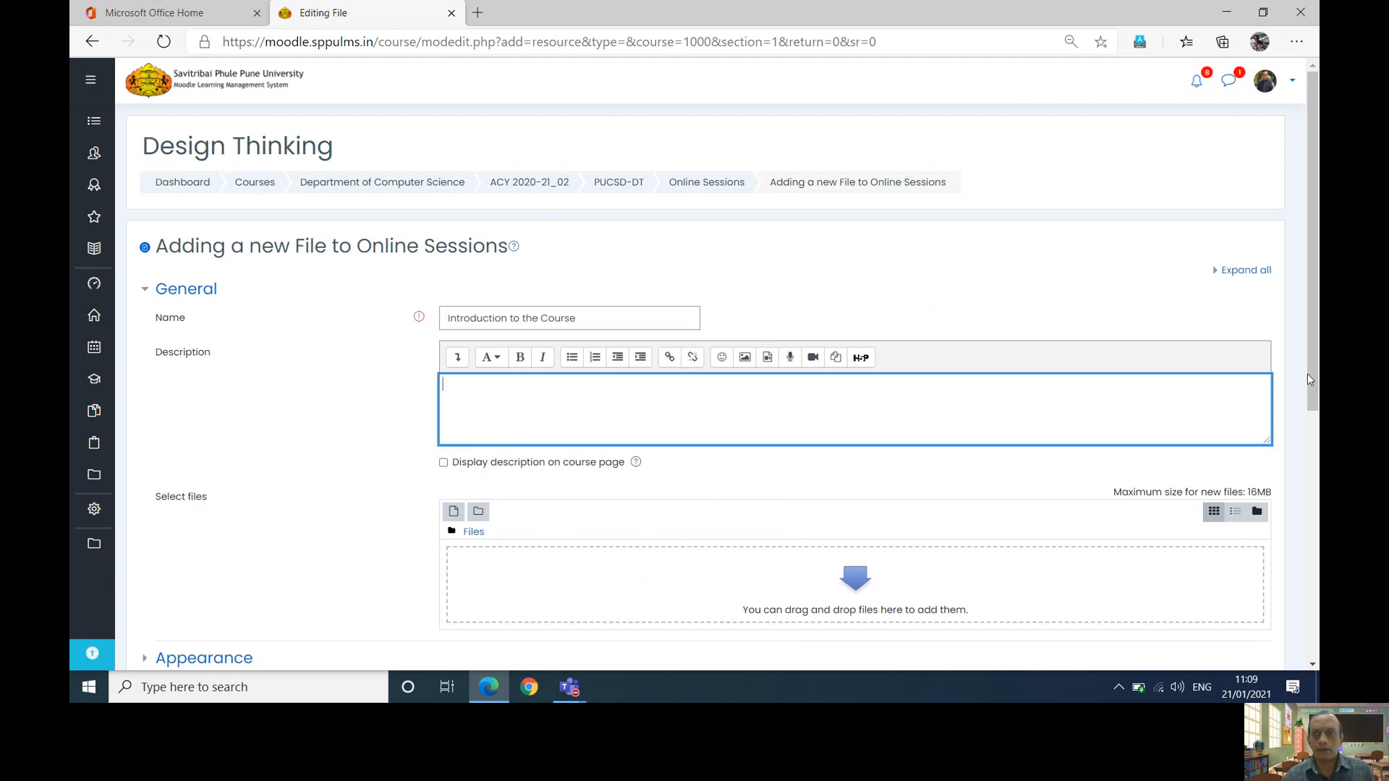
{"action": "scroll", "coordinate": [1308, 373], "scroll_direction": "down", "scroll_amount": 2}
{"action": "left_click", "coordinate": [453, 372]}
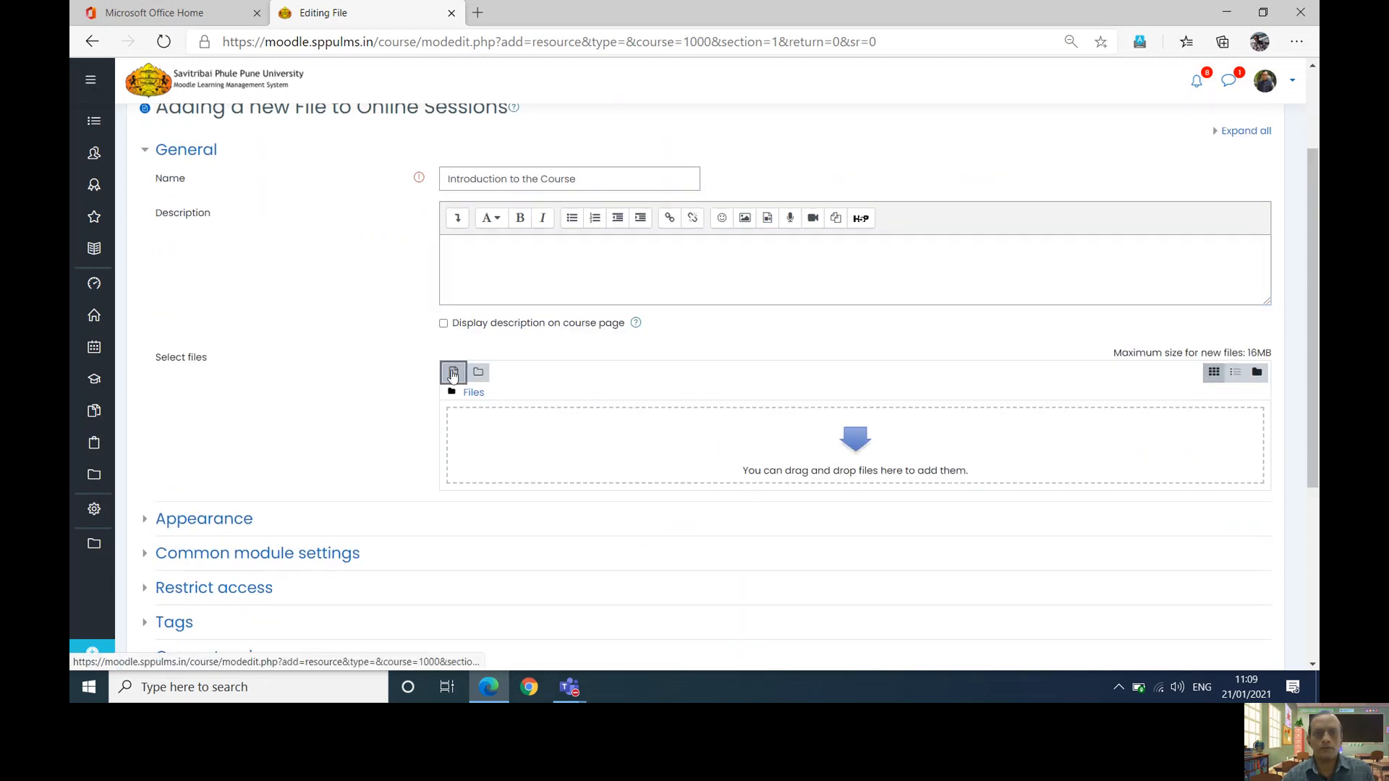
- Upload the Adobe_Scan_11_Dec_2020[1] (2) PDF from TCS_Mathematics downloads into the resource
{"action": "left_click", "coordinate": [612, 318]}
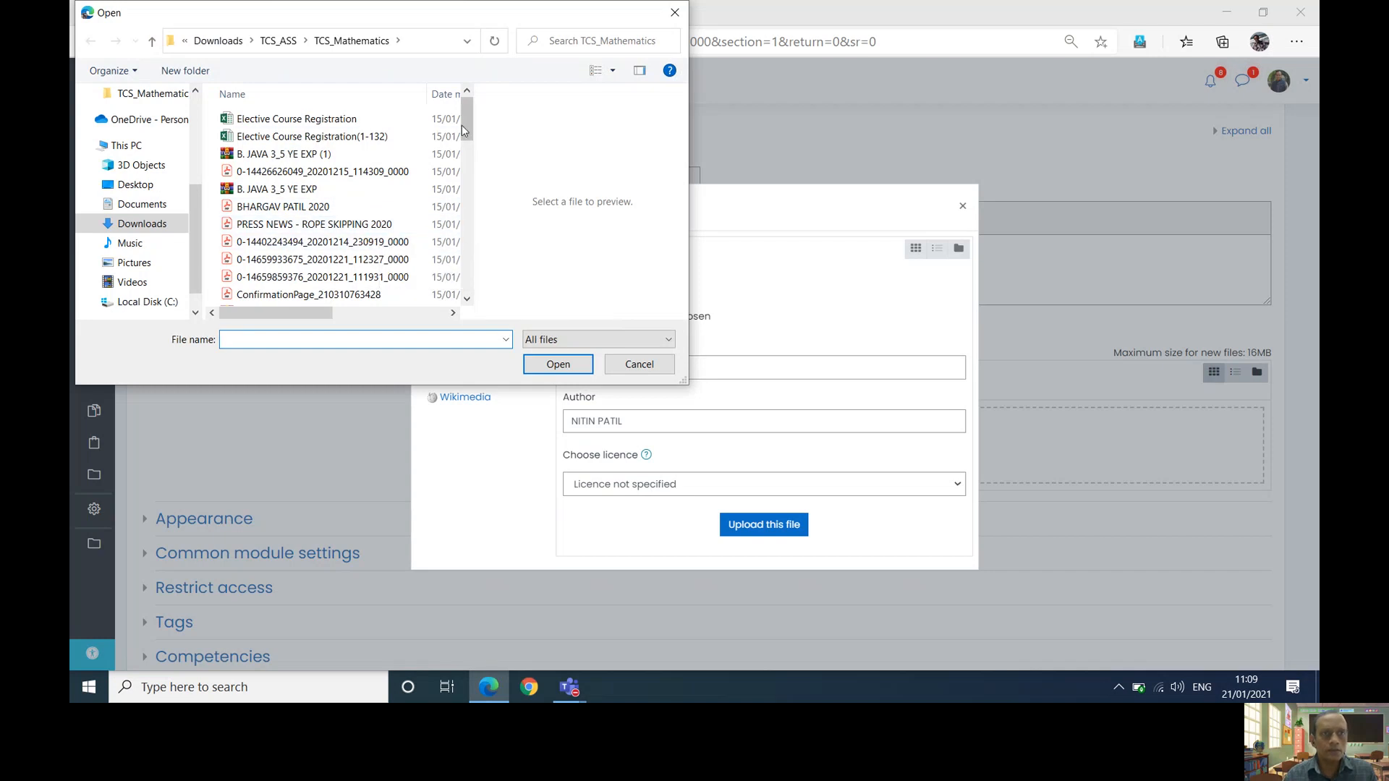
{"action": "left_click_drag", "start_coordinate": [462, 125], "coordinate": [471, 158]}
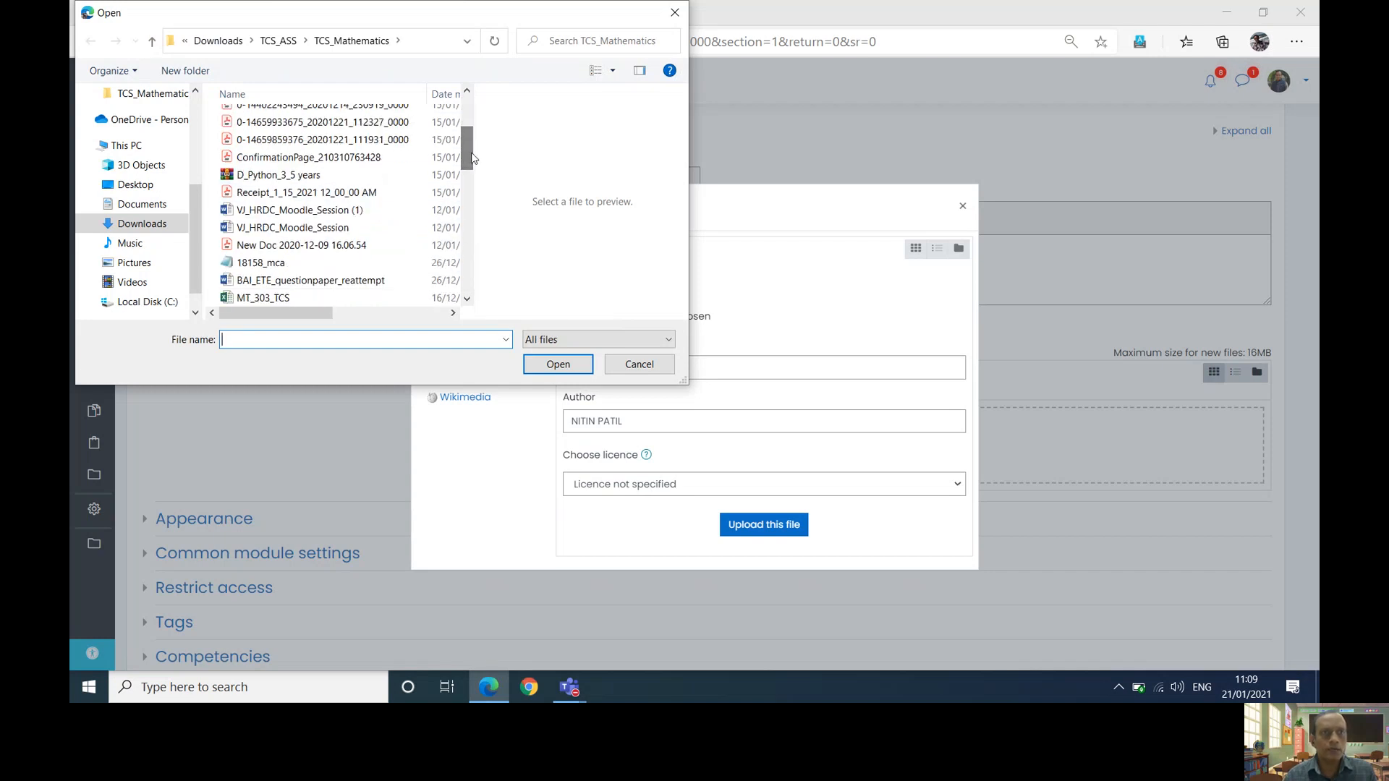
{"action": "left_click", "coordinate": [346, 251]}
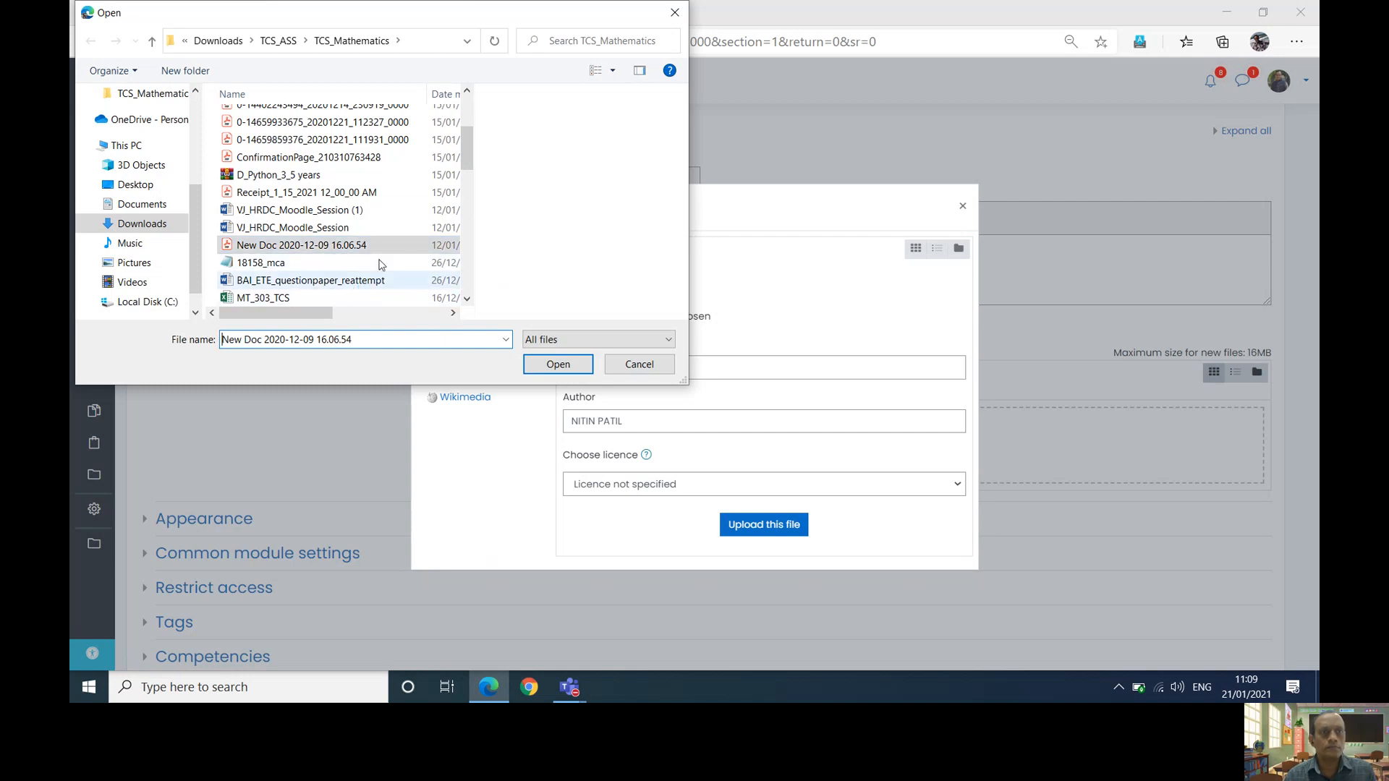
{"action": "left_click_drag", "start_coordinate": [471, 170], "coordinate": [468, 238]}
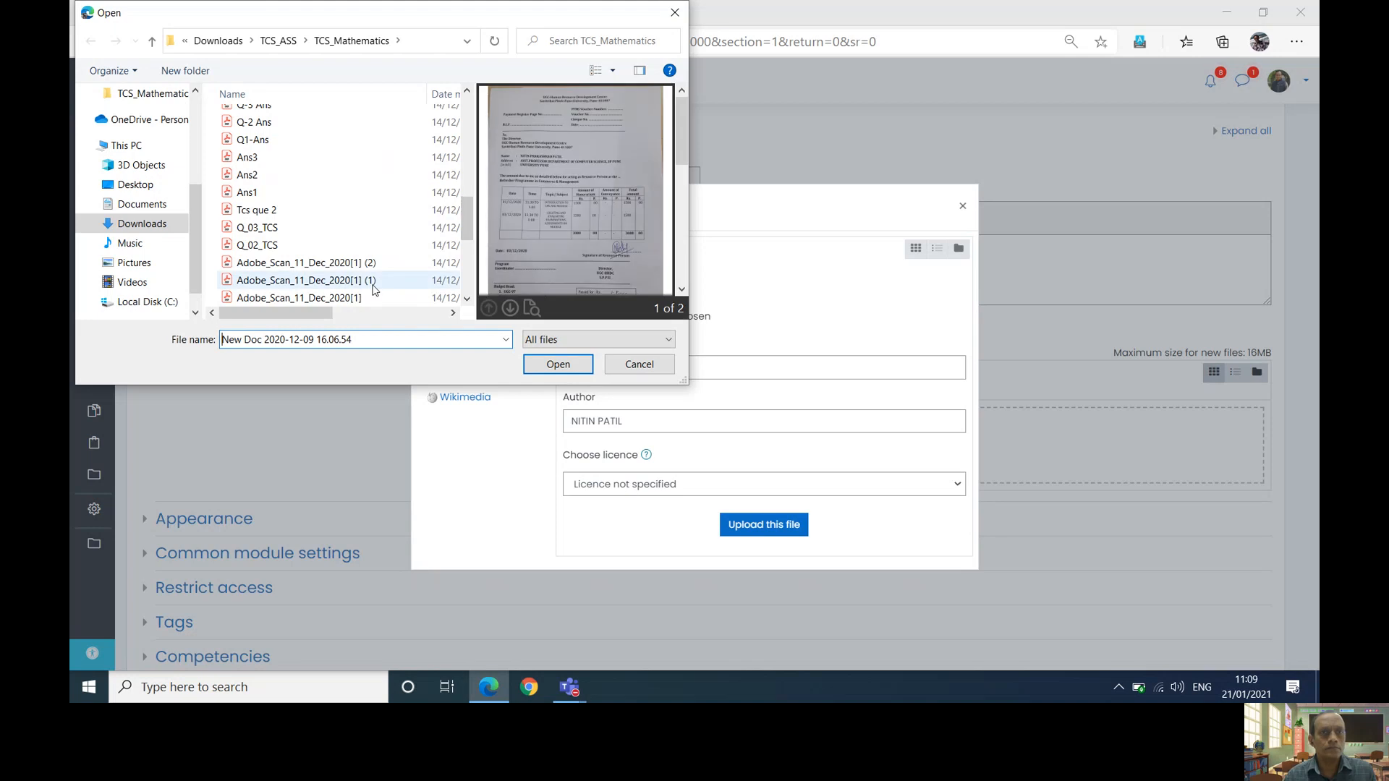
{"action": "left_click", "coordinate": [355, 266]}
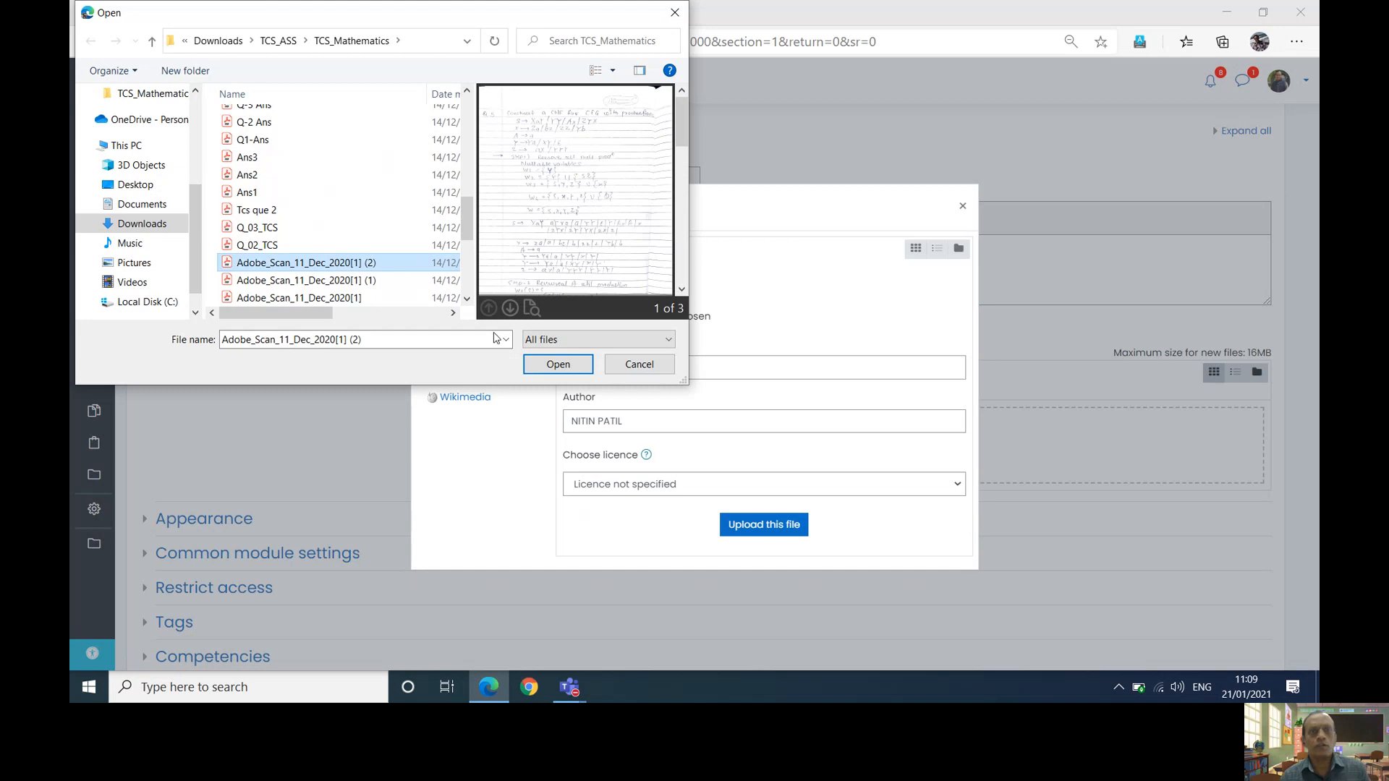
{"action": "left_click", "coordinate": [570, 364]}
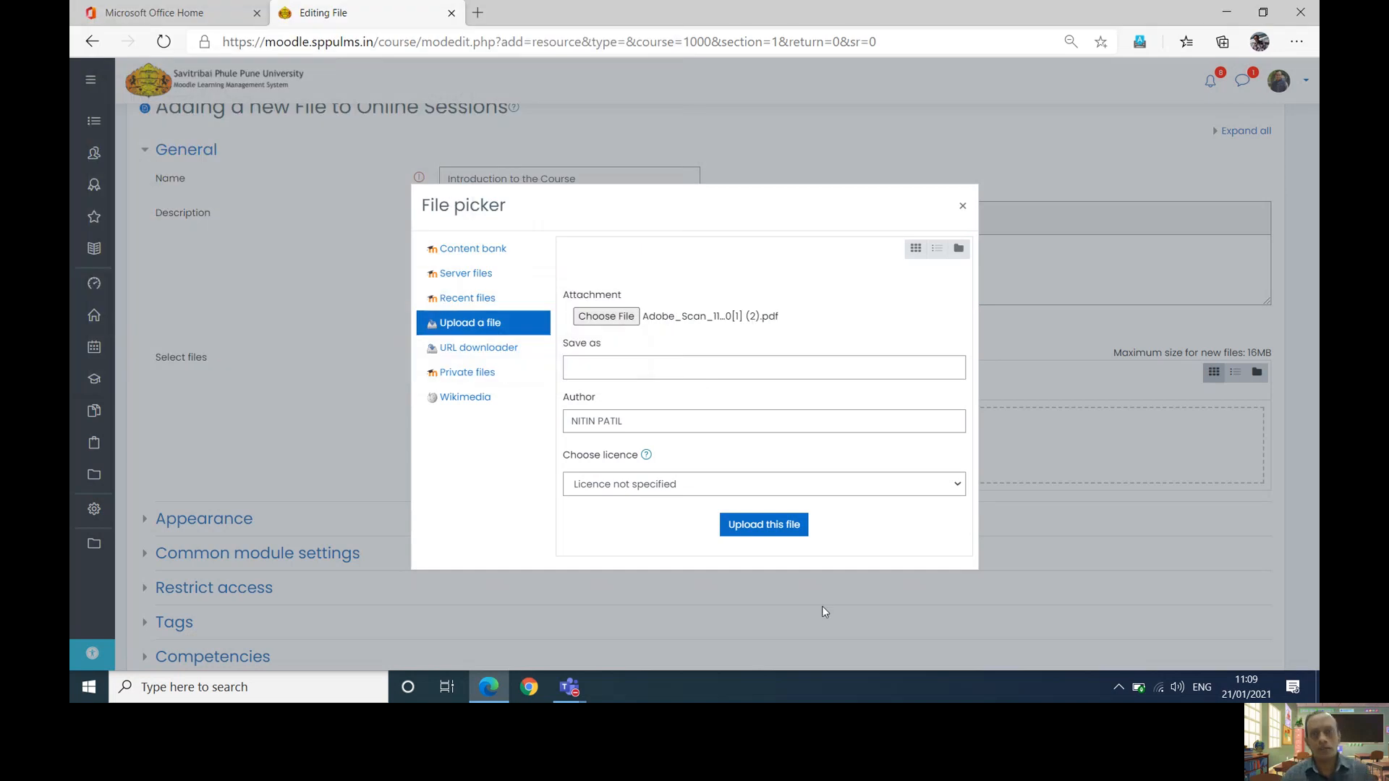
{"action": "left_click", "coordinate": [747, 533]}
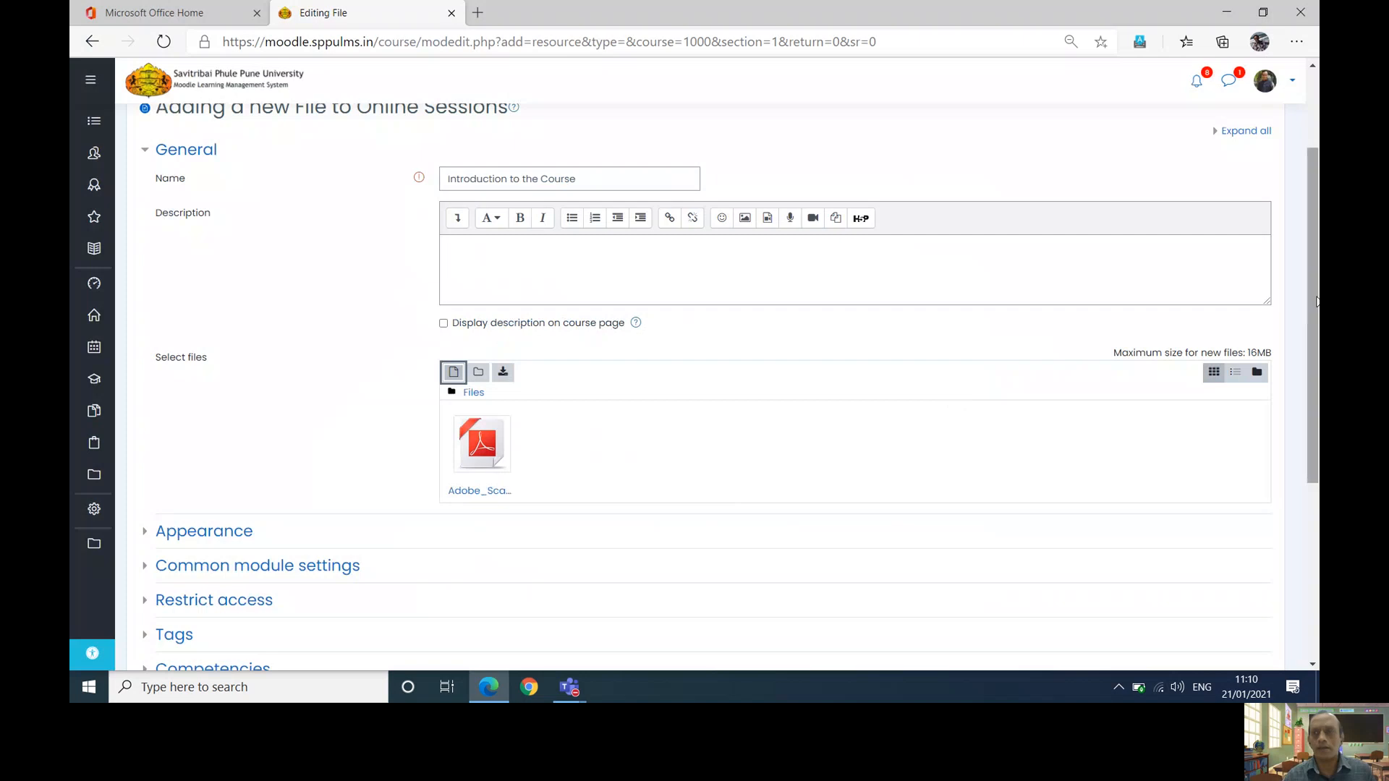
{"action": "scroll", "coordinate": [952, 400], "scroll_direction": "down", "scroll_amount": 5}
- Save the resource, return to the course, and drag it into Lecture Notes
{"action": "left_click", "coordinate": [636, 394]}
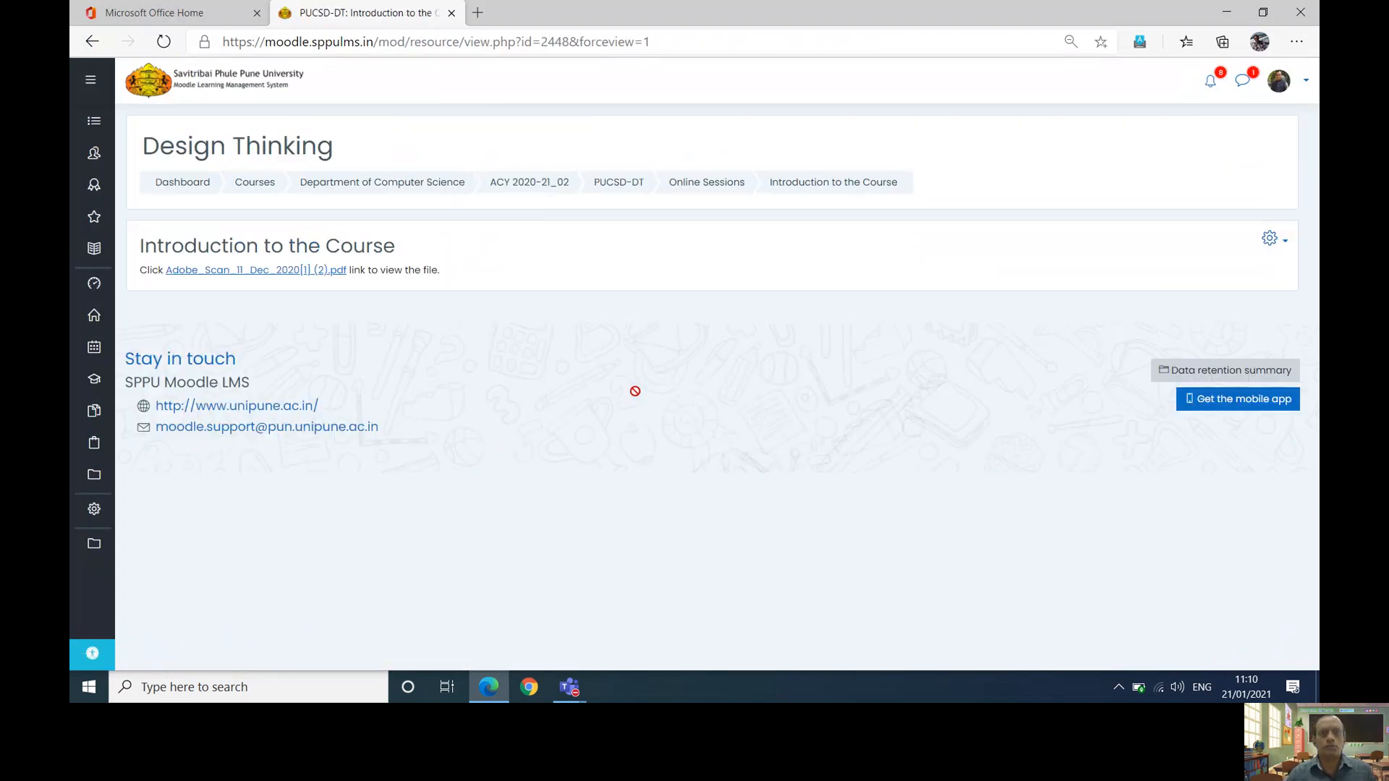
{"action": "left_click", "coordinate": [609, 181]}
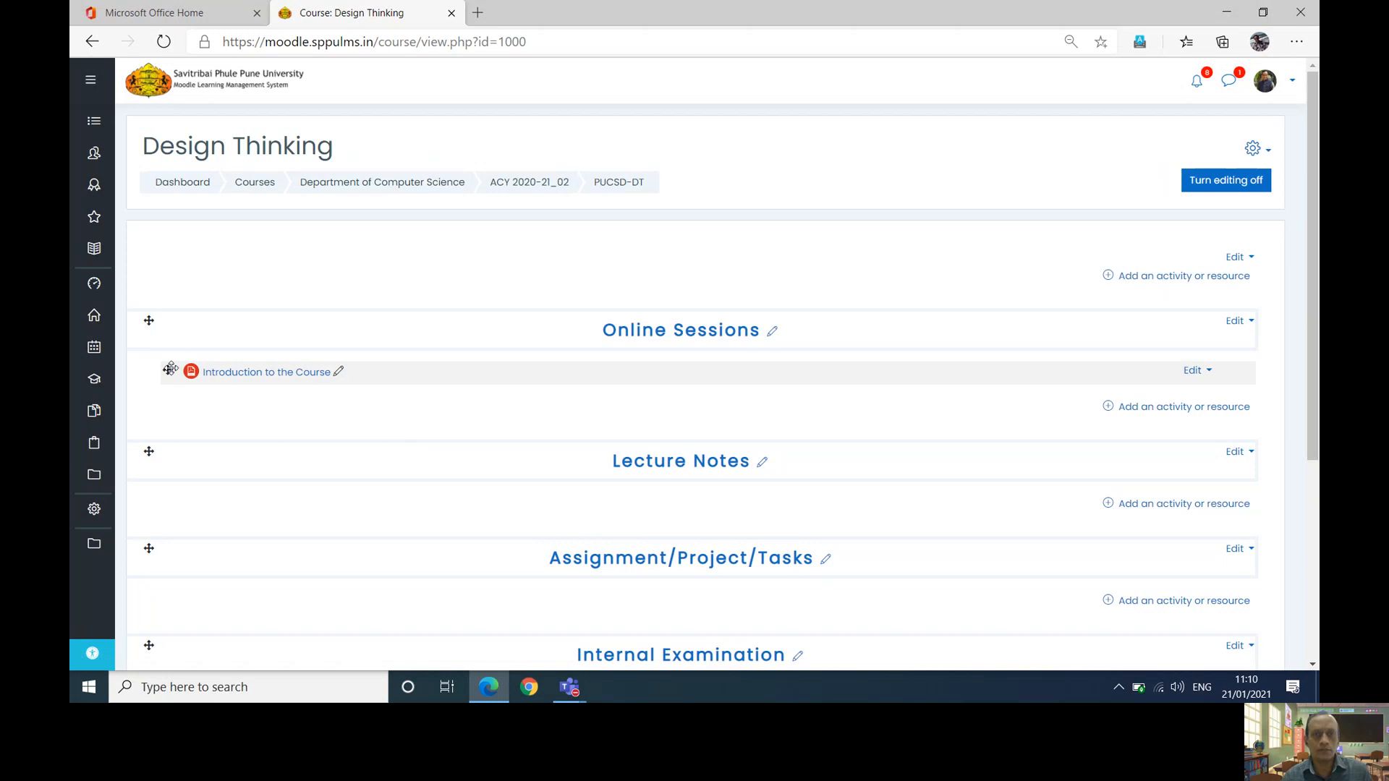
{"action": "left_click_drag", "start_coordinate": [168, 371], "coordinate": [211, 497]}
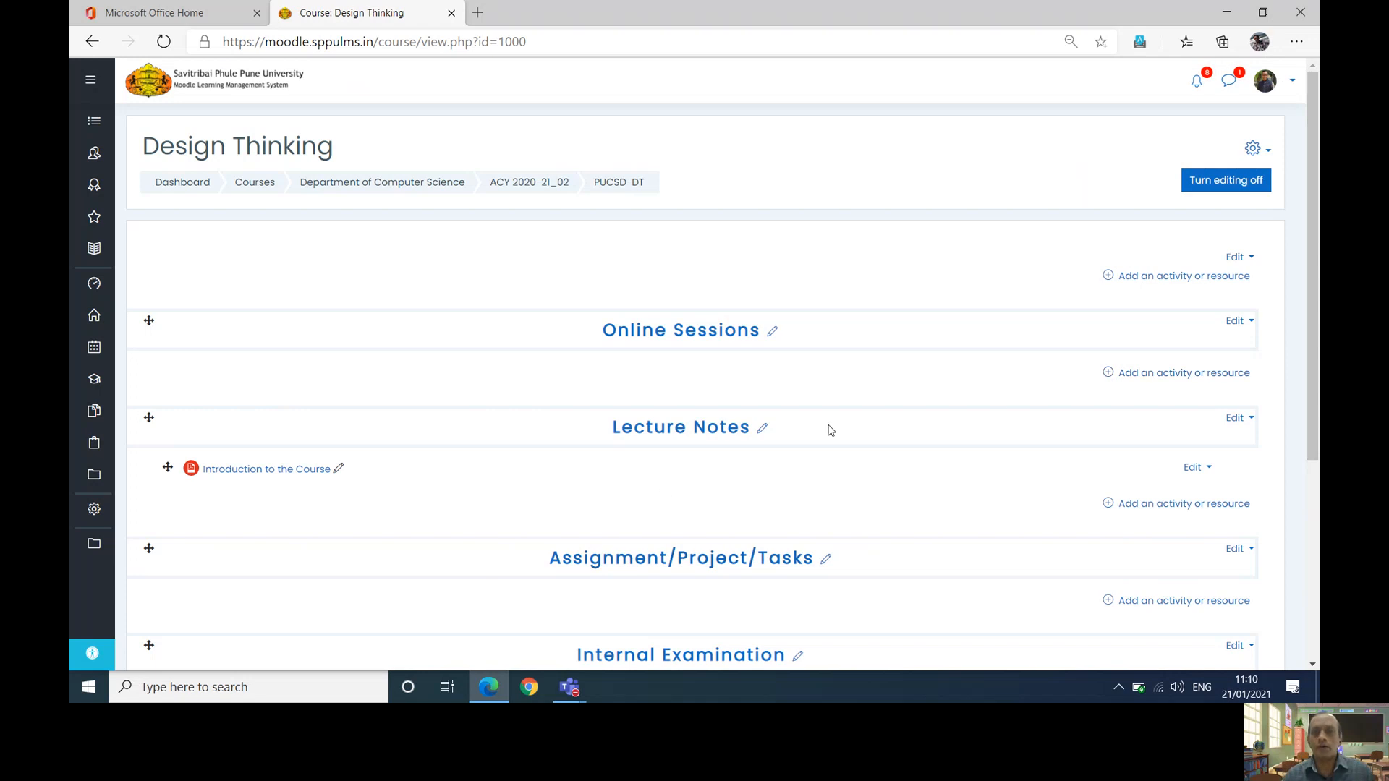
- Choose BigBlueButtonBN from the activity chooser under Online Sessions
{"action": "left_click", "coordinate": [1108, 379]}
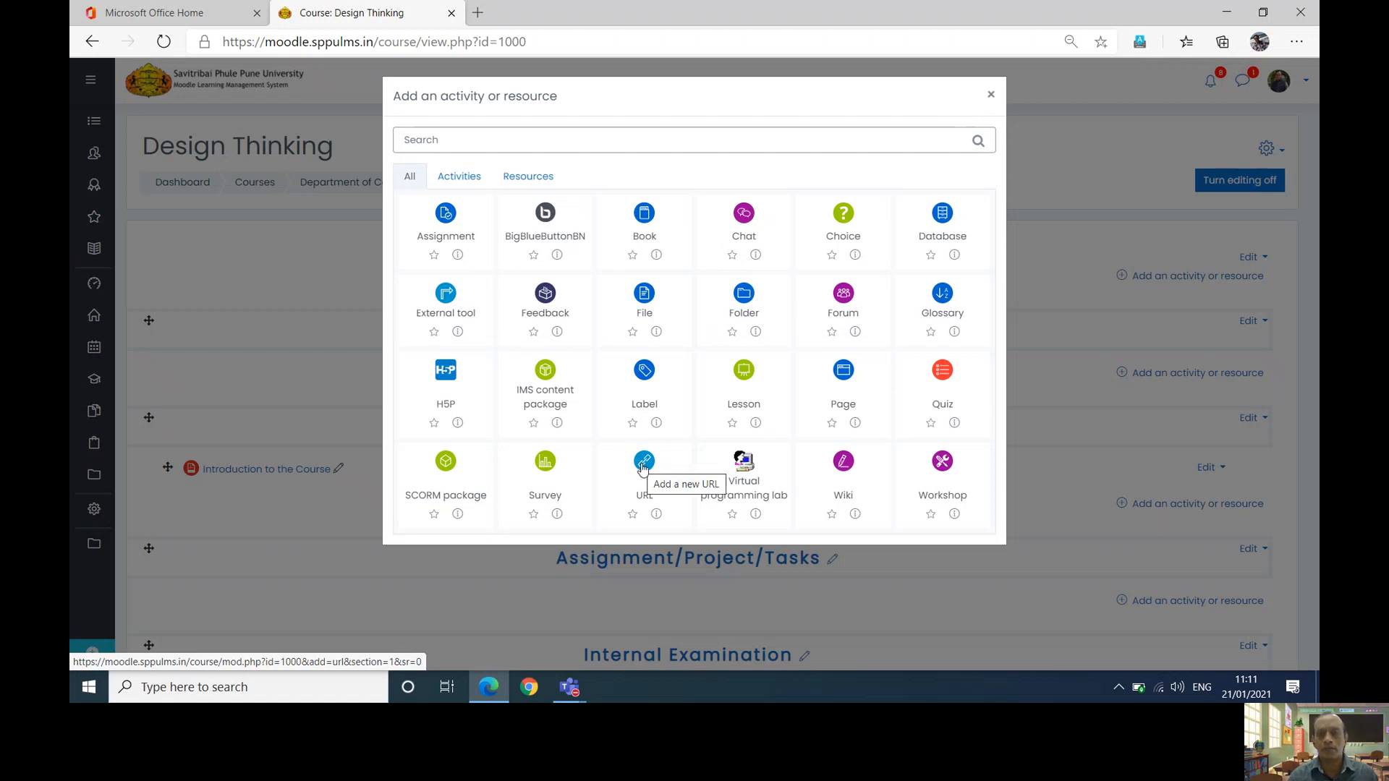
{"action": "left_click", "coordinate": [555, 241]}
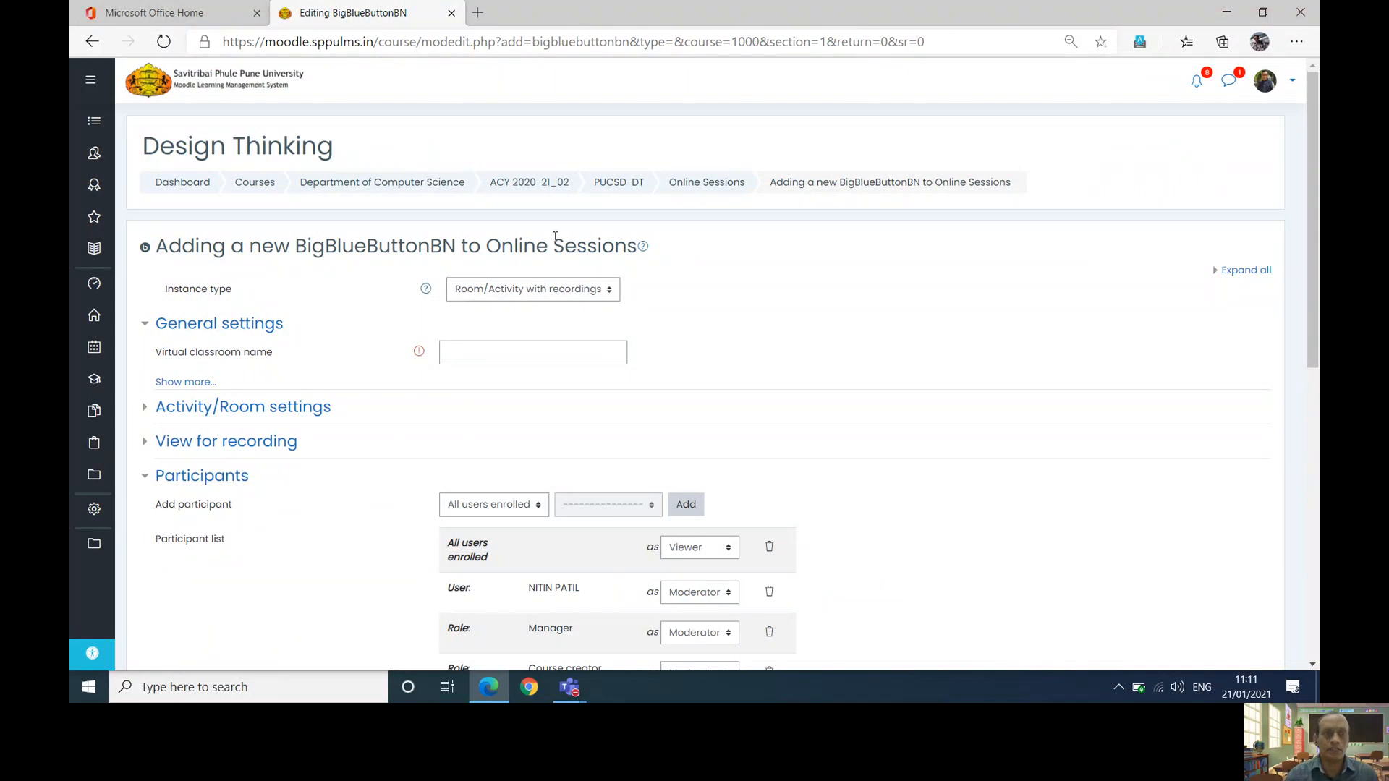
- Name the classroom 'Session -01 (21/01/2021)' and tick Display description on course page
{"action": "left_click", "coordinate": [460, 356]}
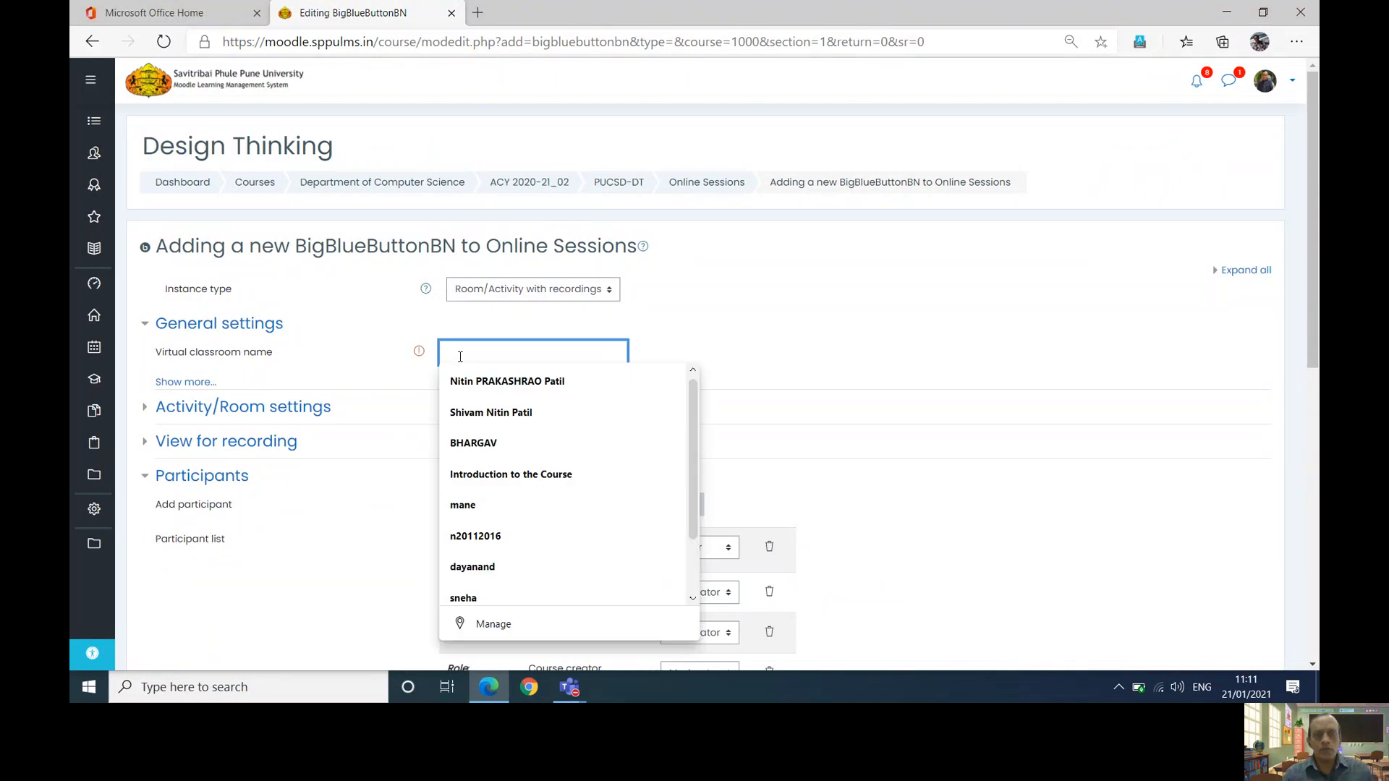
{"action": "type", "text": "Session "}
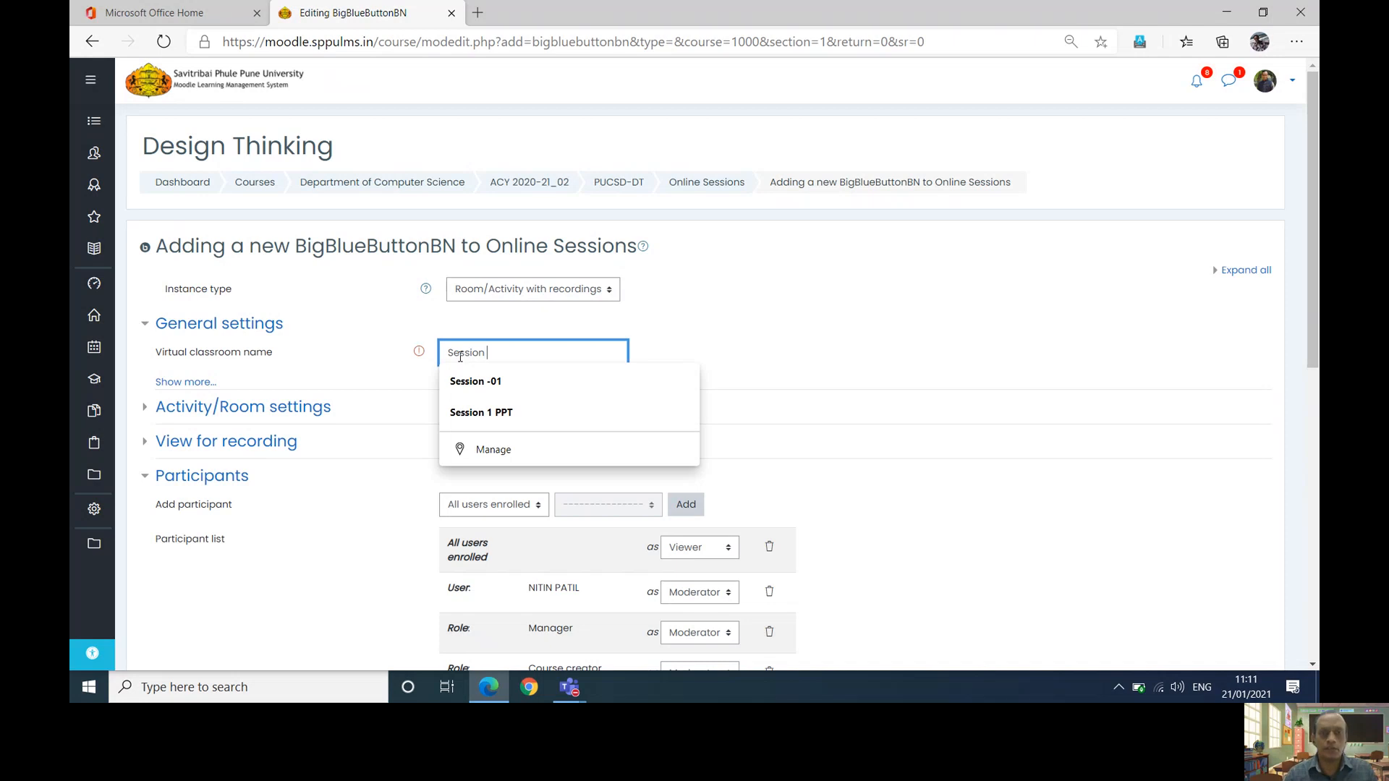
{"action": "type", "text": "-01"}
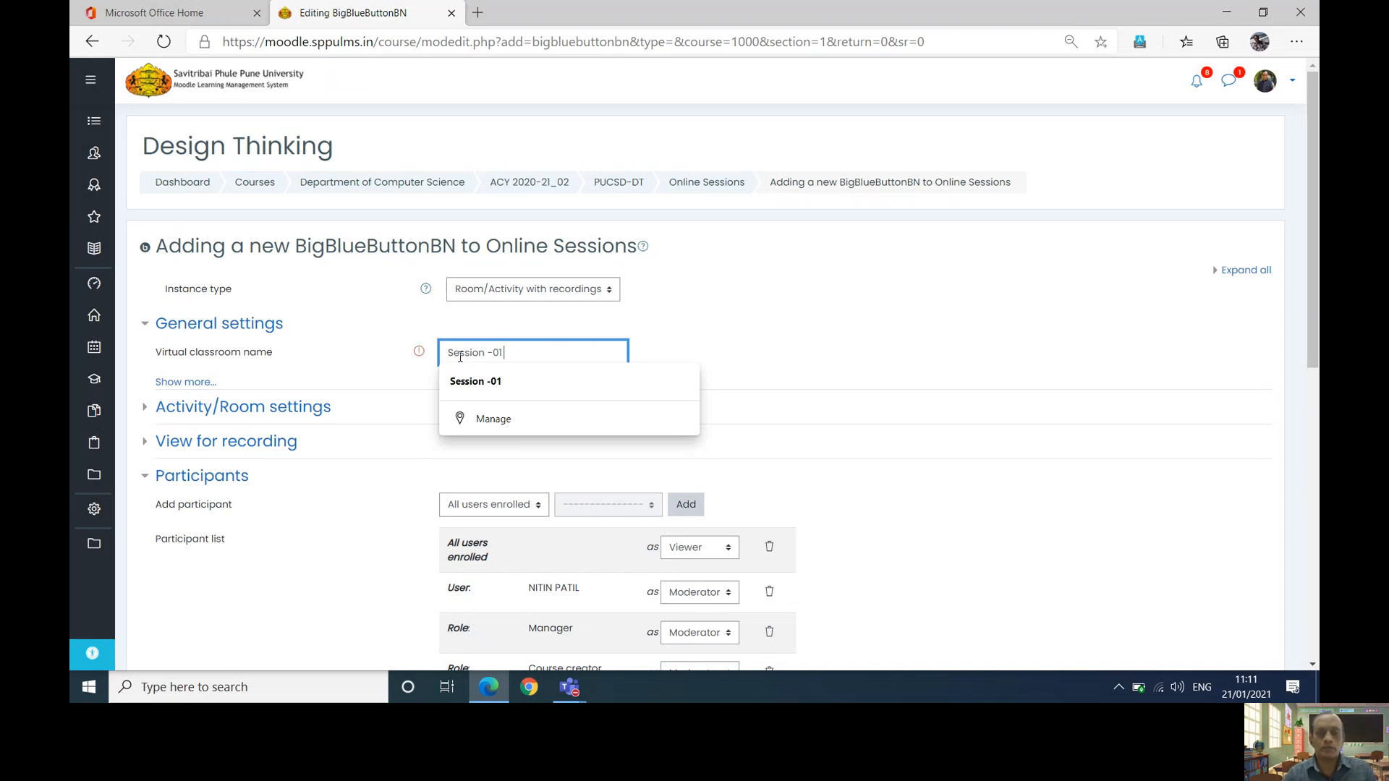
{"action": "type", "text": " (2"}
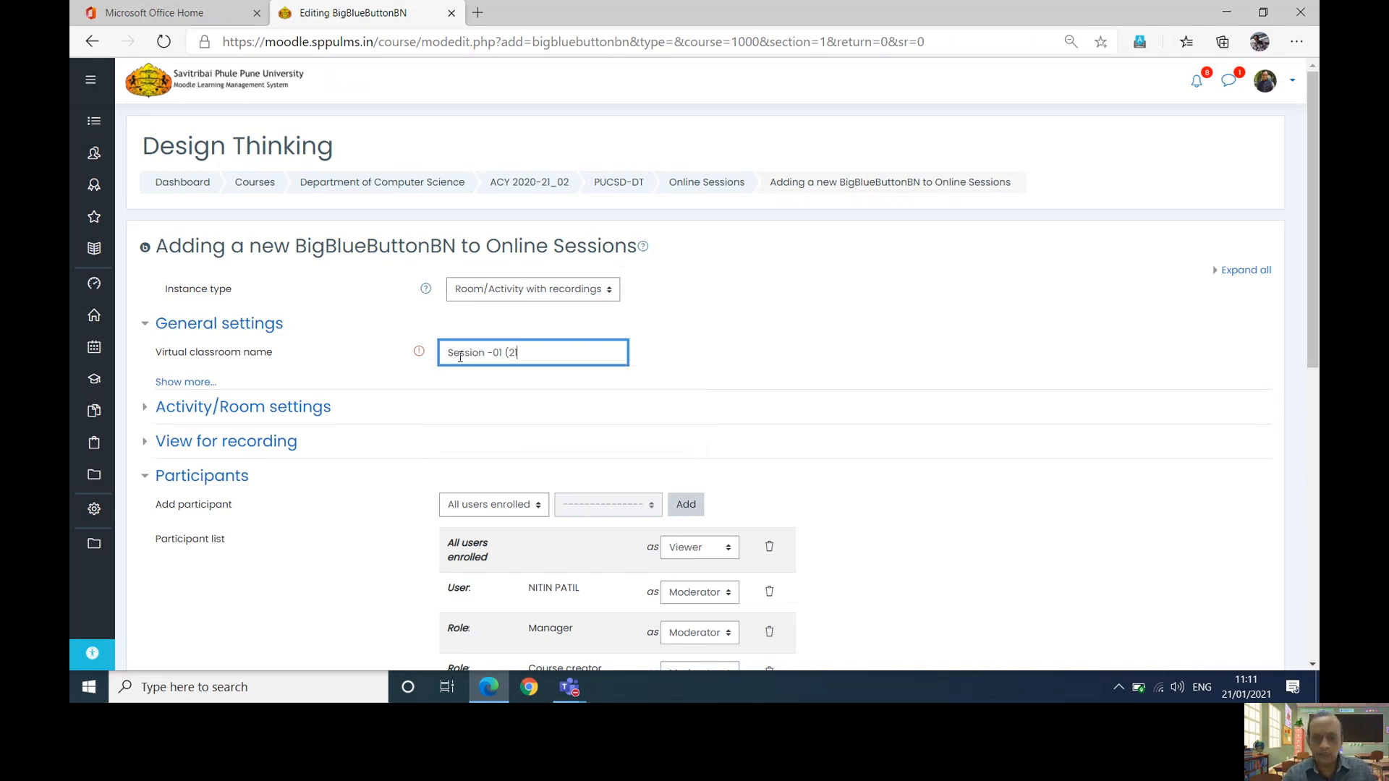
{"action": "type", "text": "1/0"}
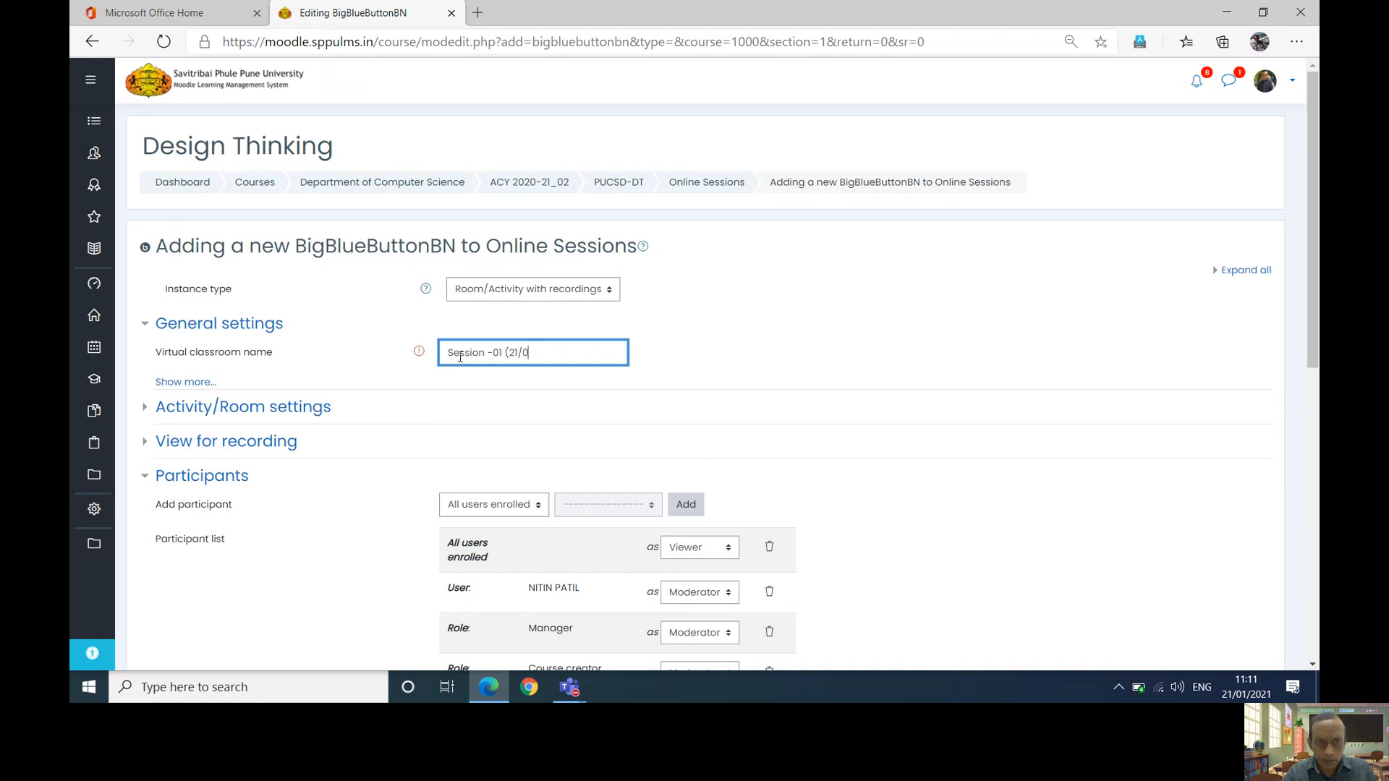
{"action": "type", "text": "1/20"}
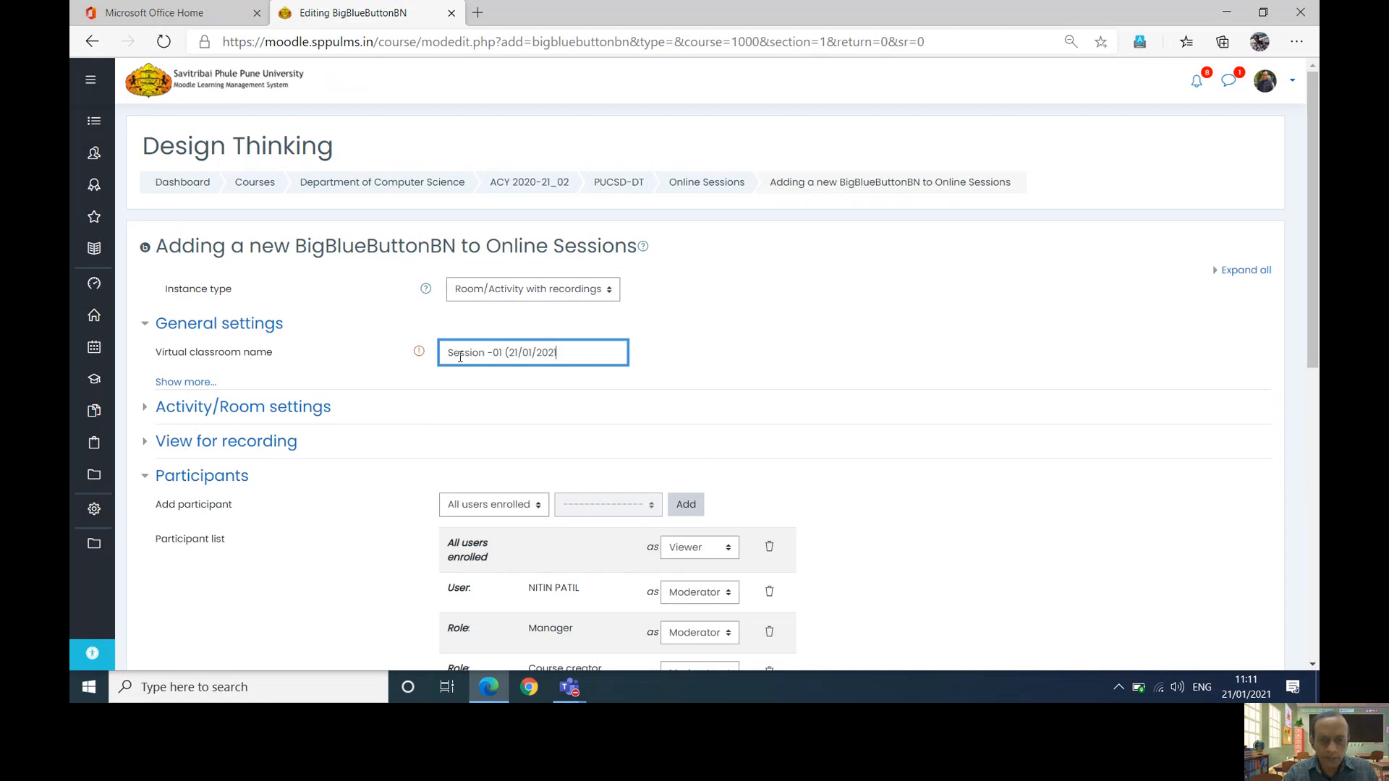
{"action": "type", "text": "21)"}
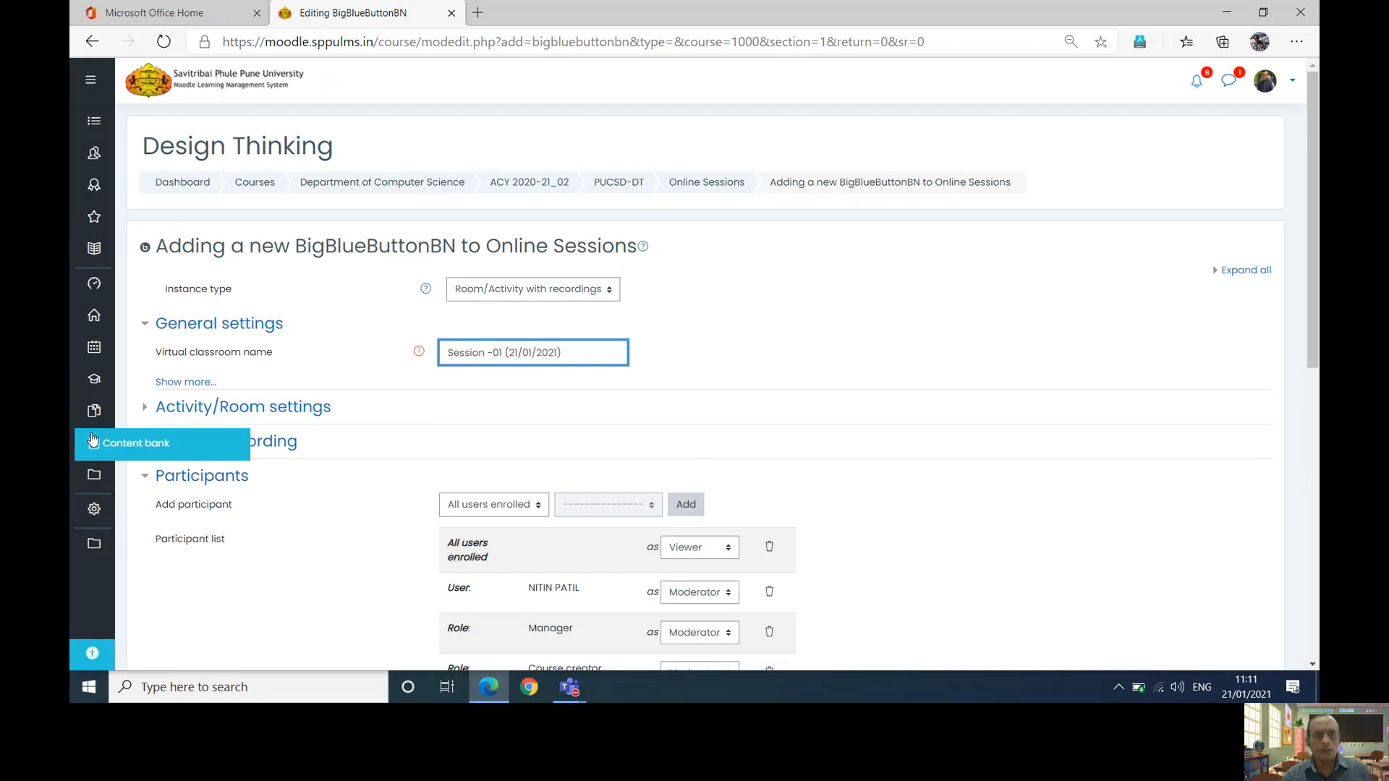
{"action": "left_click", "coordinate": [190, 380]}
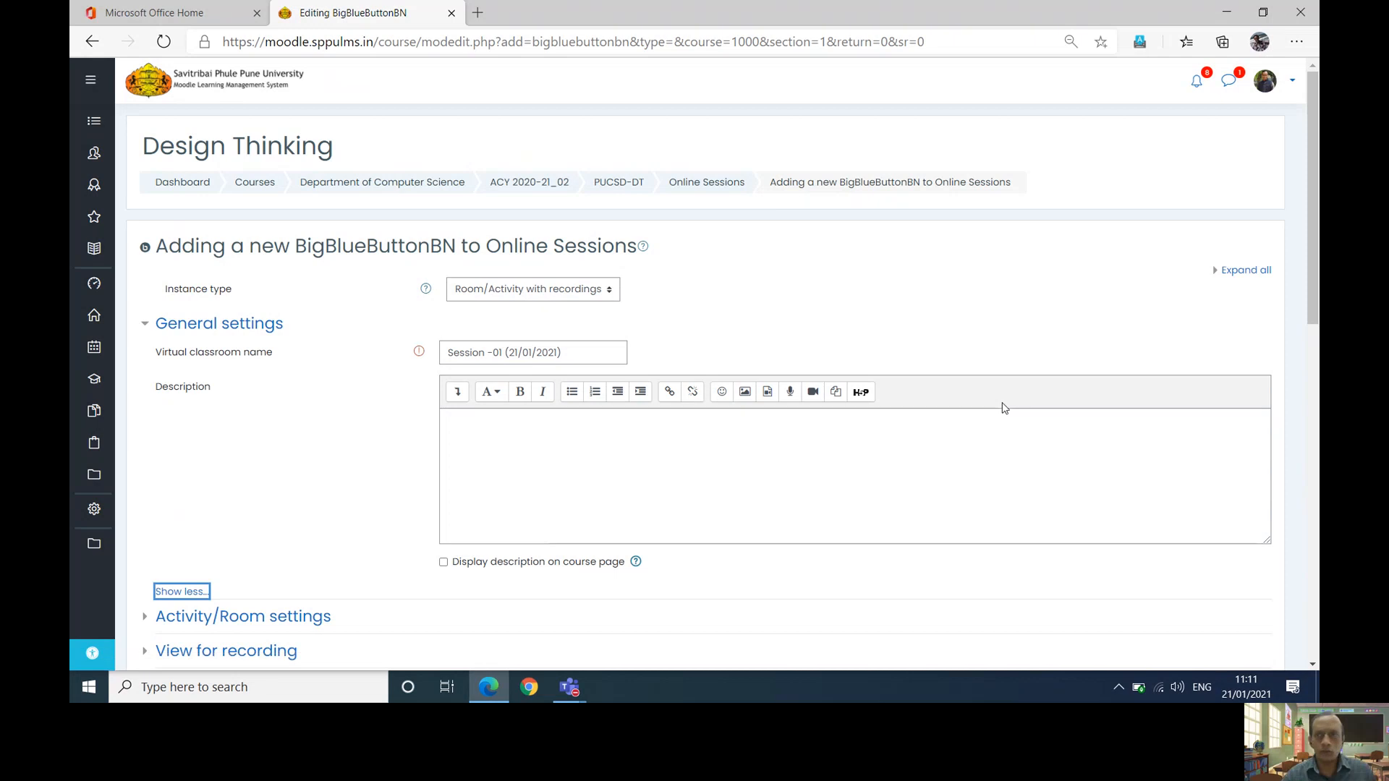
{"action": "left_click_drag", "start_coordinate": [1312, 272], "coordinate": [1313, 318]}
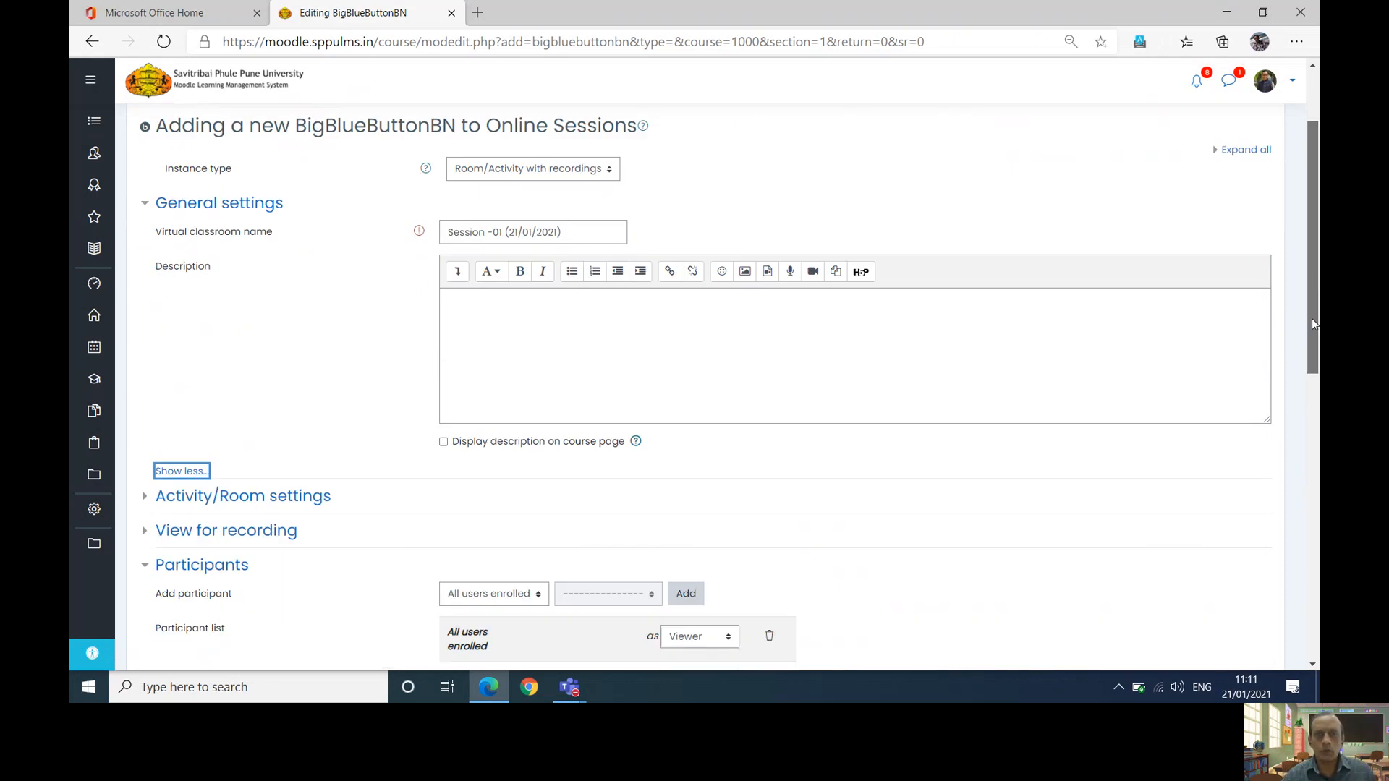
{"action": "left_click", "coordinate": [725, 329]}
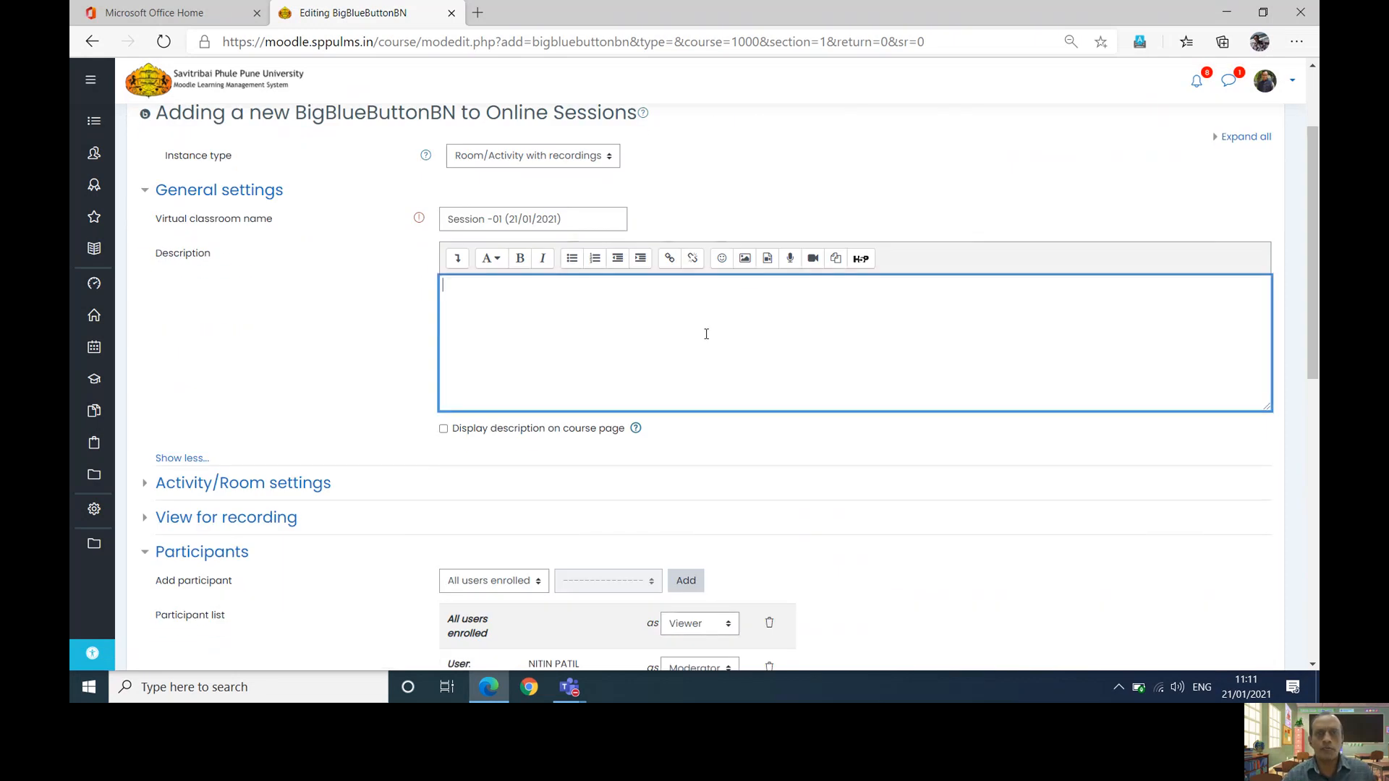
{"action": "left_click", "coordinate": [443, 429]}
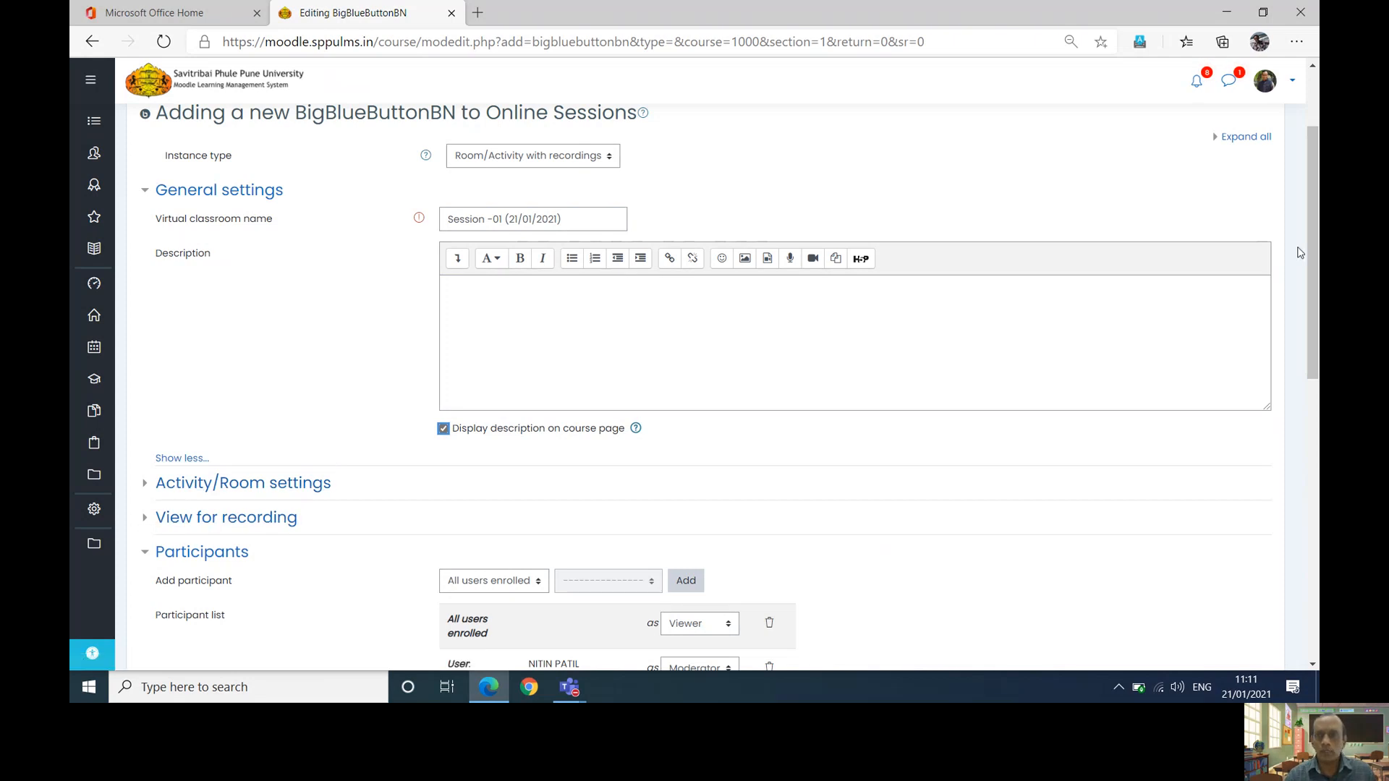
{"action": "scroll", "coordinate": [208, 345], "scroll_direction": "down", "scroll_amount": 3}
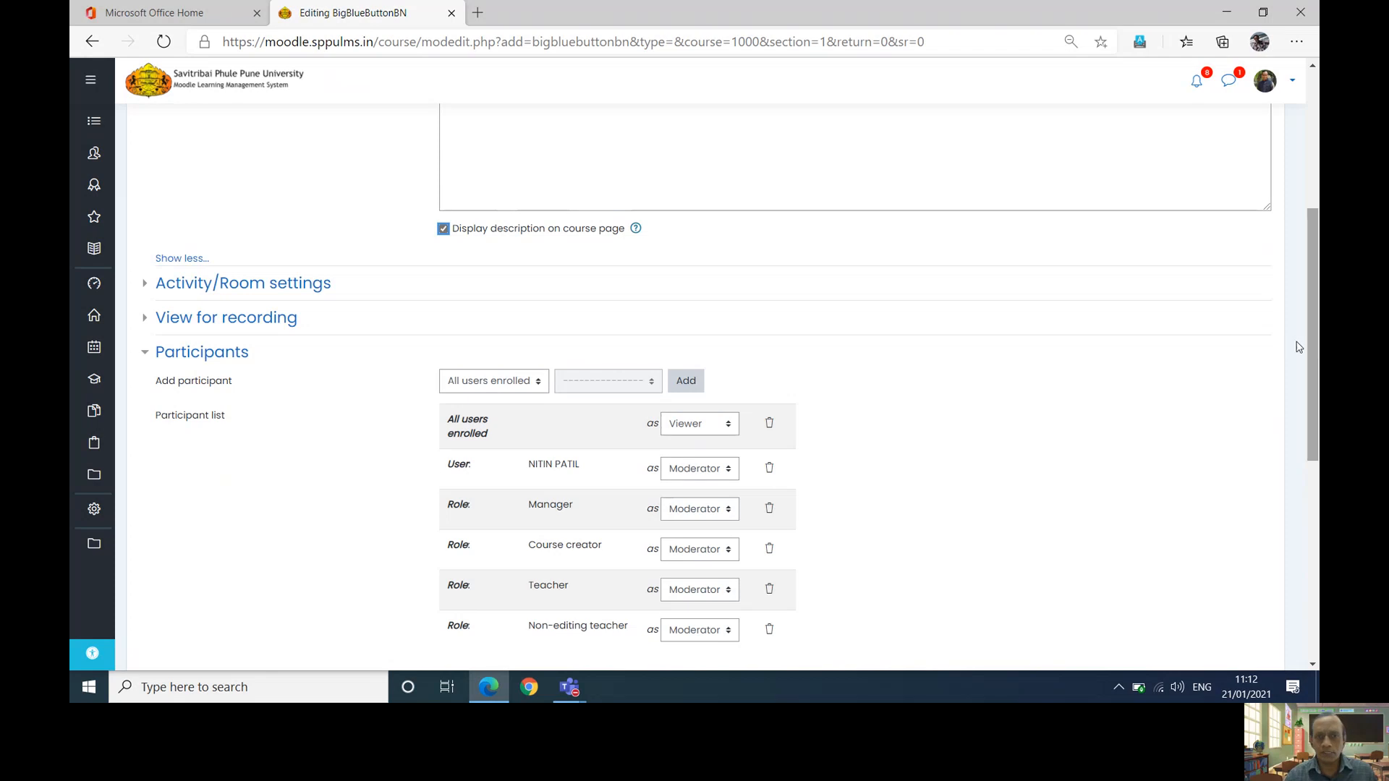
{"action": "scroll", "coordinate": [992, 384], "scroll_direction": "down", "scroll_amount": 3}
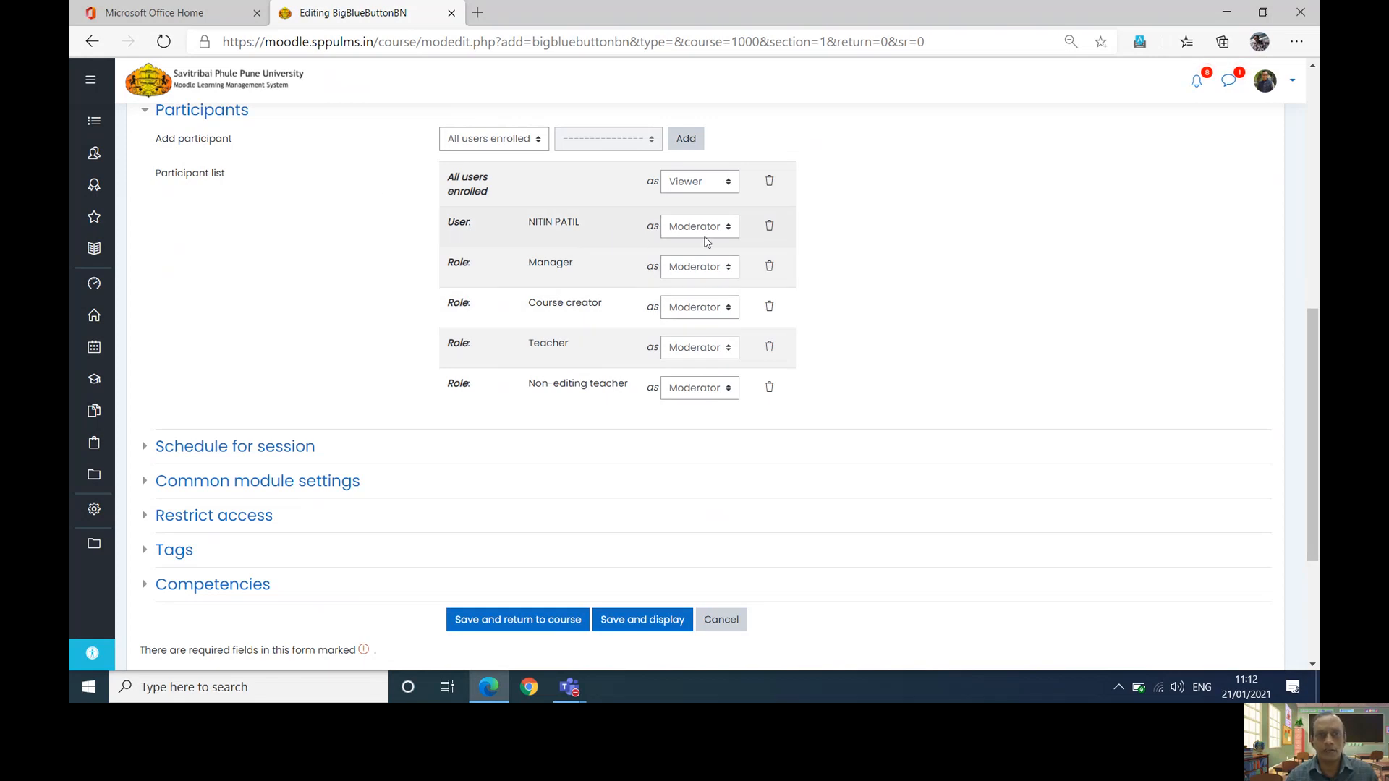
- Enable joining from 11:14 to 11:16 on 21 January 2021, then save and display
{"action": "left_click", "coordinate": [146, 455]}
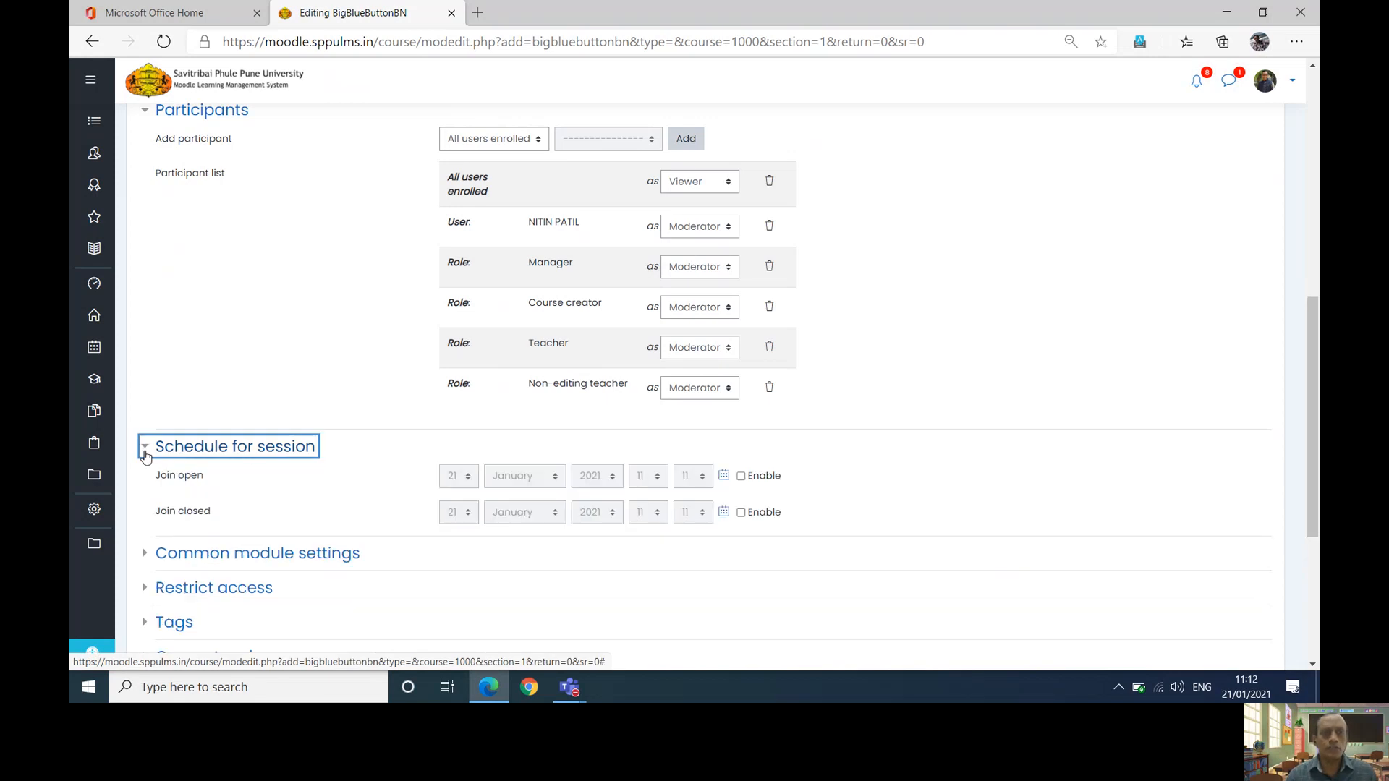
{"action": "left_click", "coordinate": [741, 476]}
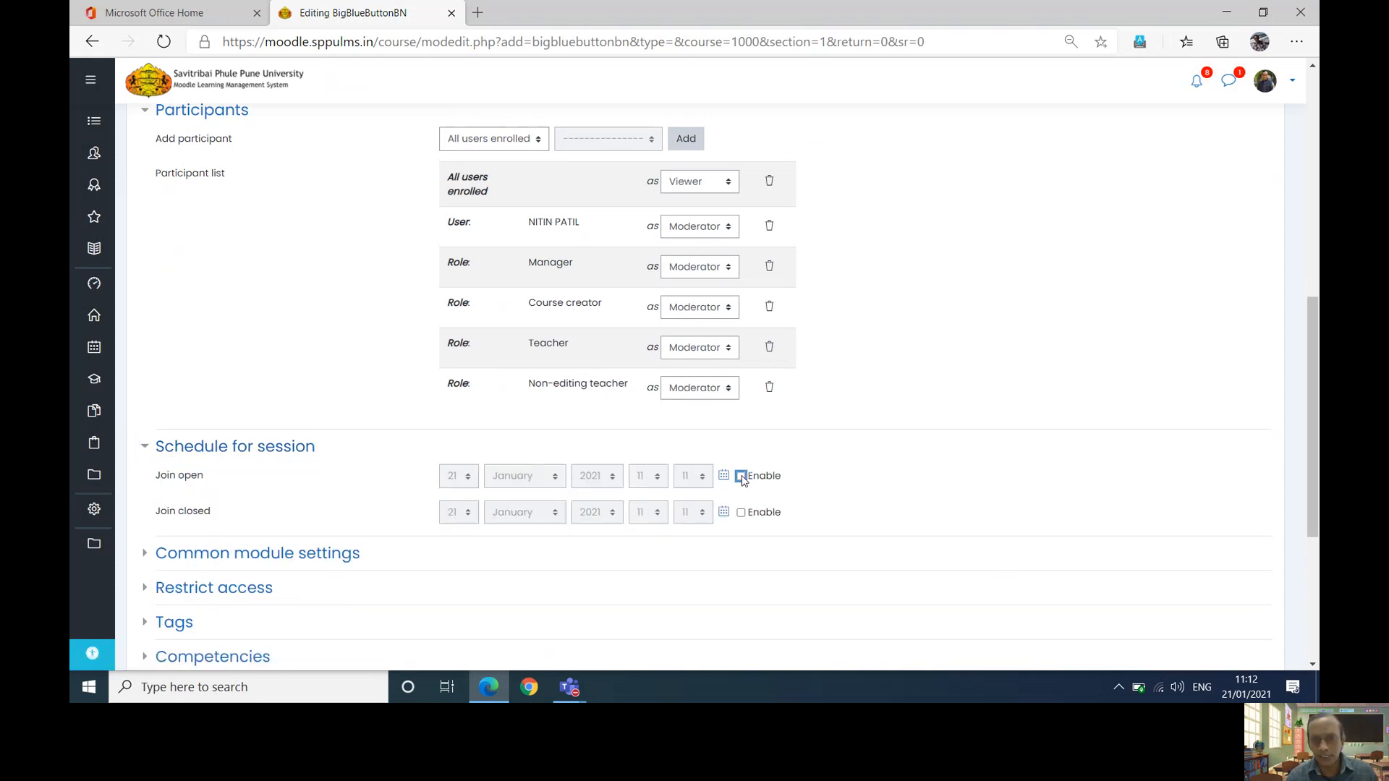
{"action": "left_click", "coordinate": [740, 513]}
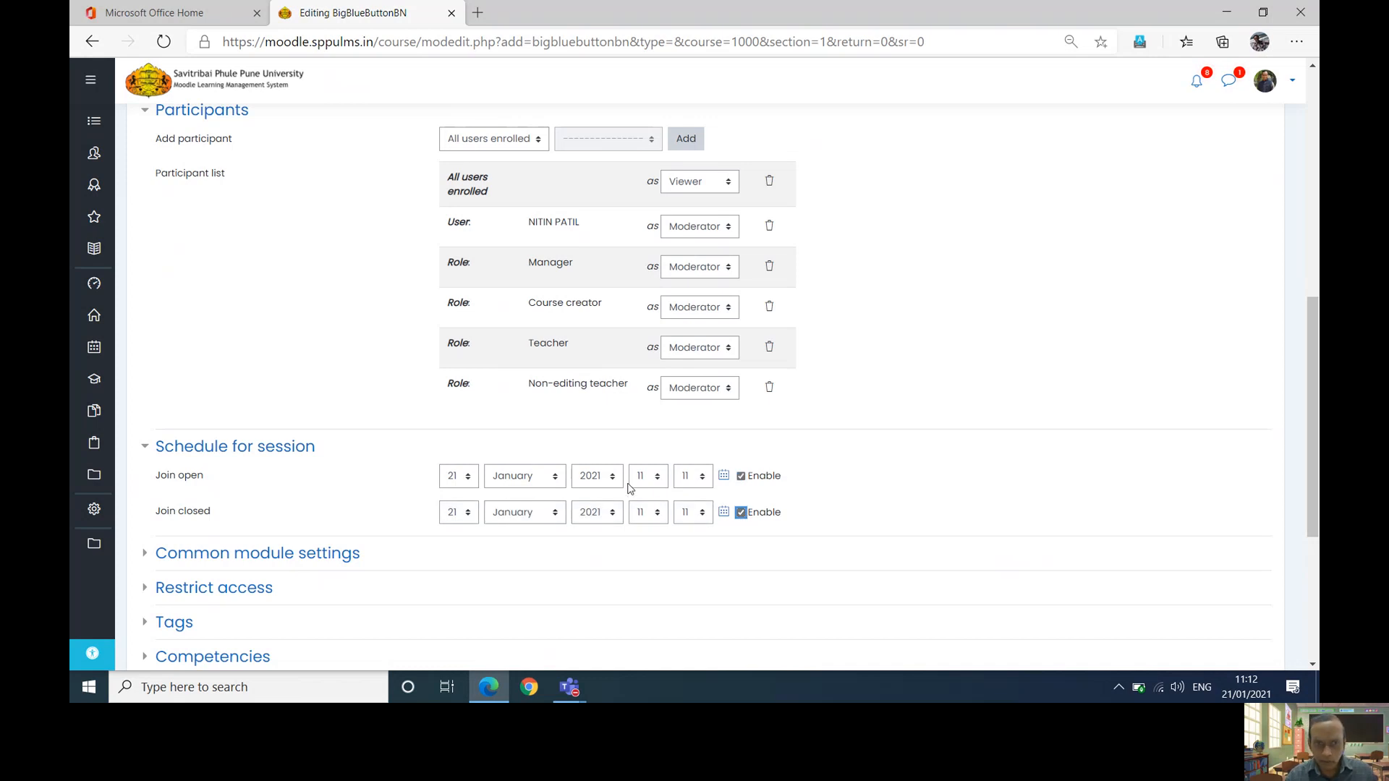
{"action": "left_click", "coordinate": [705, 481]}
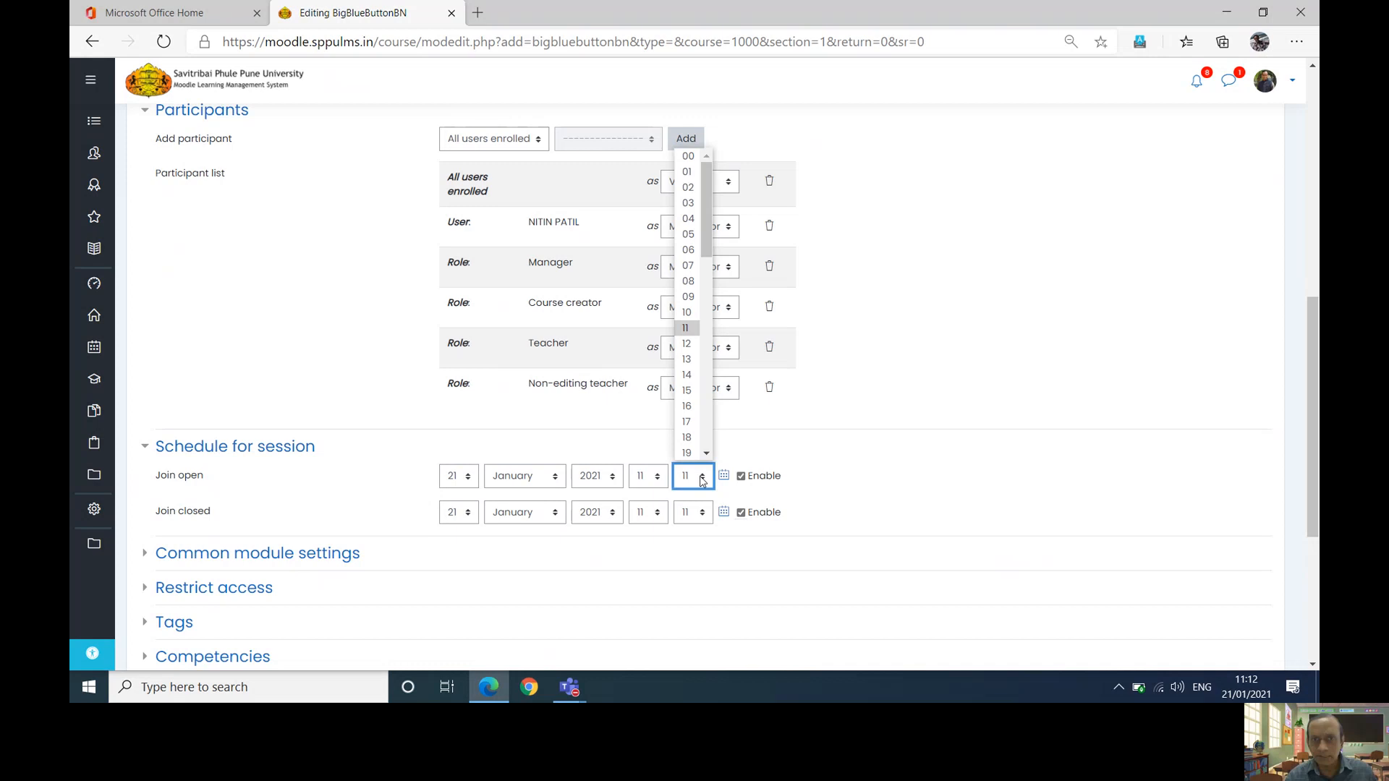
{"action": "left_click", "coordinate": [686, 375]}
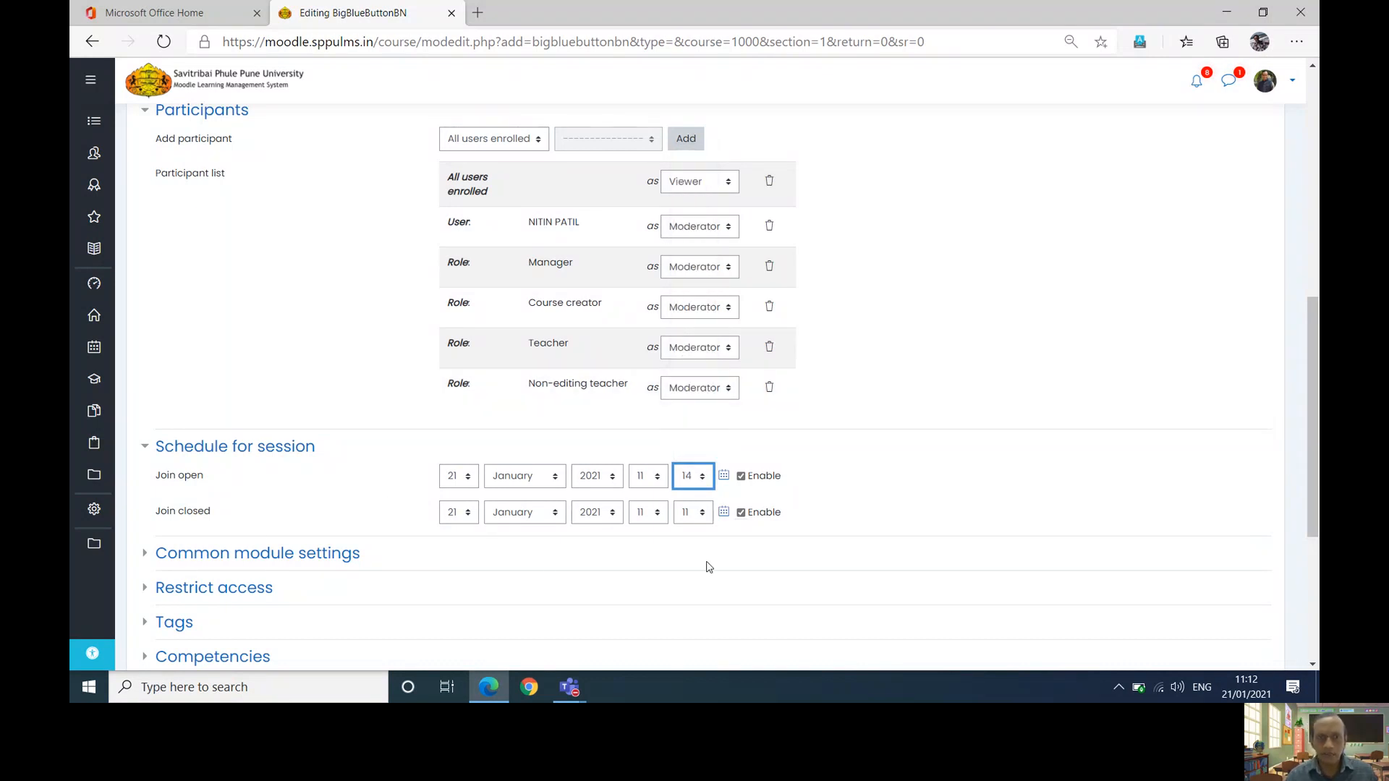
{"action": "left_click", "coordinate": [699, 513]}
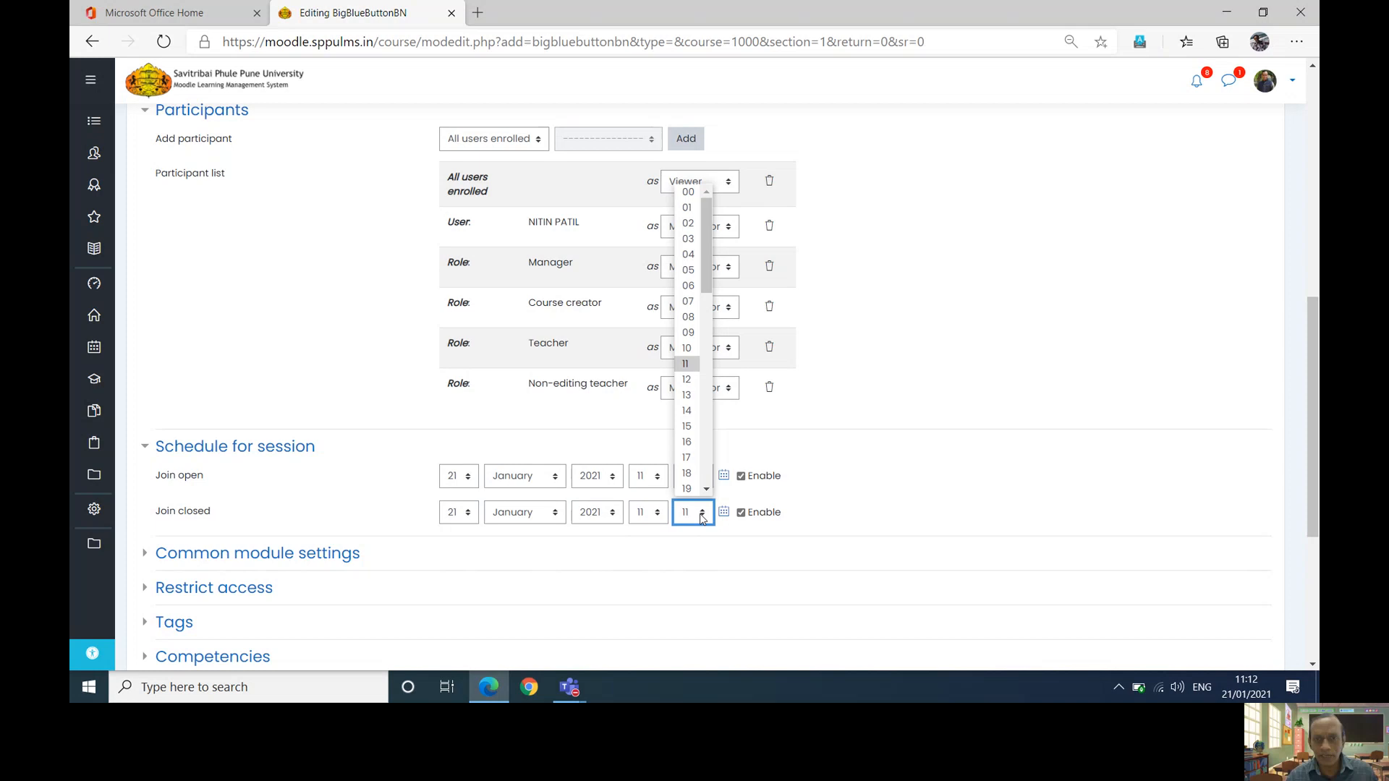
{"action": "left_click", "coordinate": [687, 442]}
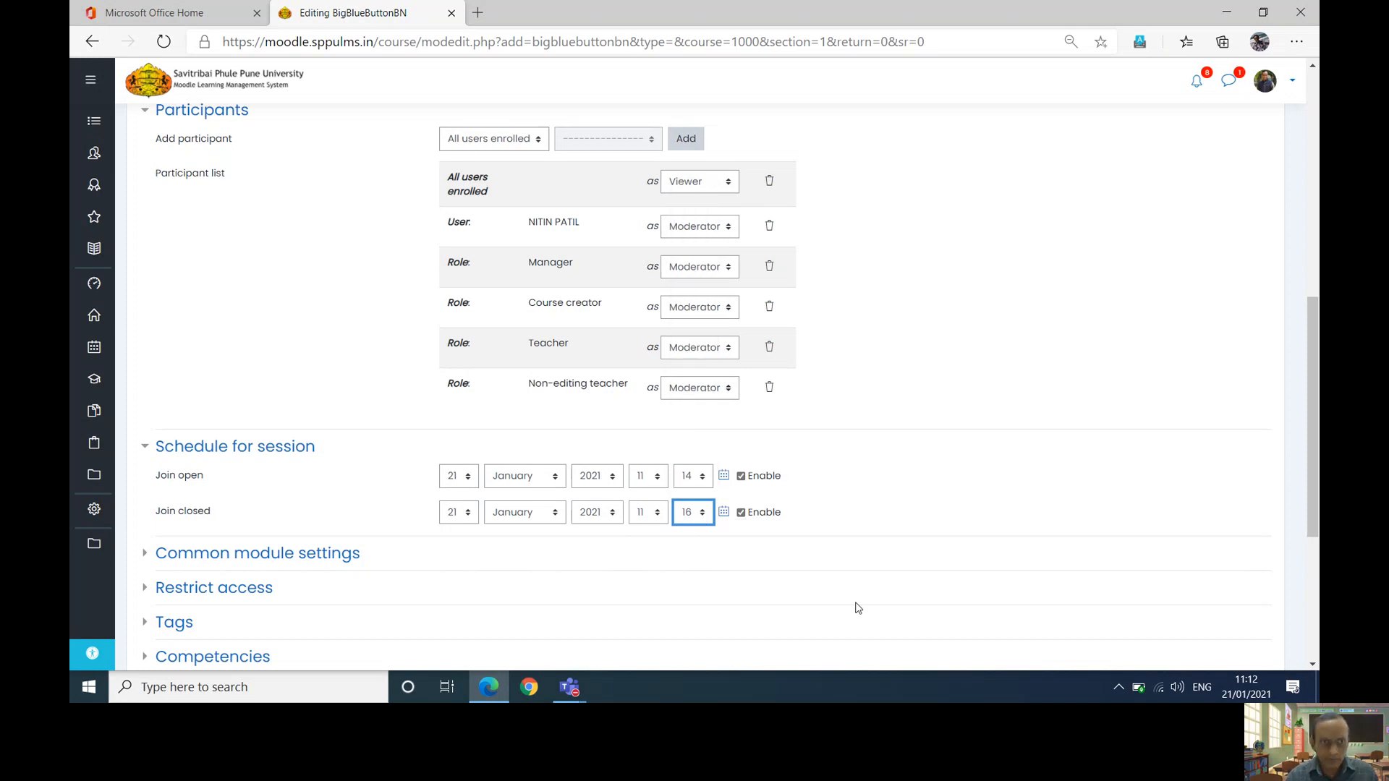
{"action": "scroll", "coordinate": [857, 608], "scroll_direction": "down", "scroll_amount": 3}
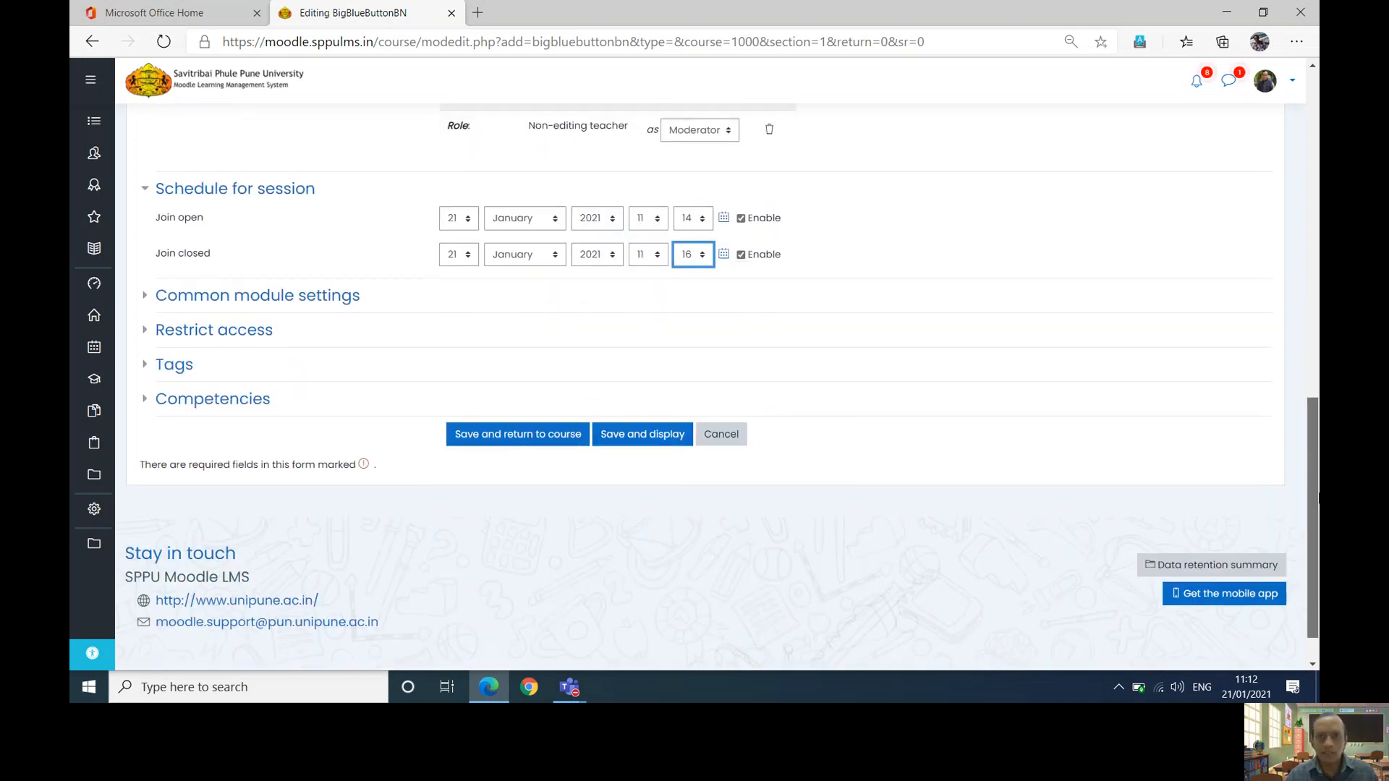
{"action": "left_click", "coordinate": [608, 431]}
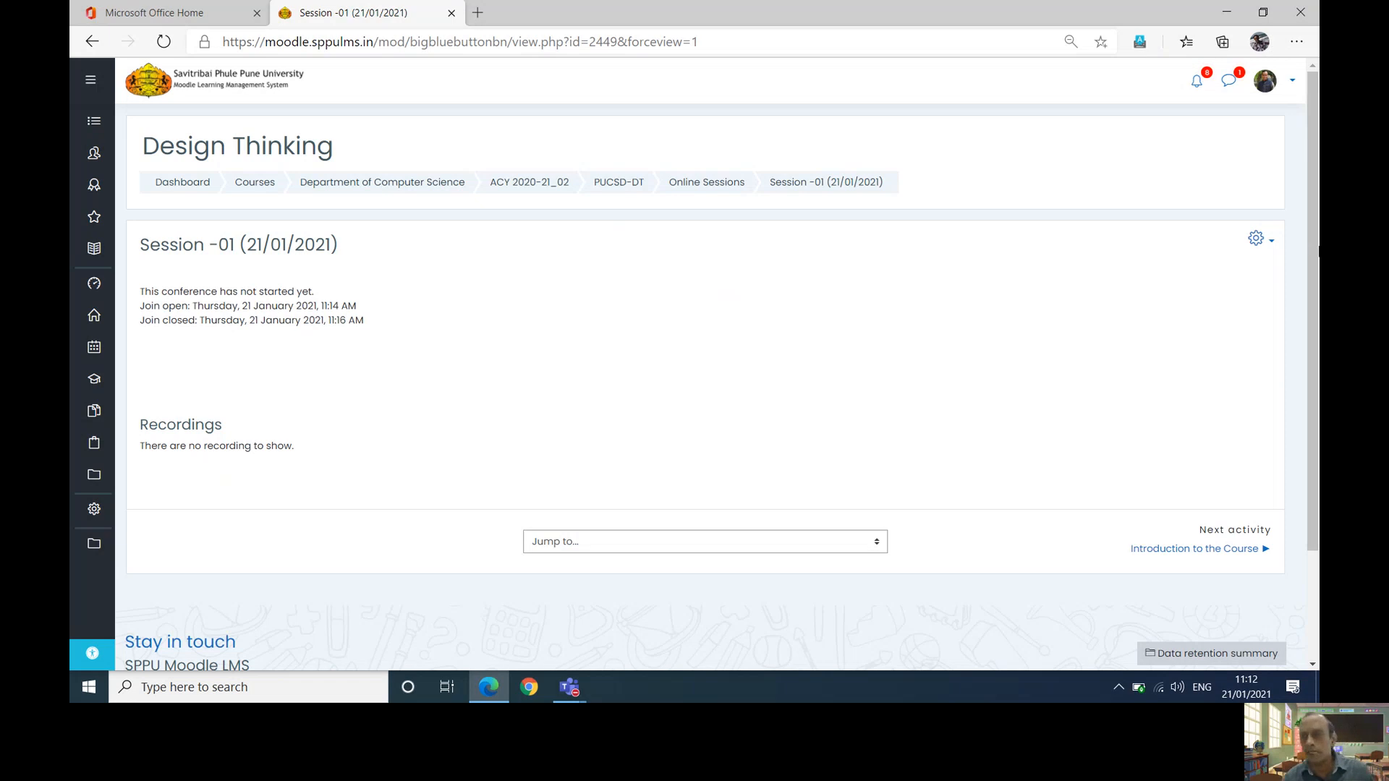
- Open Edit settings for the Session -01 activity
{"action": "left_click", "coordinate": [1263, 242]}
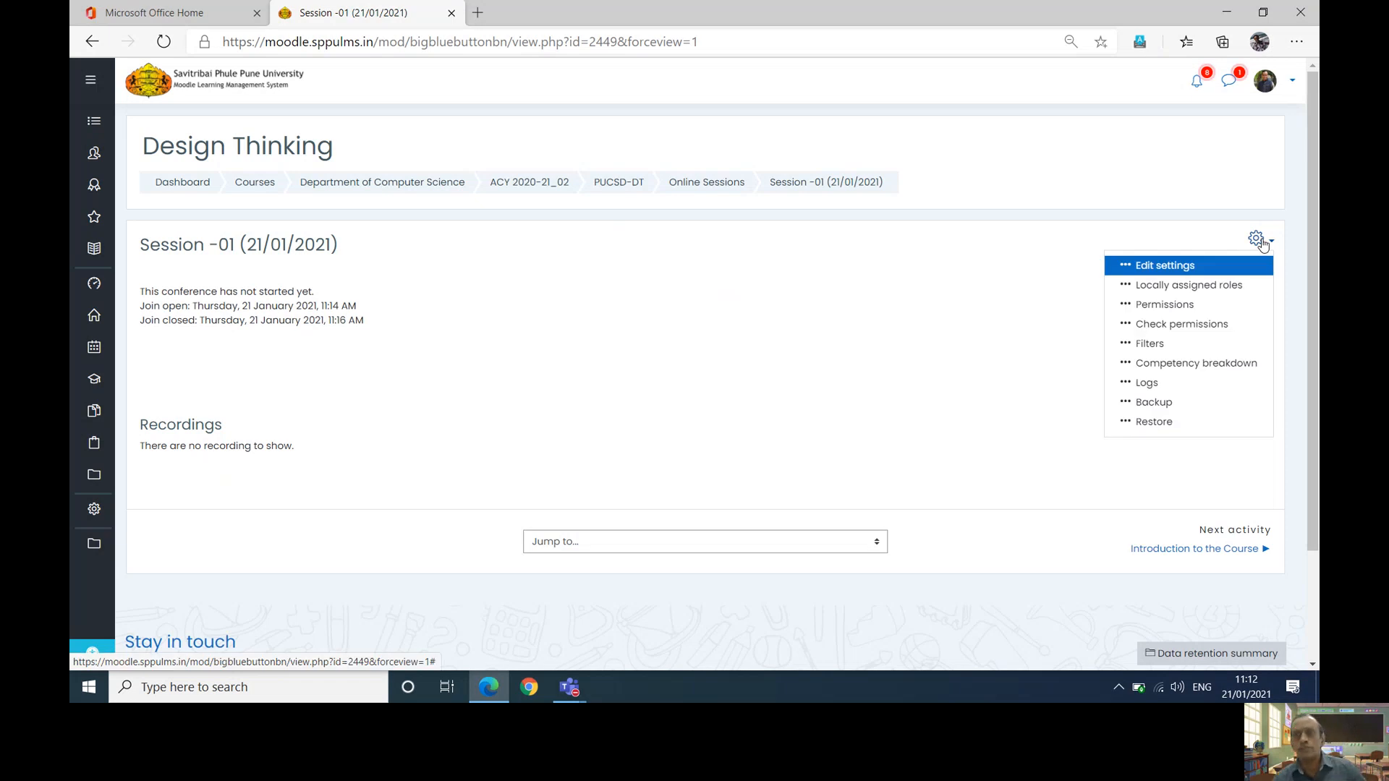
{"action": "left_click", "coordinate": [1150, 266]}
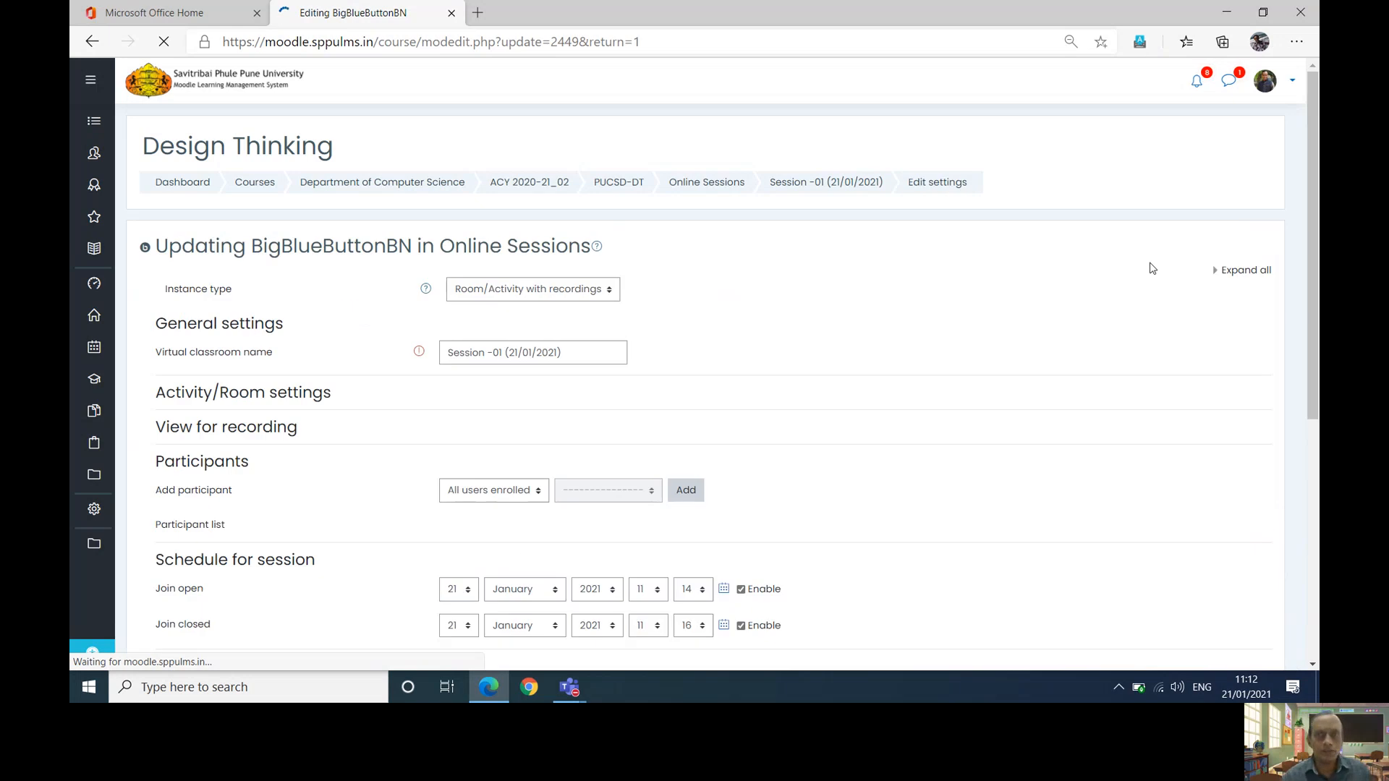
{"action": "scroll", "coordinate": [1152, 268], "scroll_direction": "down", "scroll_amount": 3}
{"action": "scroll", "coordinate": [1153, 268], "scroll_direction": "down", "scroll_amount": 5}
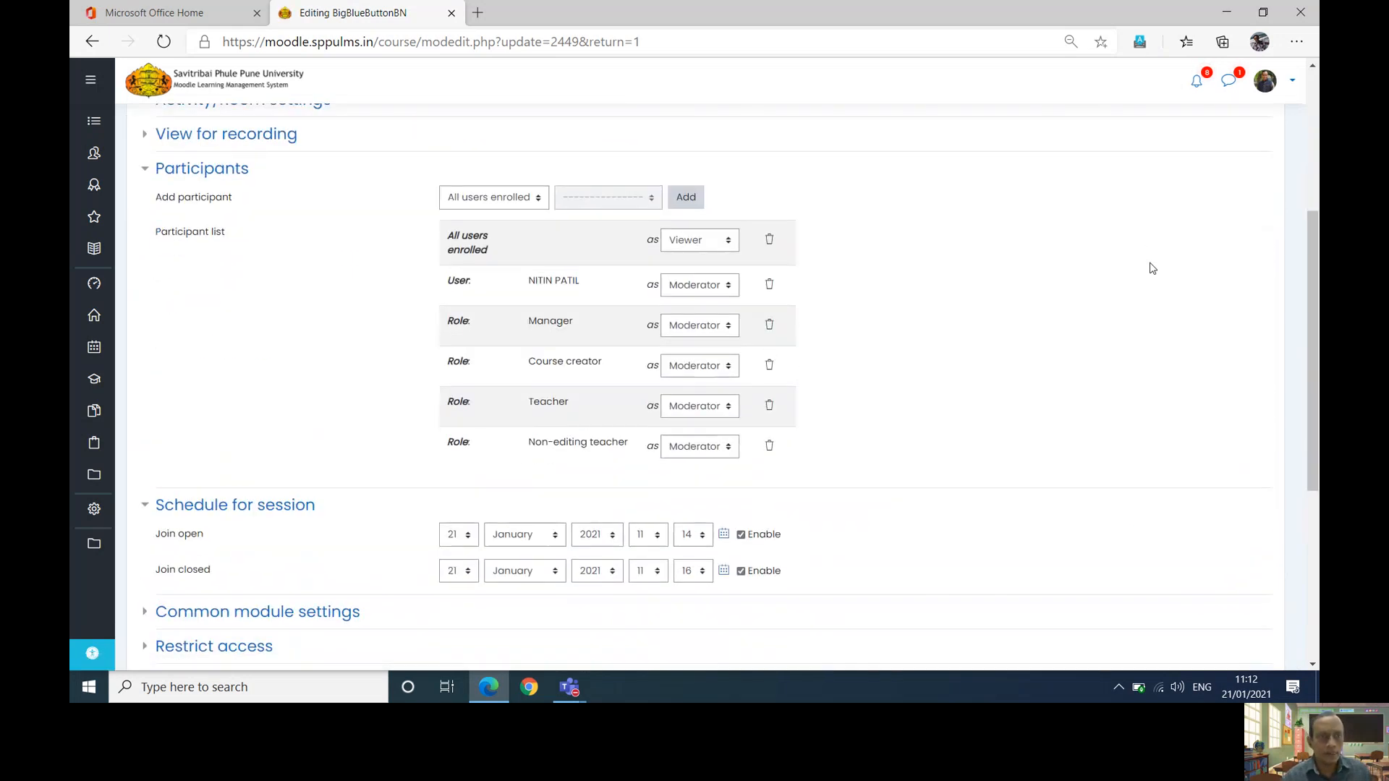
{"action": "scroll", "coordinate": [1153, 269], "scroll_direction": "up", "scroll_amount": 5}
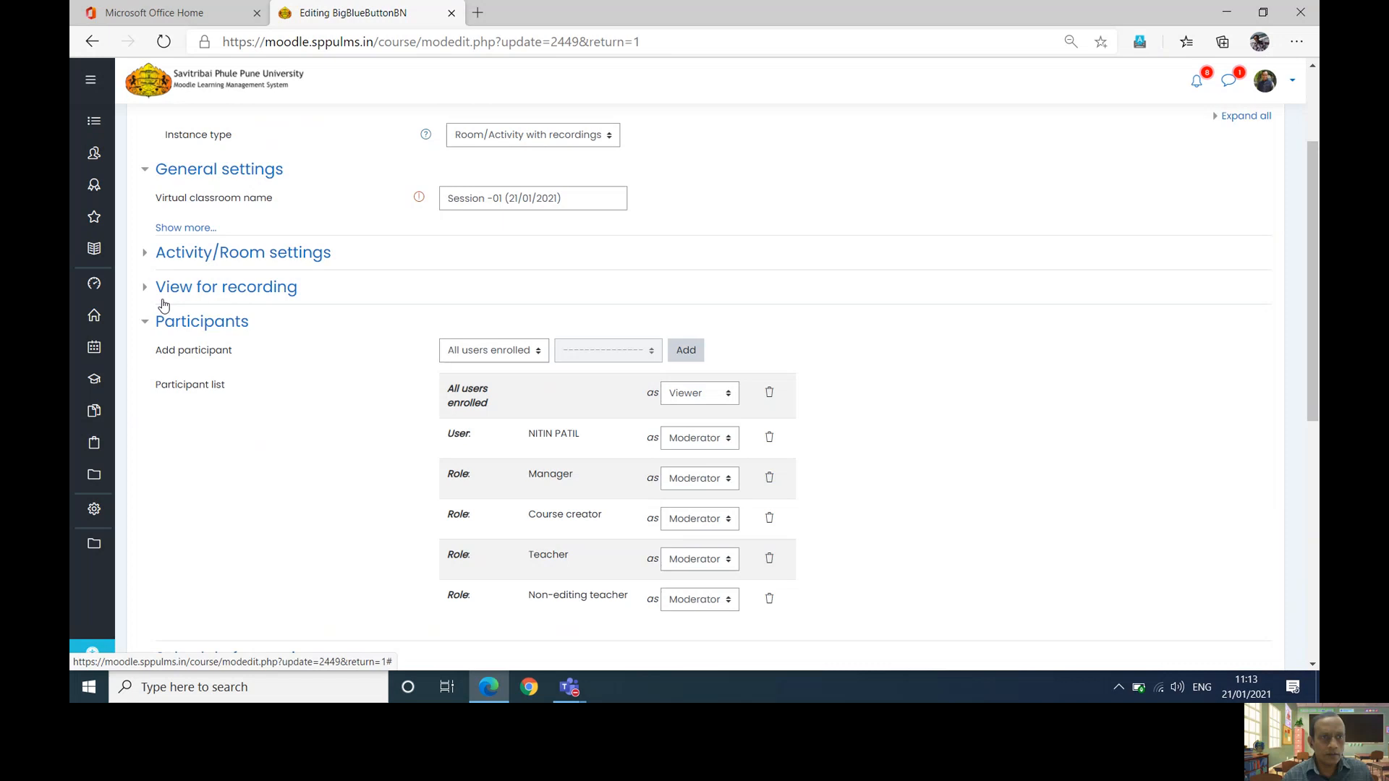
- Enter 'This is my first session' as the welcome message under Activity/Room settings
{"action": "left_click", "coordinate": [145, 255]}
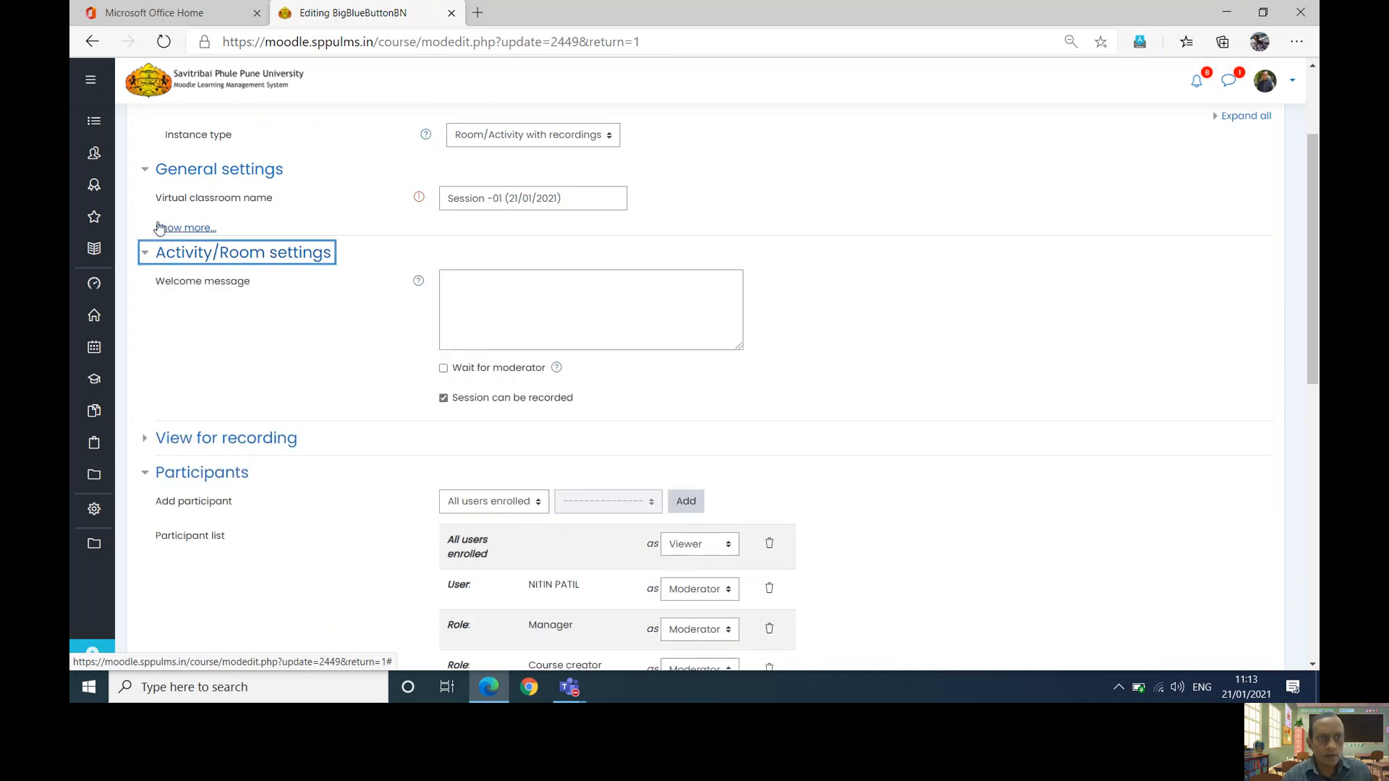
{"action": "left_click", "coordinate": [166, 228]}
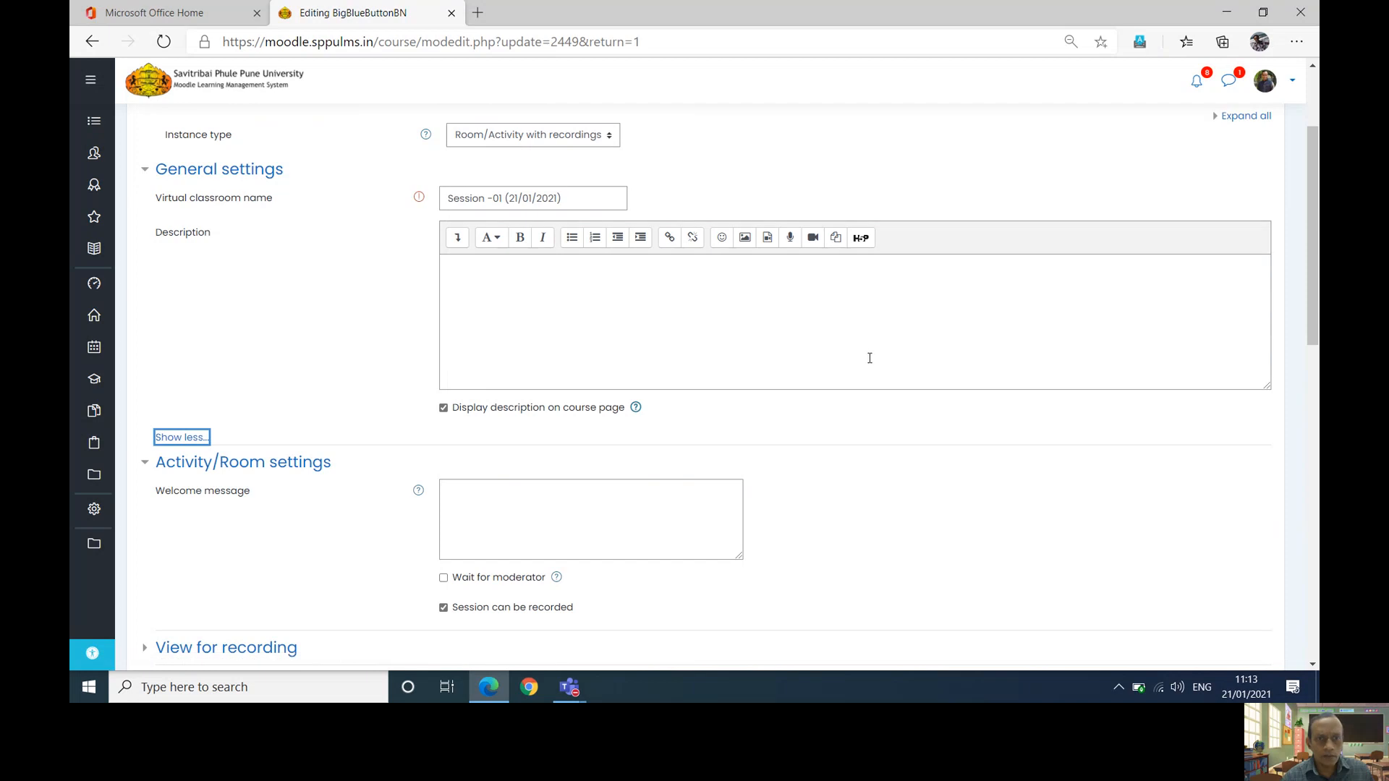
{"action": "left_click", "coordinate": [509, 503]}
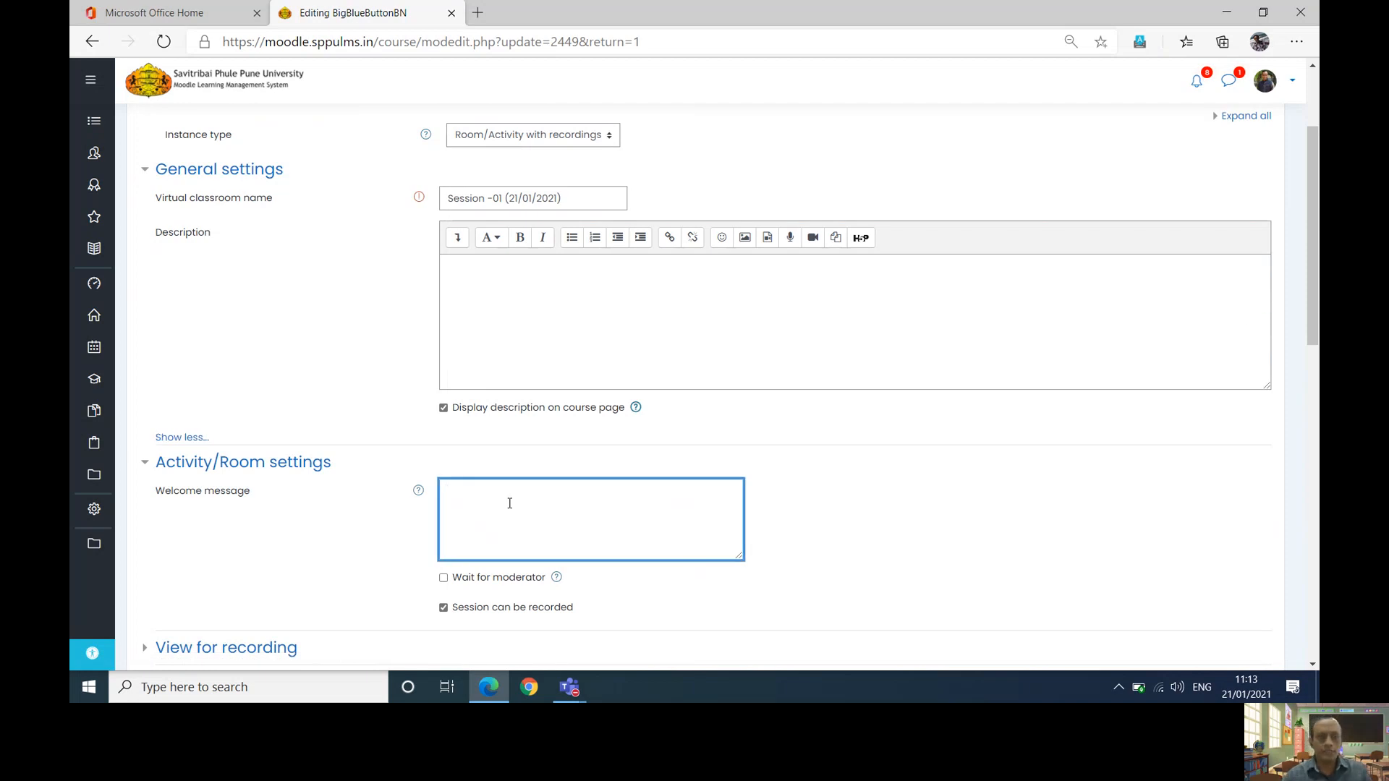
{"action": "type", "text": "This is my first session"}
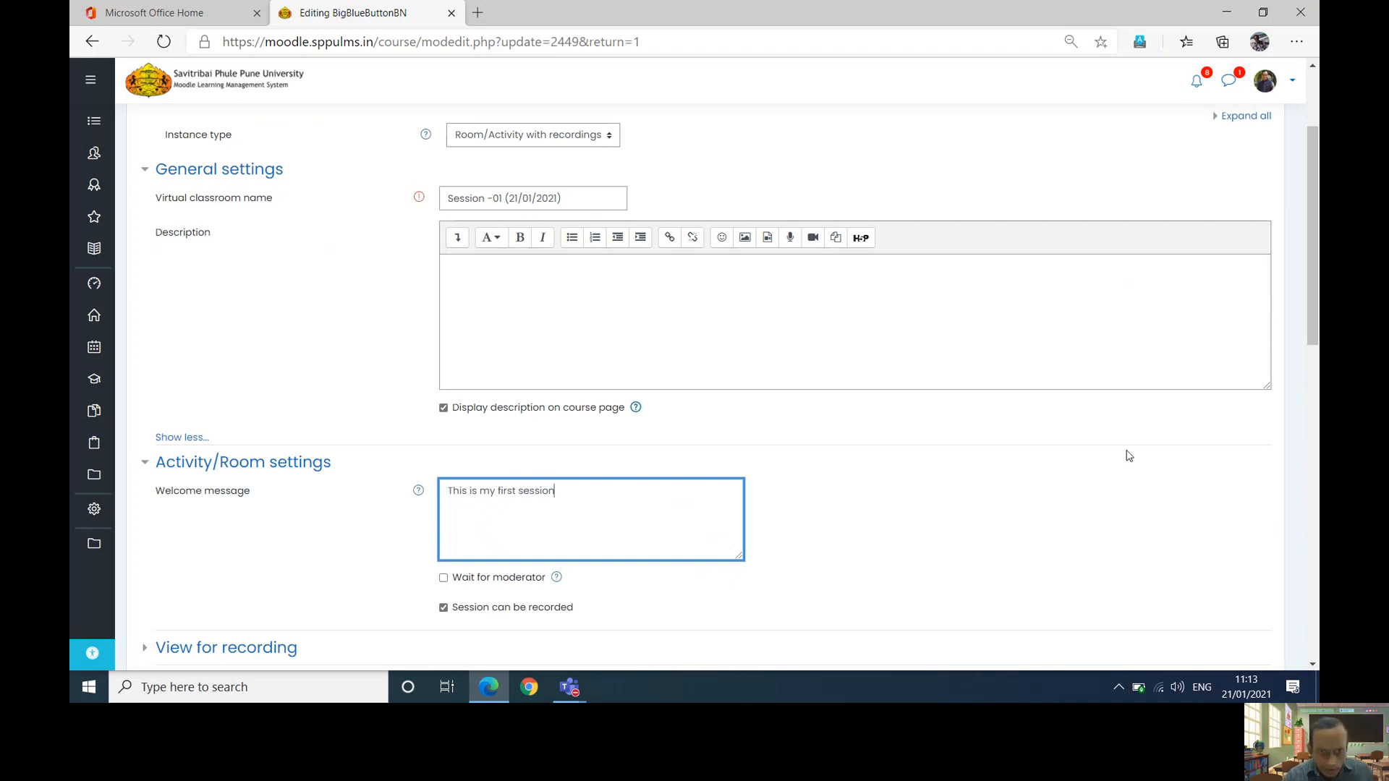
{"action": "left_click_drag", "start_coordinate": [1313, 271], "coordinate": [1316, 432]}
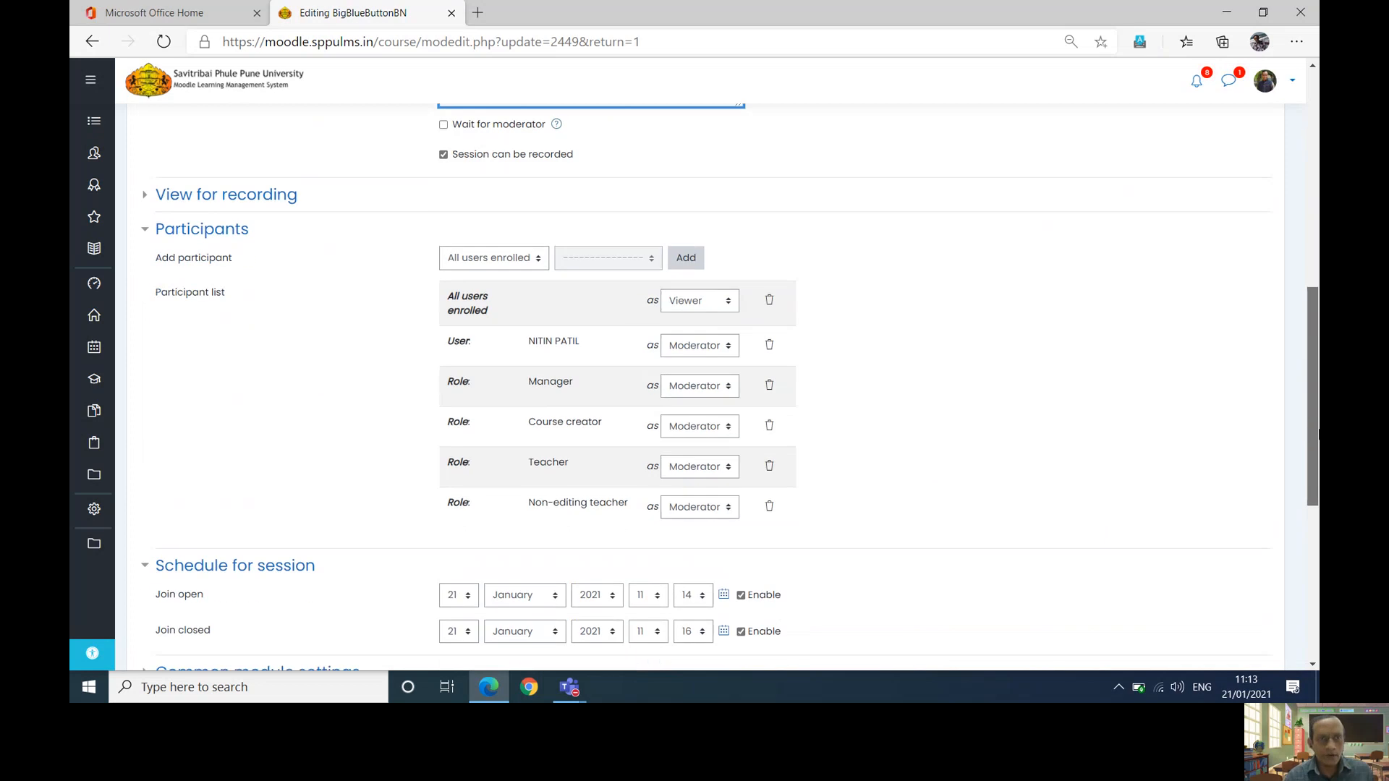
{"action": "left_click", "coordinate": [146, 195]}
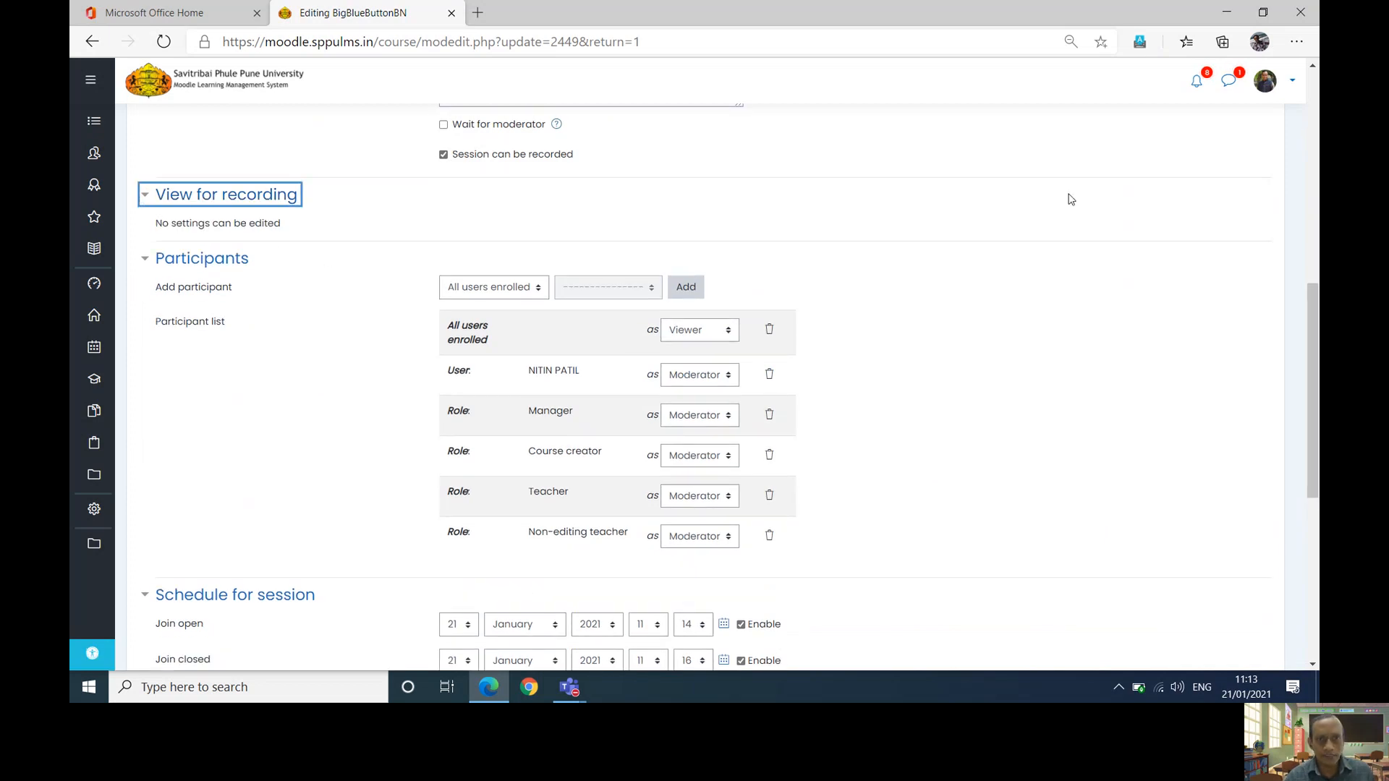
{"action": "left_click_drag", "start_coordinate": [1308, 320], "coordinate": [1316, 401]}
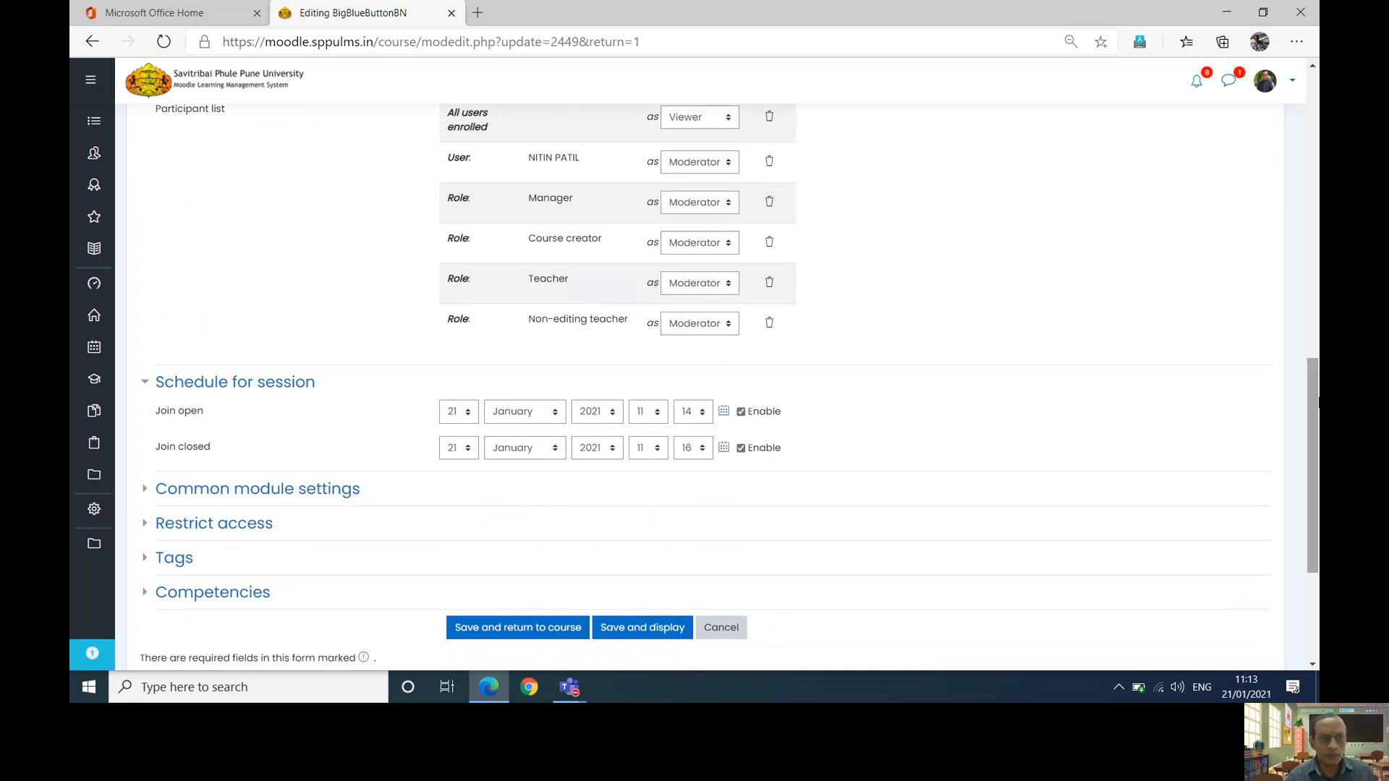
{"action": "scroll", "coordinate": [803, 424], "scroll_direction": "down", "scroll_amount": 3}
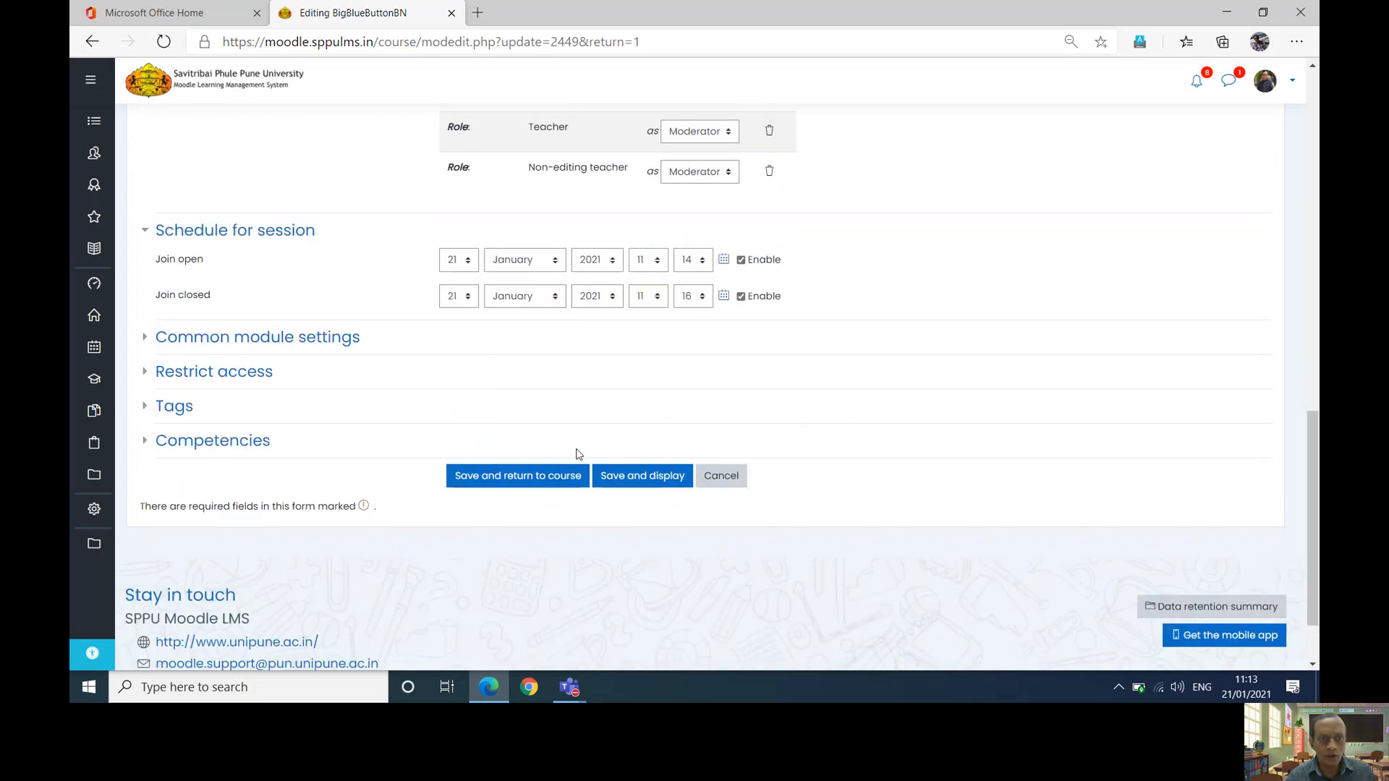
- Save the settings, refresh the page until joining opens, then join Session -01
{"action": "left_click", "coordinate": [621, 471]}
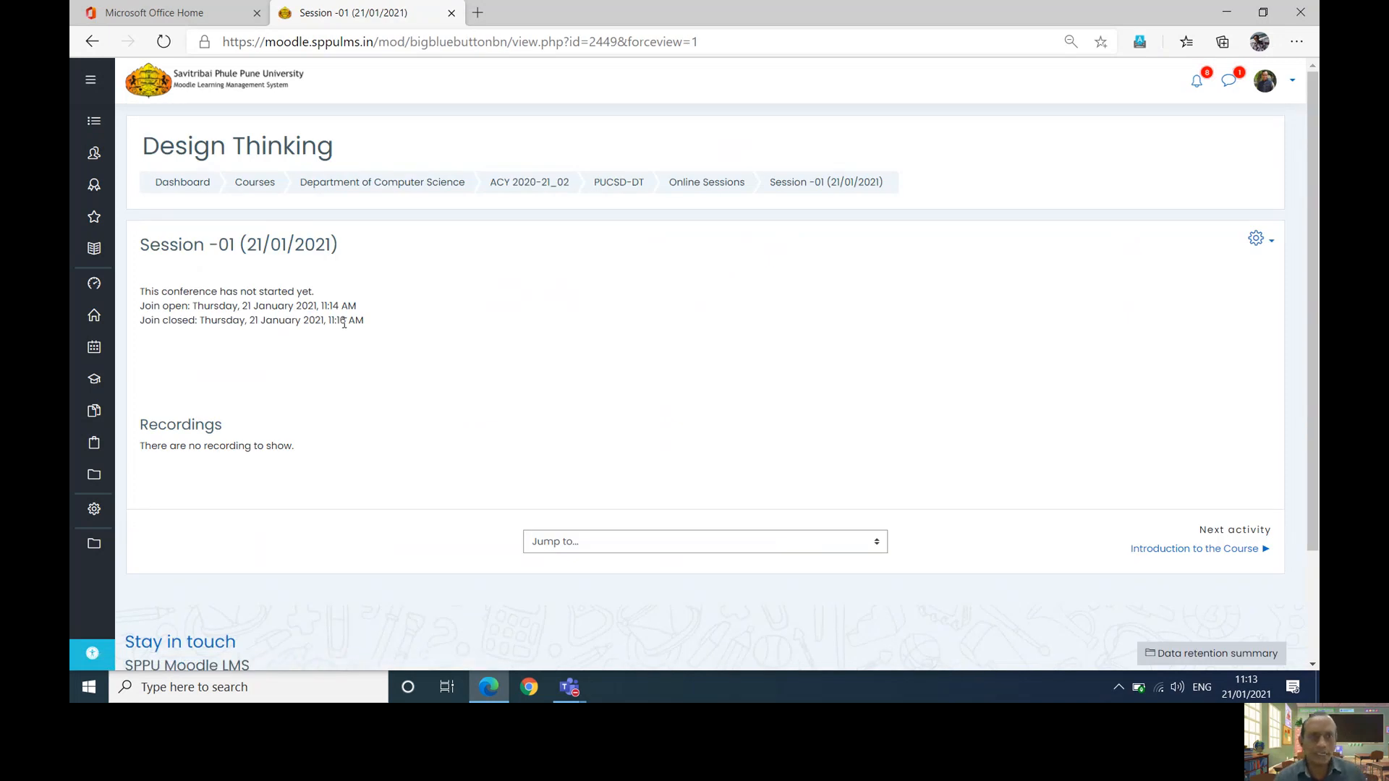
{"action": "left_click", "coordinate": [164, 42]}
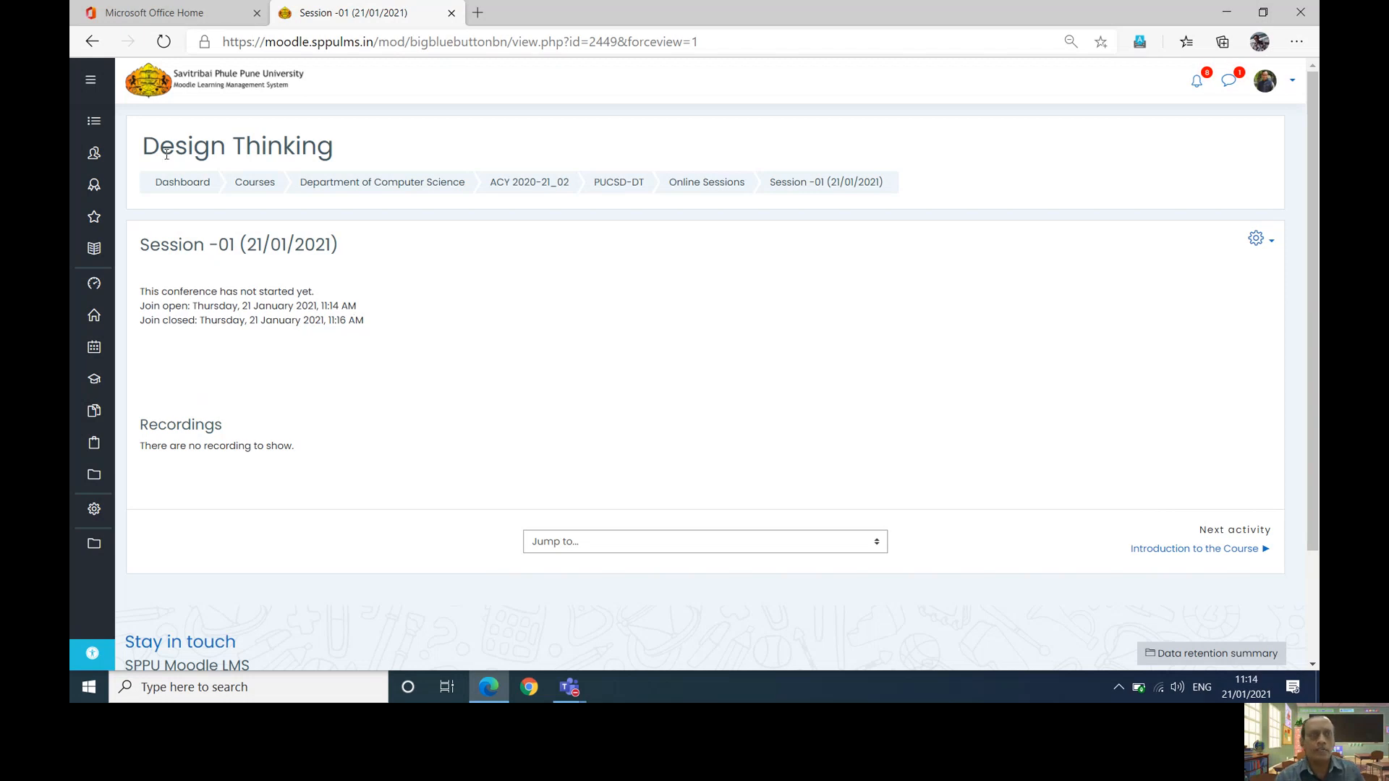
{"action": "left_click", "coordinate": [165, 43]}
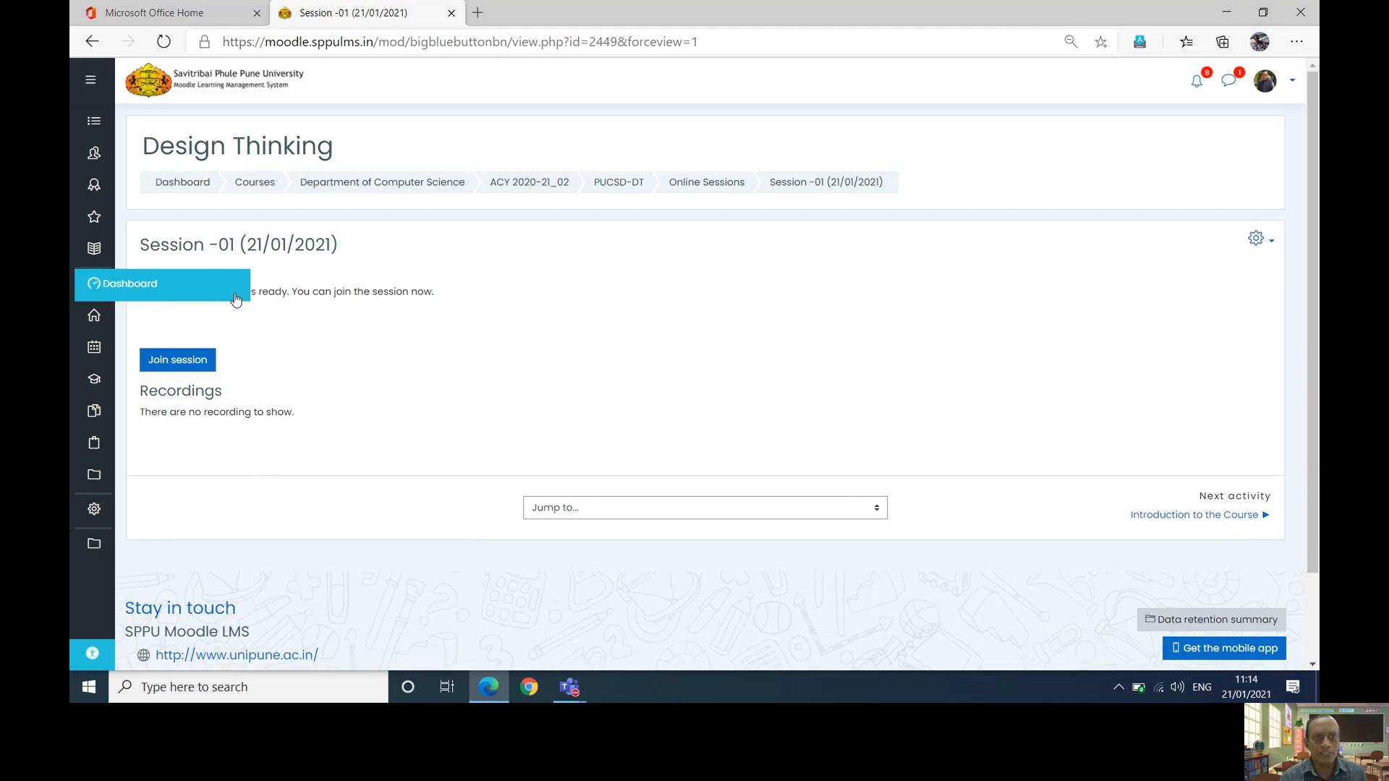
{"action": "left_click", "coordinate": [193, 369]}
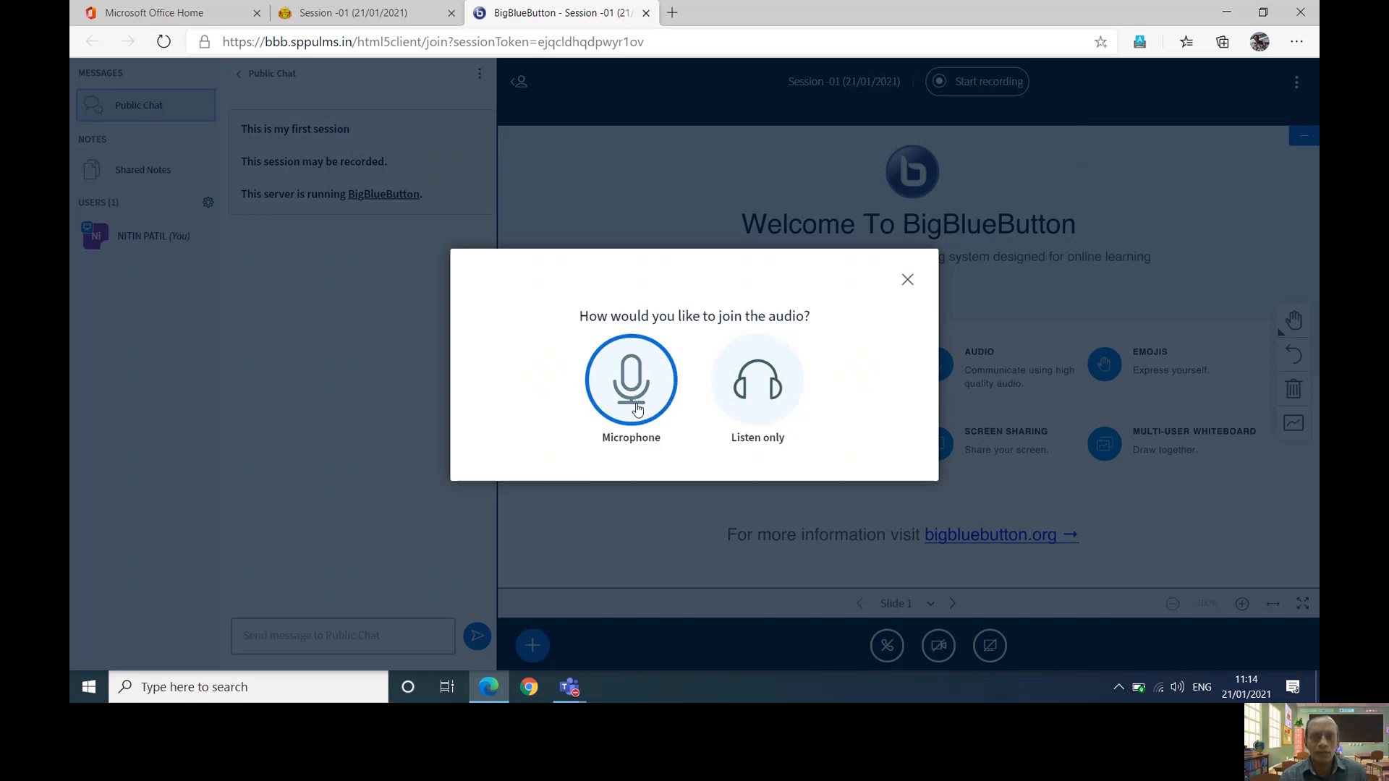
- Join audio by microphone after the echo test, and close the failed webcam setup
{"action": "left_click", "coordinate": [636, 409]}
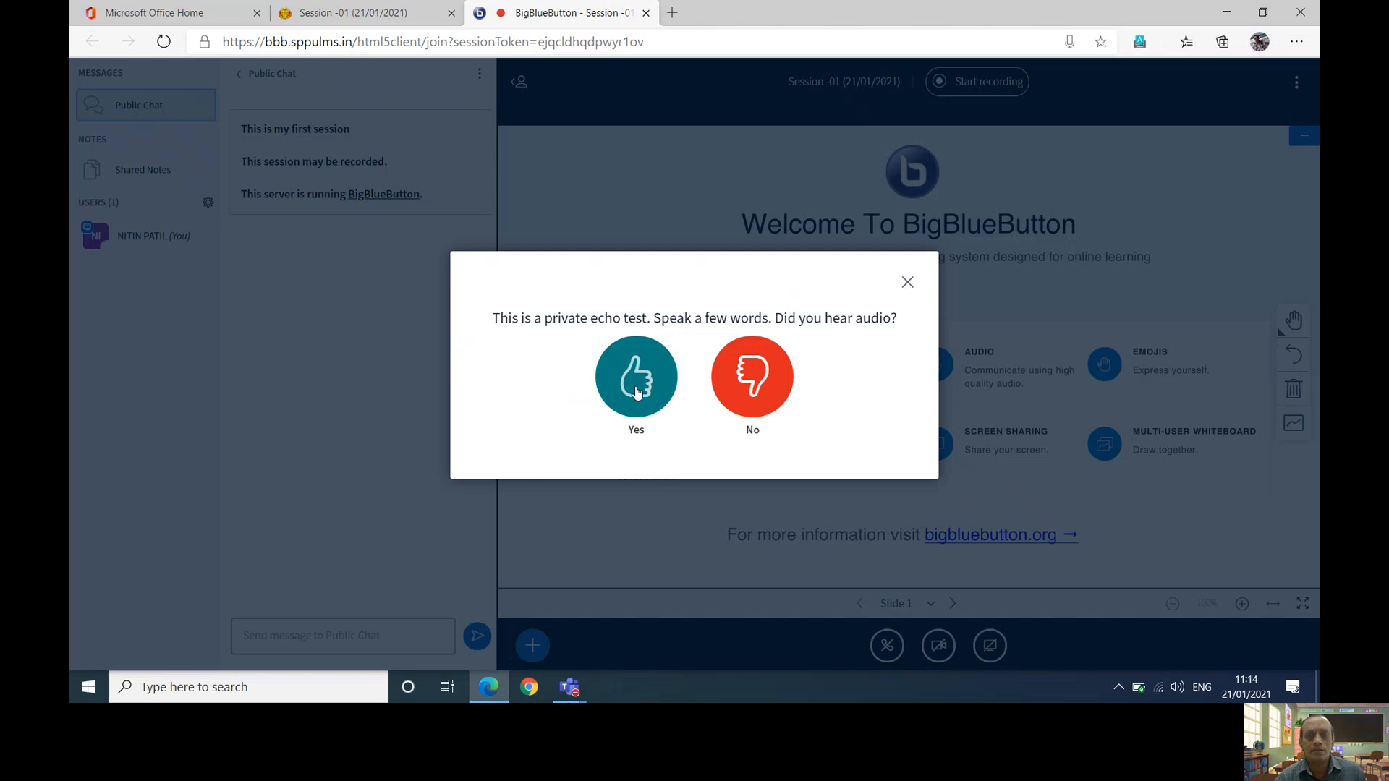
{"action": "left_click", "coordinate": [637, 391]}
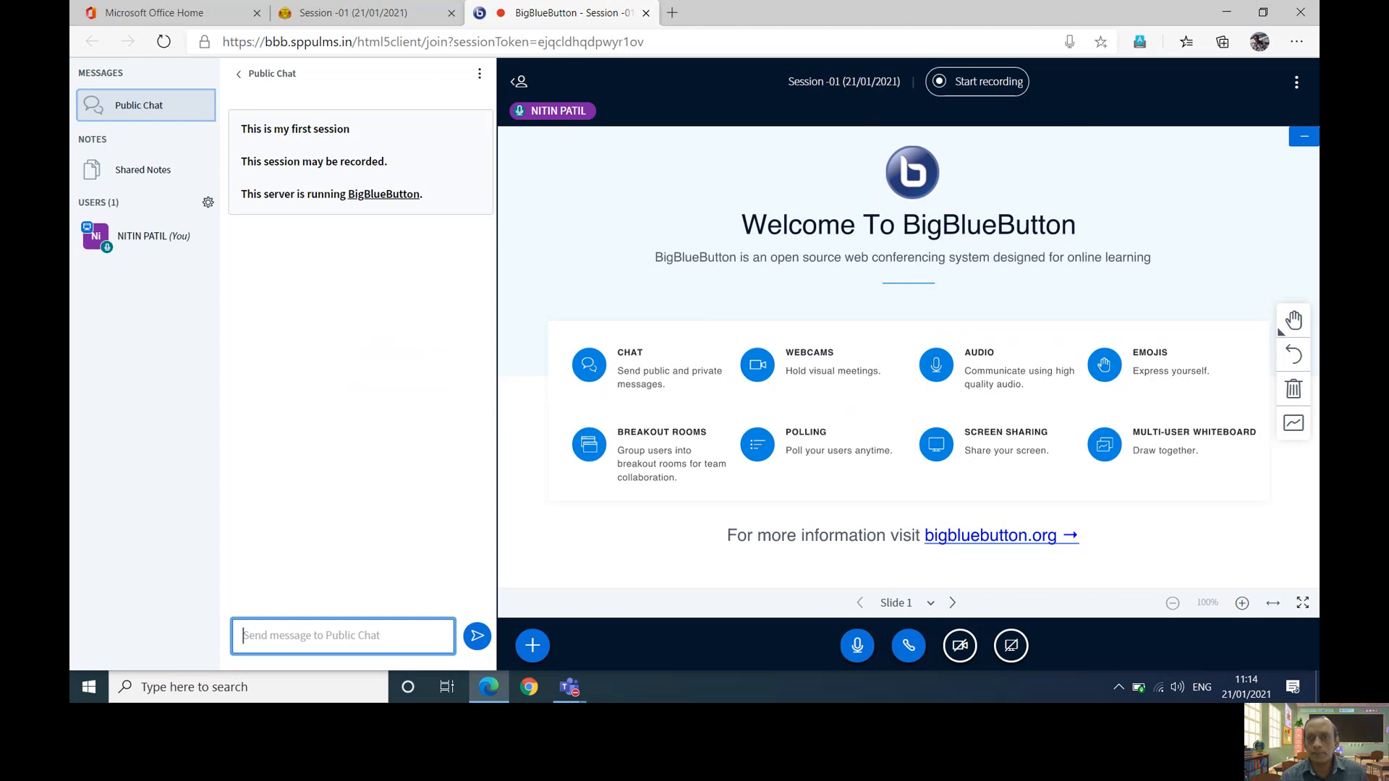
{"action": "left_click", "coordinate": [958, 651]}
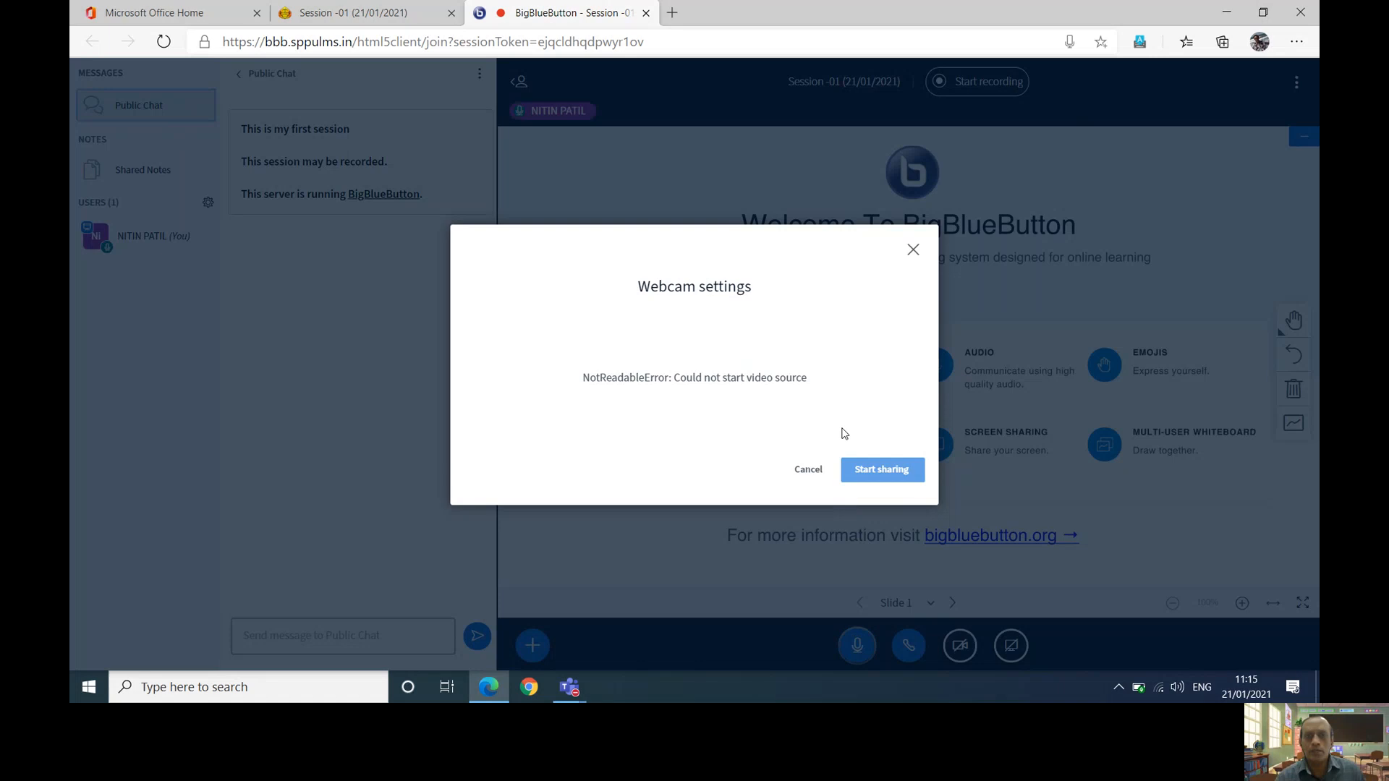
{"action": "left_click", "coordinate": [913, 251]}
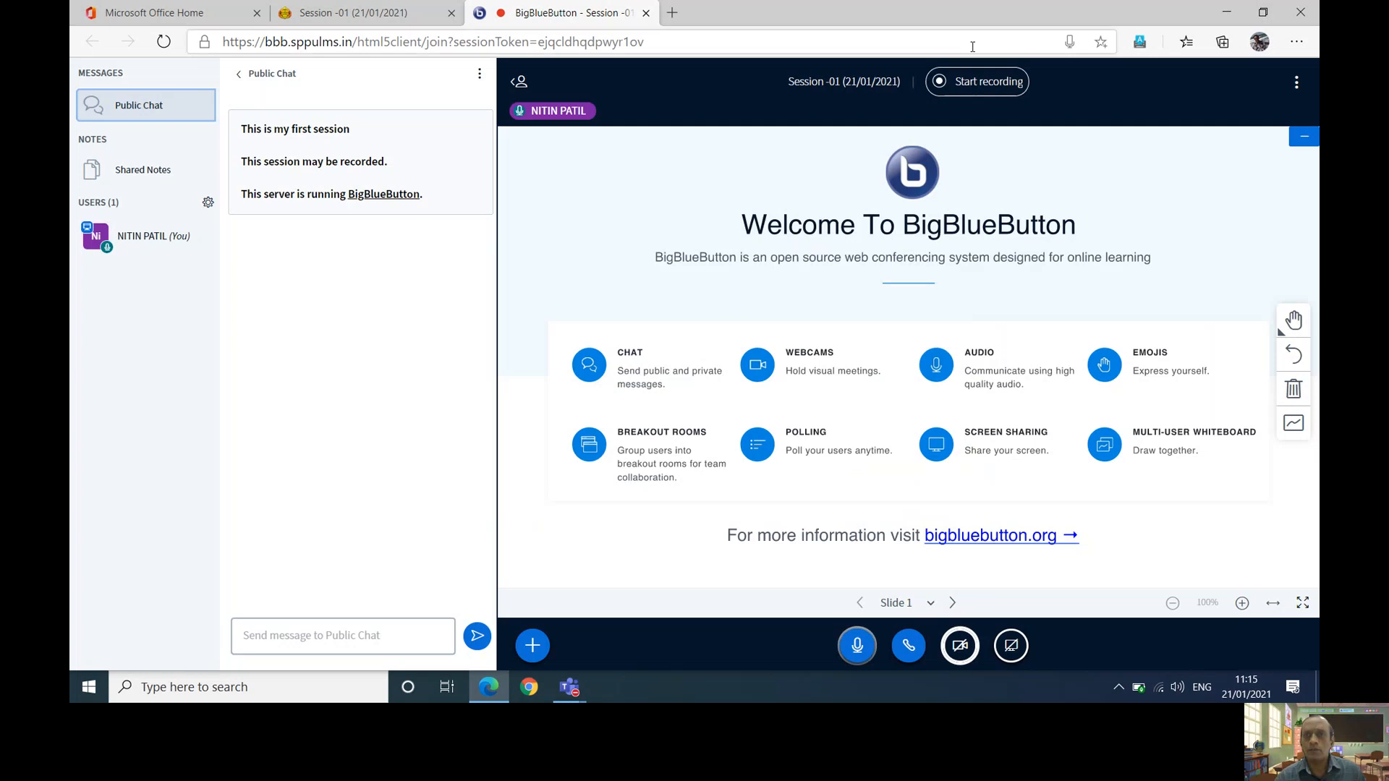
- Start recording, share the entire screen, and switch back to the Moodle session tab
{"action": "left_click", "coordinate": [966, 80]}
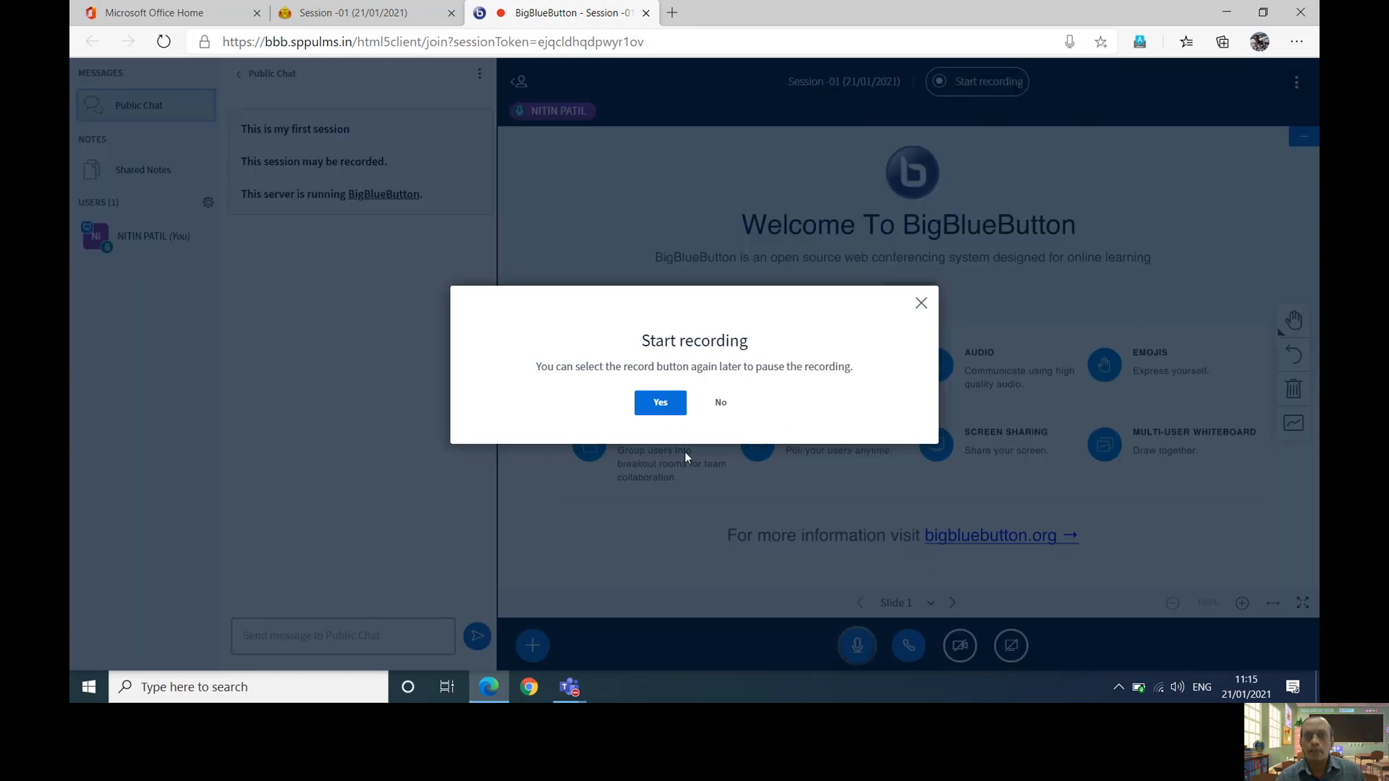
{"action": "left_click", "coordinate": [673, 404]}
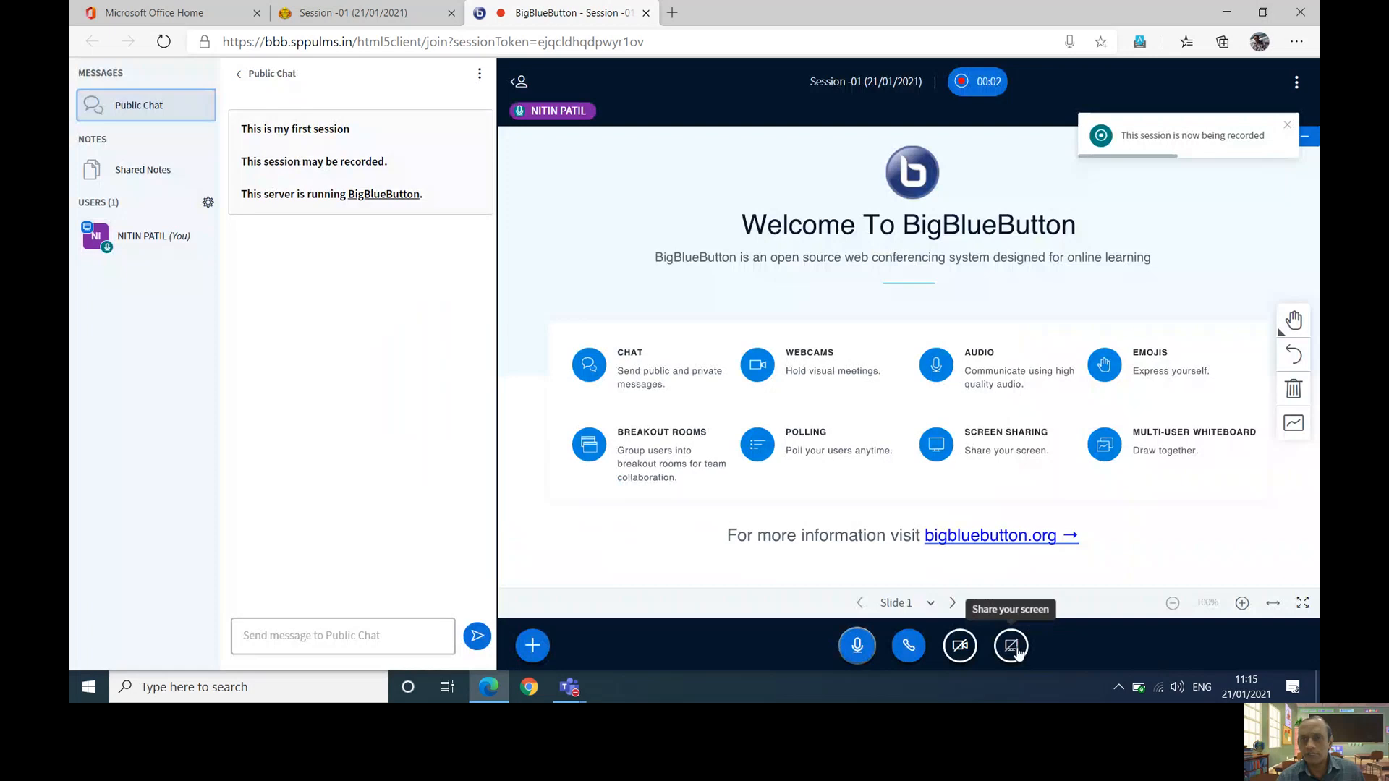
{"action": "left_click", "coordinate": [1012, 646]}
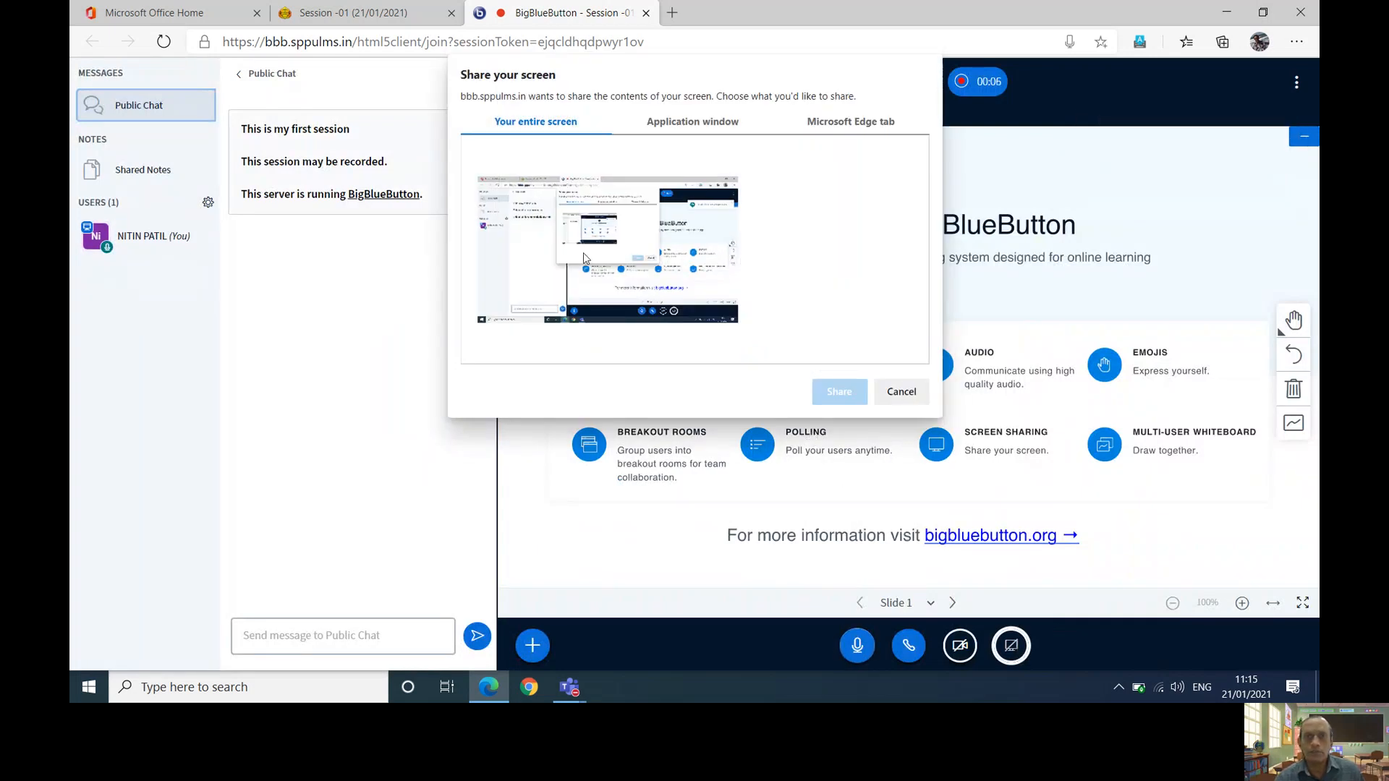
{"action": "left_click", "coordinate": [584, 259]}
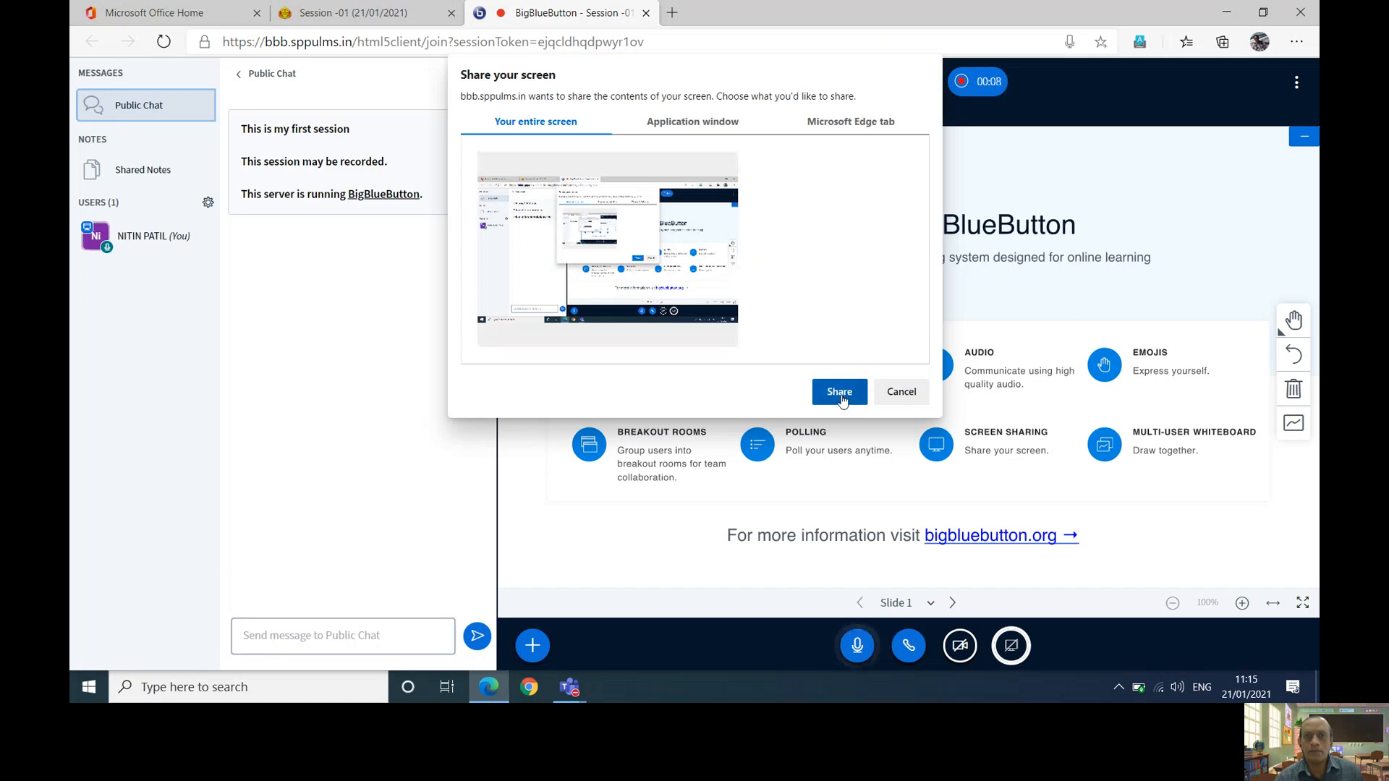
{"action": "left_click", "coordinate": [839, 391]}
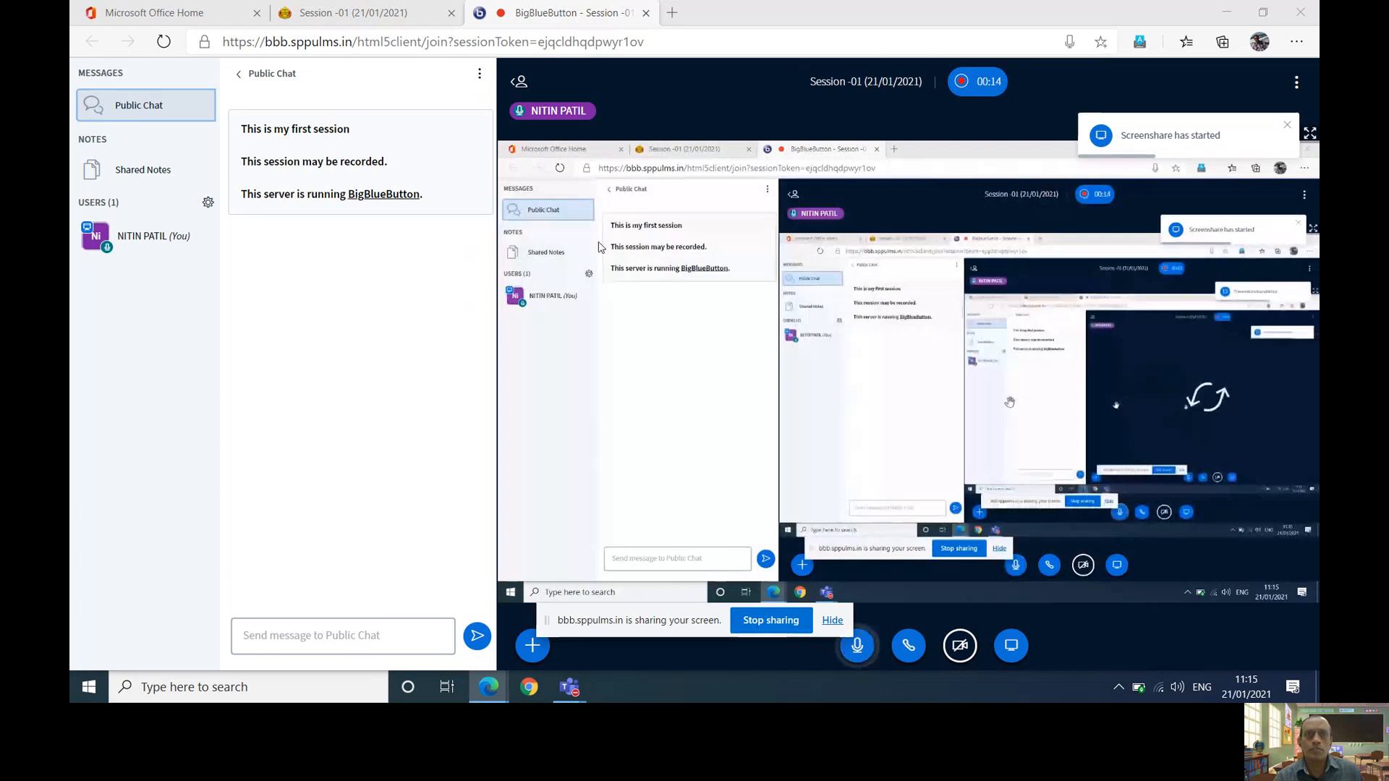
{"action": "left_click", "coordinate": [348, 13]}
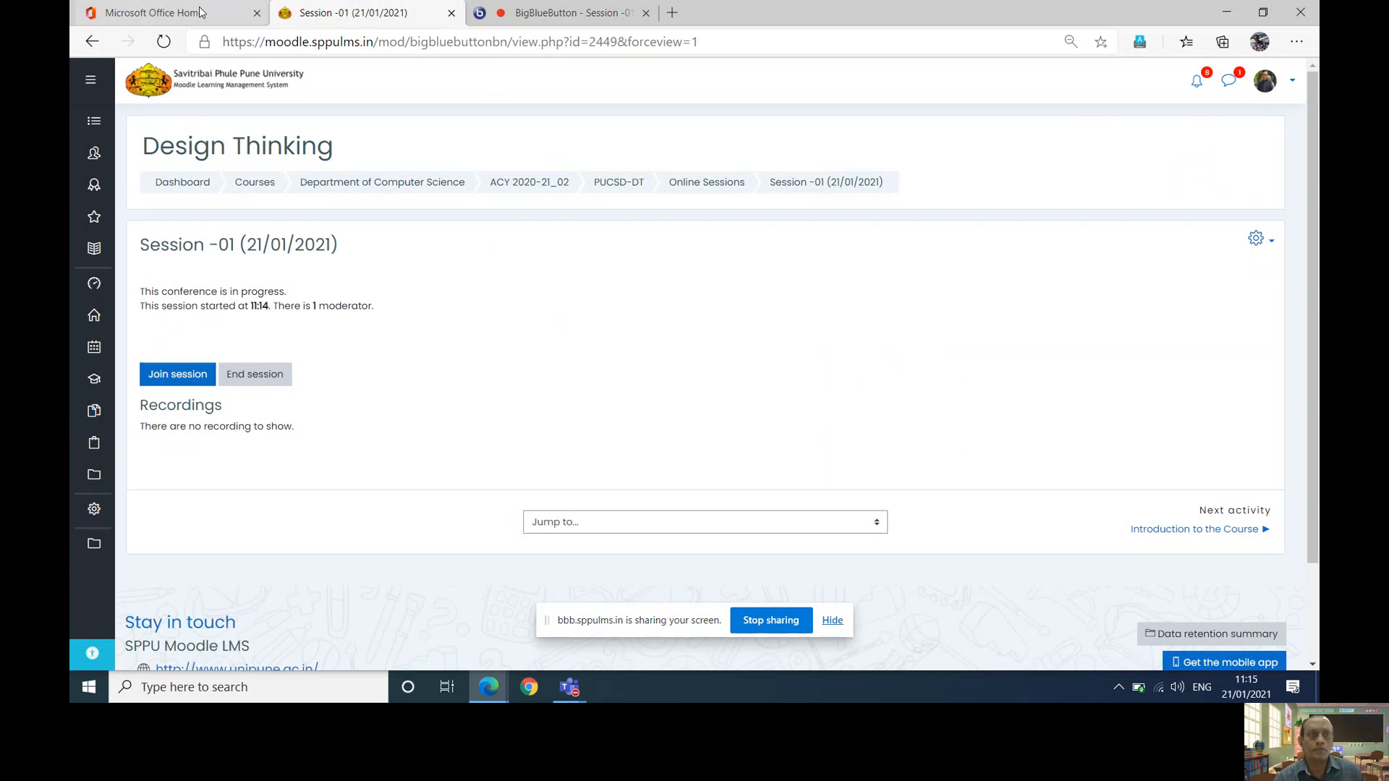
- Open the PUCSD-DT course page, then return to the BigBlueButton tab
{"action": "left_click", "coordinate": [625, 185]}
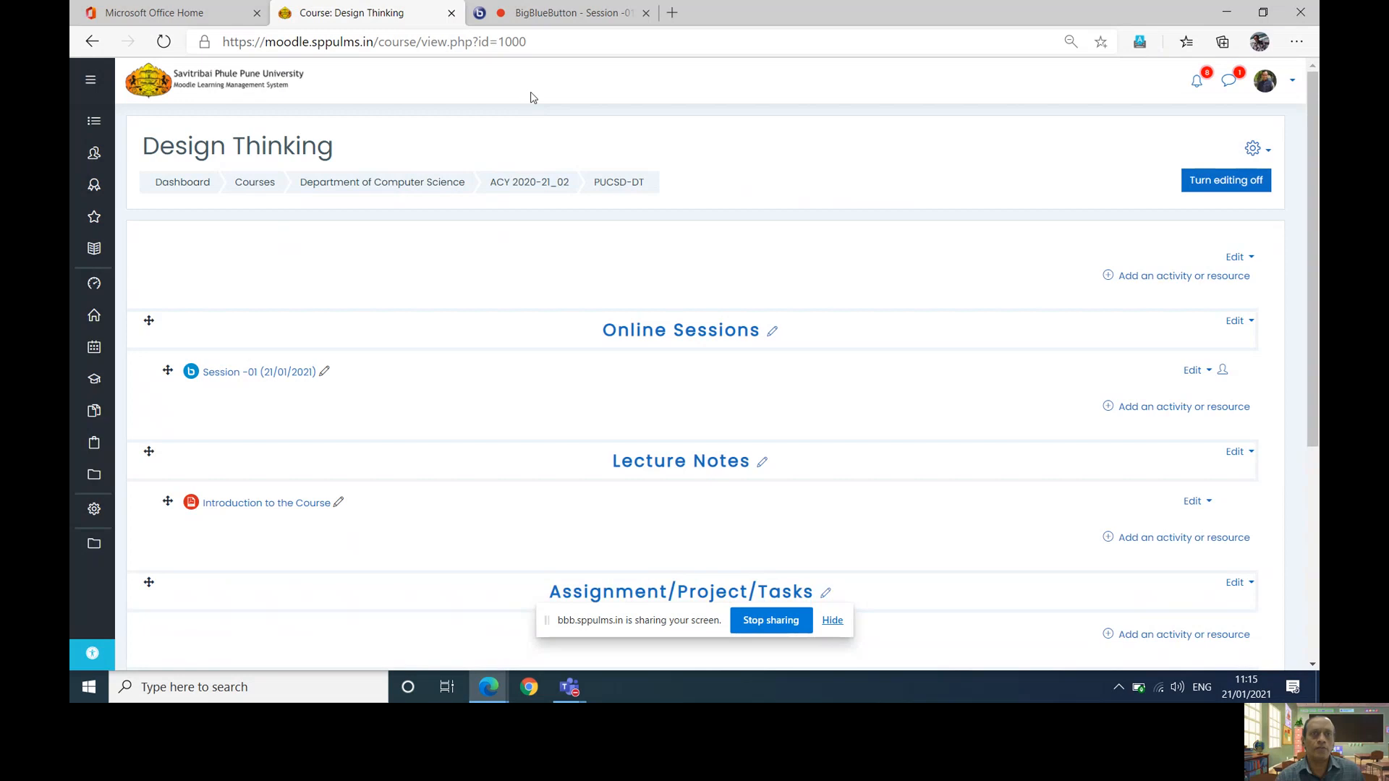
{"action": "left_click", "coordinate": [530, 14]}
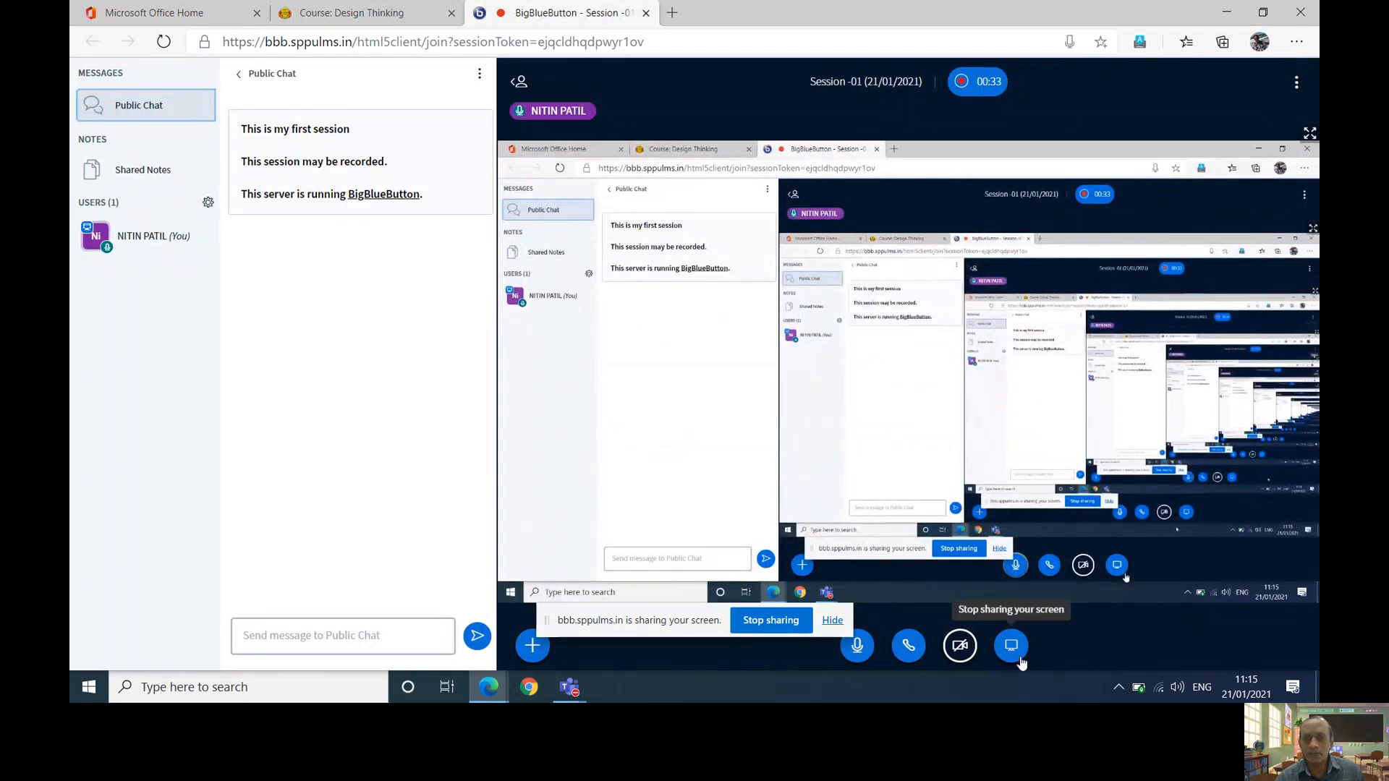
- Pause the Session -01 recording
{"action": "left_click", "coordinate": [526, 651]}
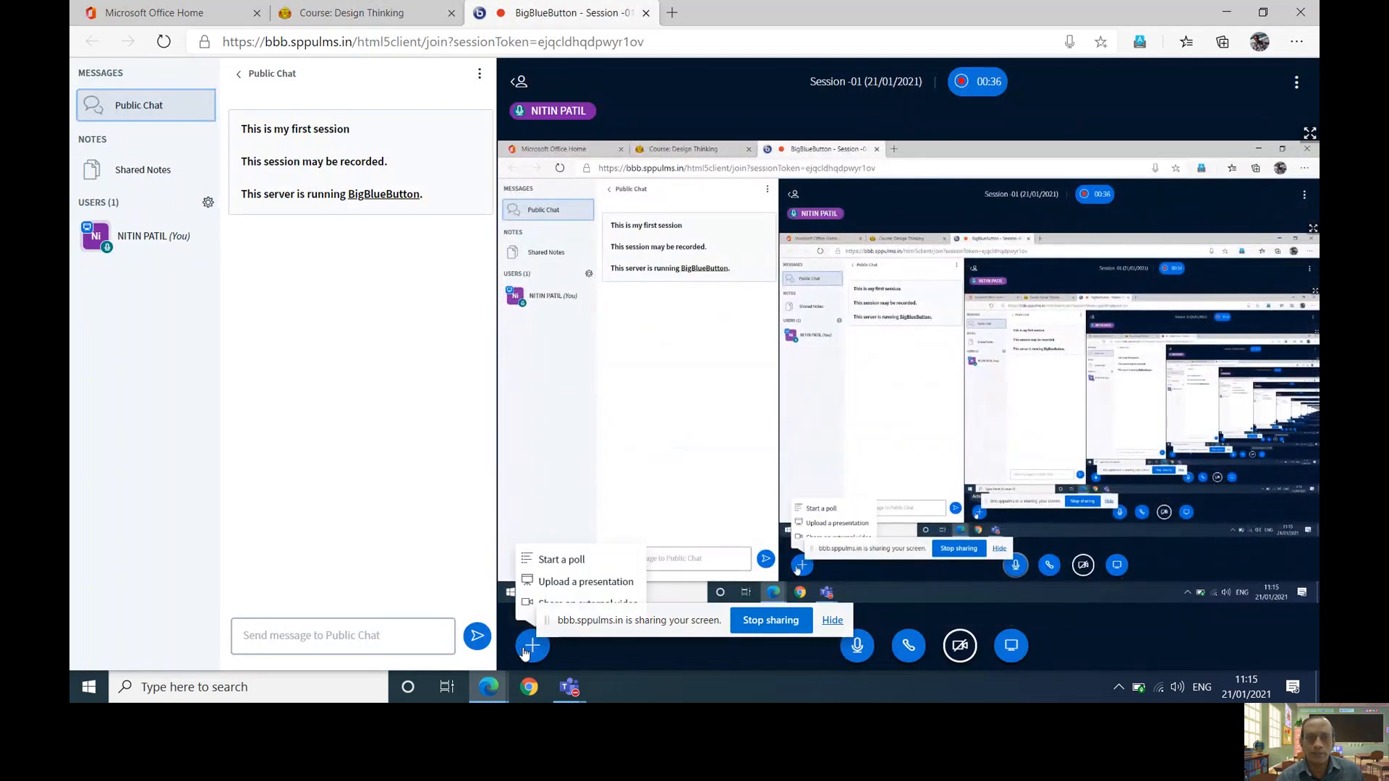
{"action": "left_click", "coordinate": [832, 627]}
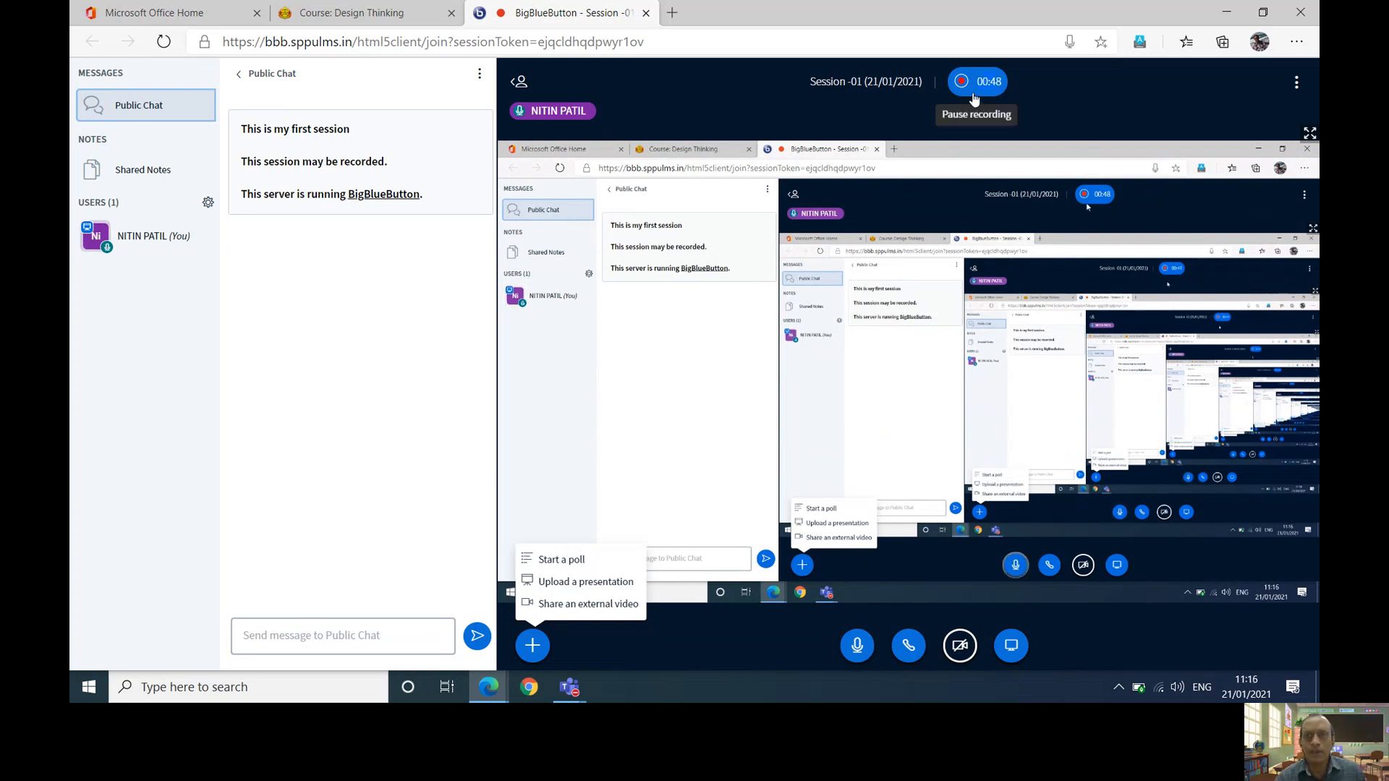
{"action": "left_click", "coordinate": [973, 94]}
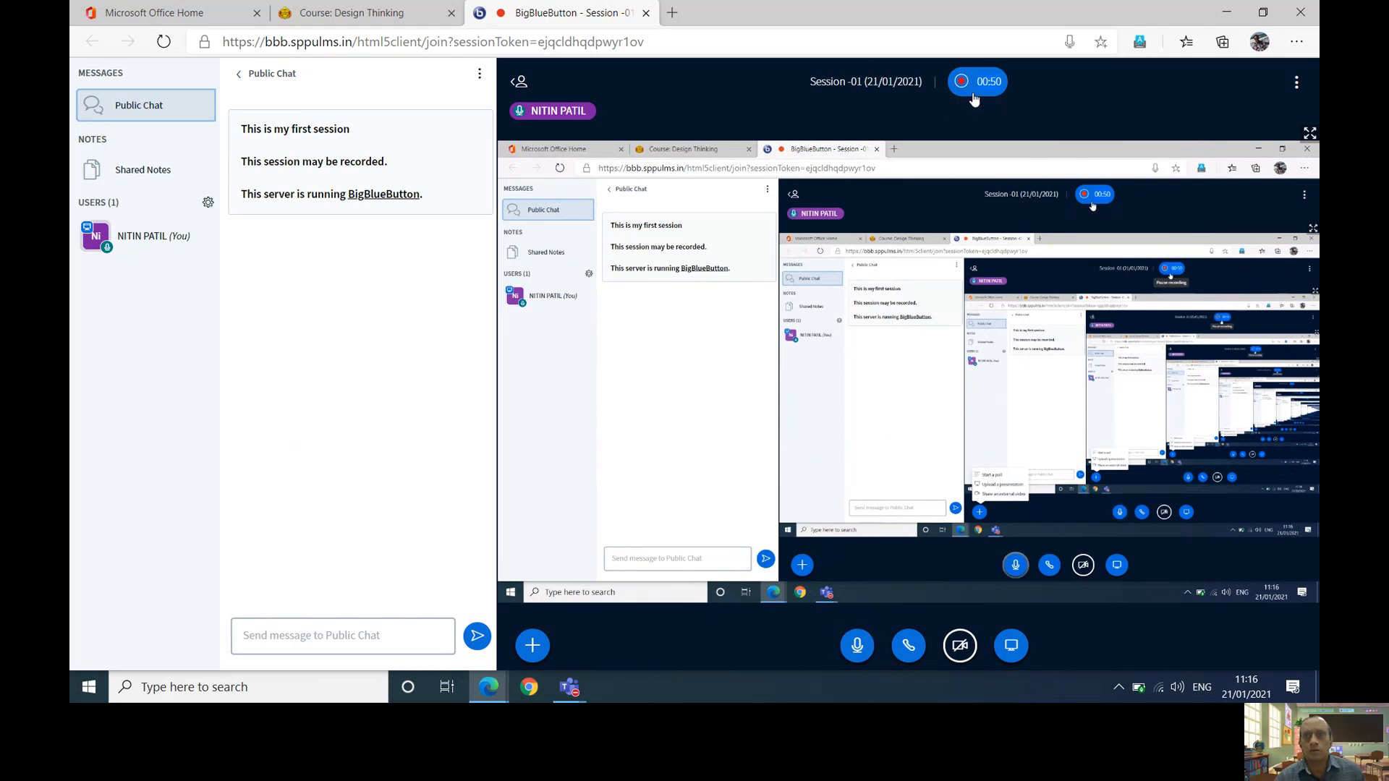
{"action": "left_click", "coordinate": [973, 83]}
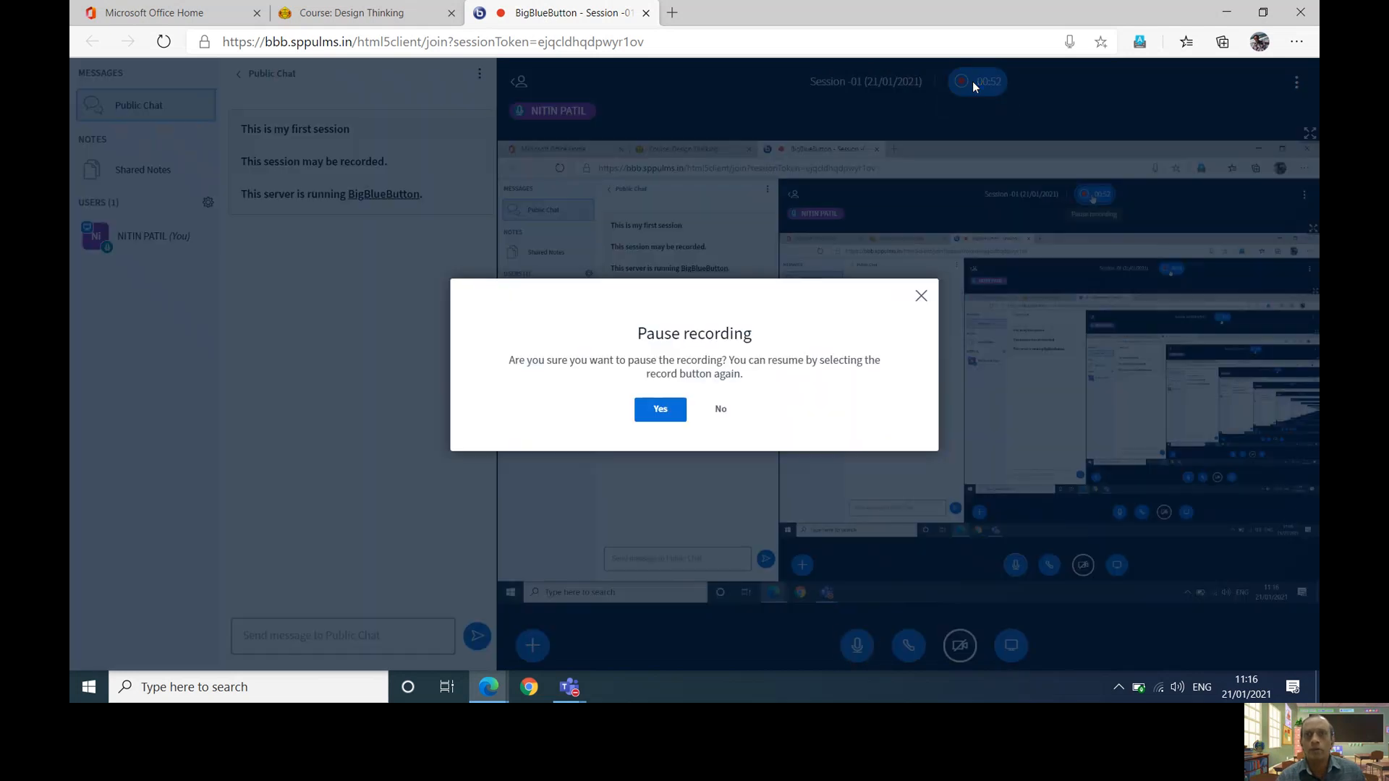
{"action": "left_click", "coordinate": [665, 409]}
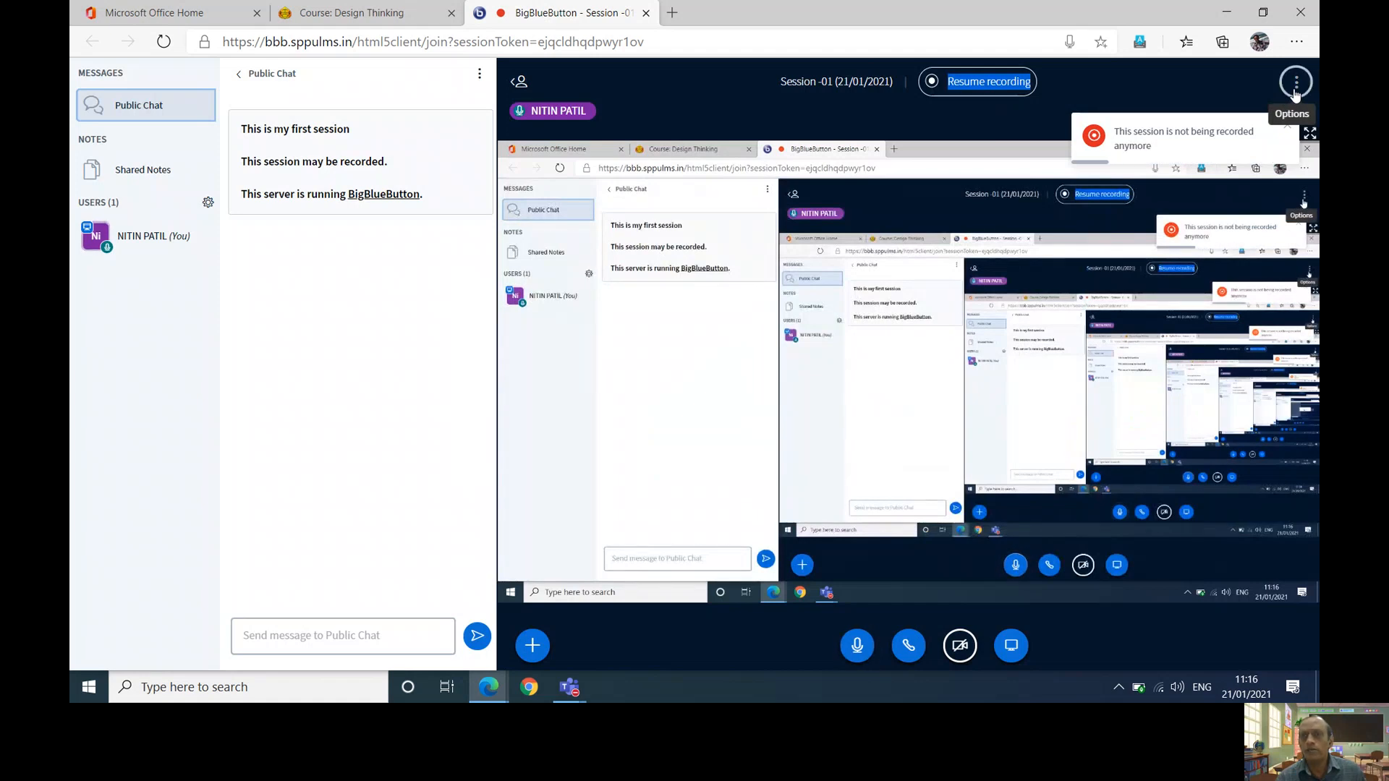
- End the meeting for everyone and return to the Design Thinking course
{"action": "left_click", "coordinate": [1296, 85]}
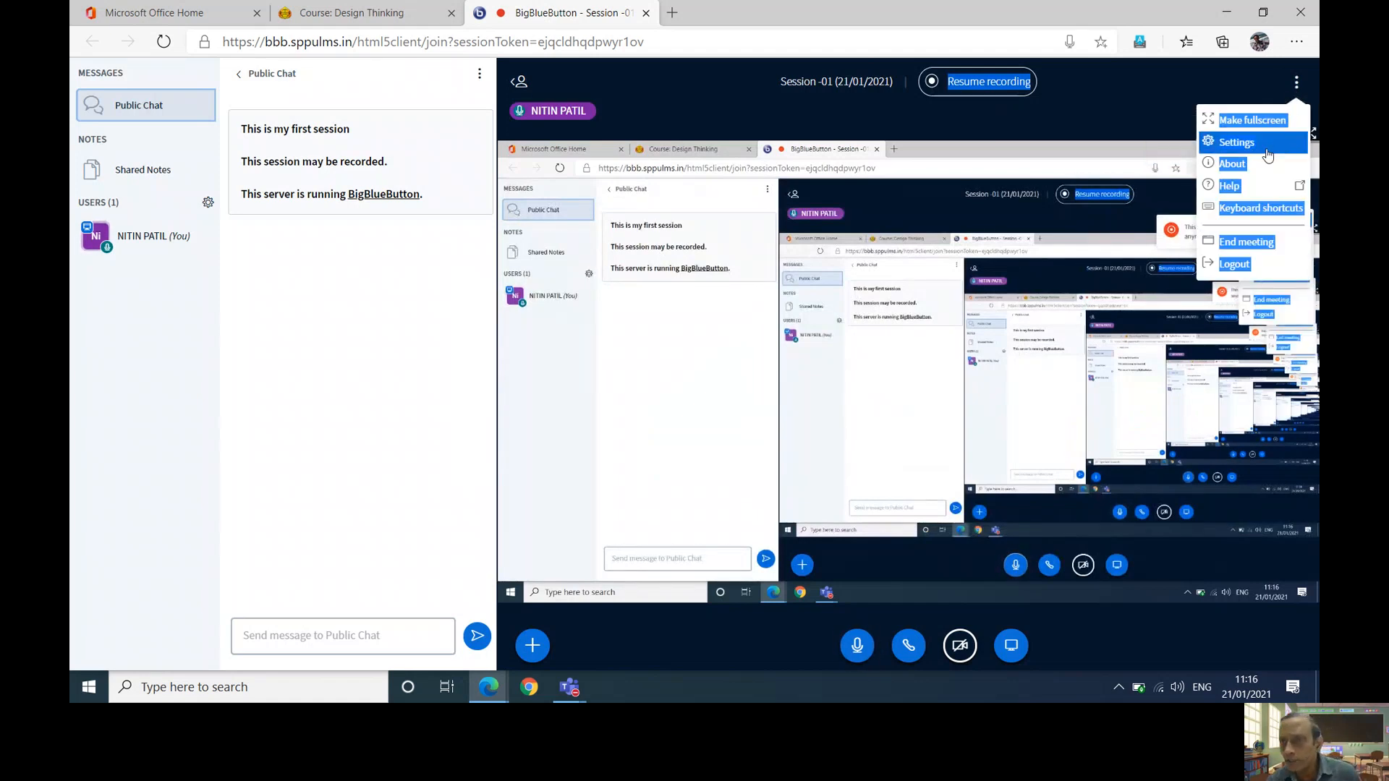
{"action": "left_click", "coordinate": [1239, 246]}
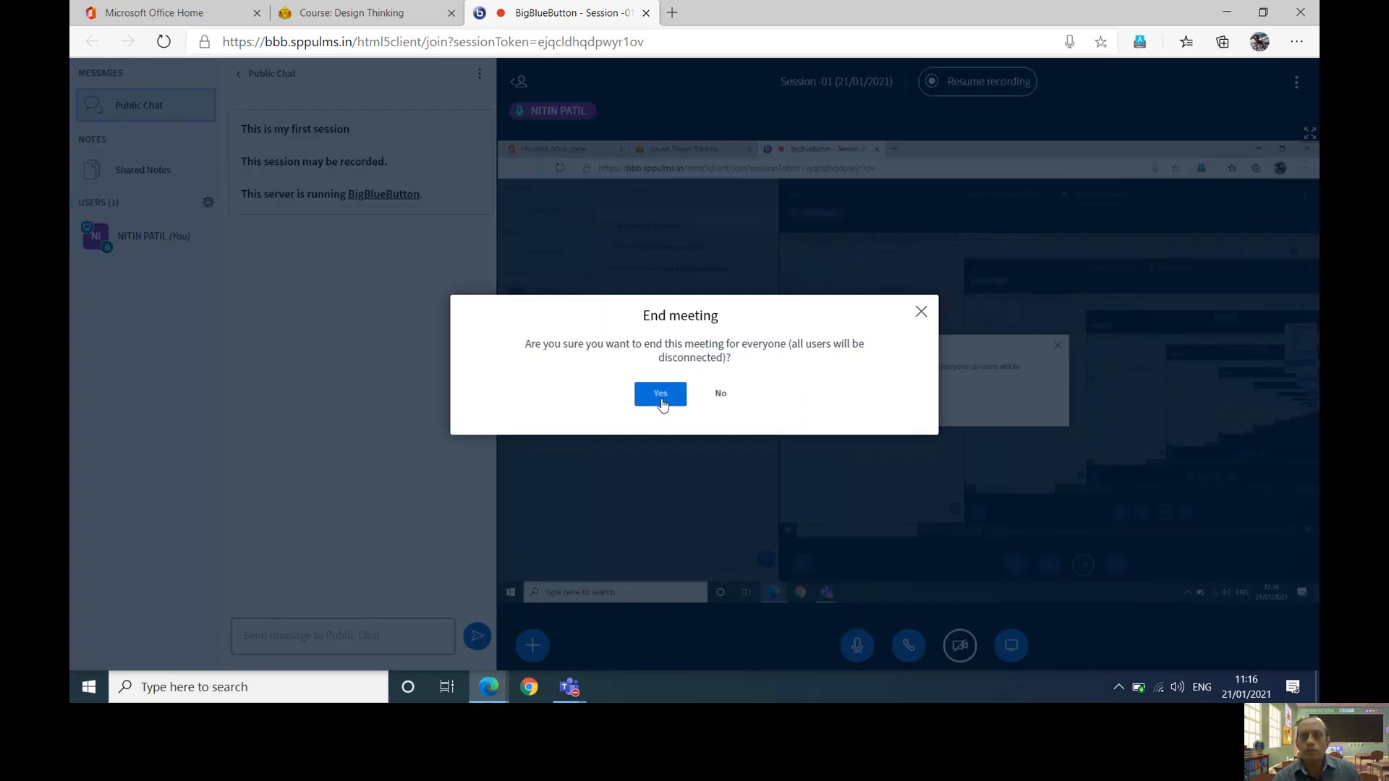
{"action": "left_click", "coordinate": [660, 400]}
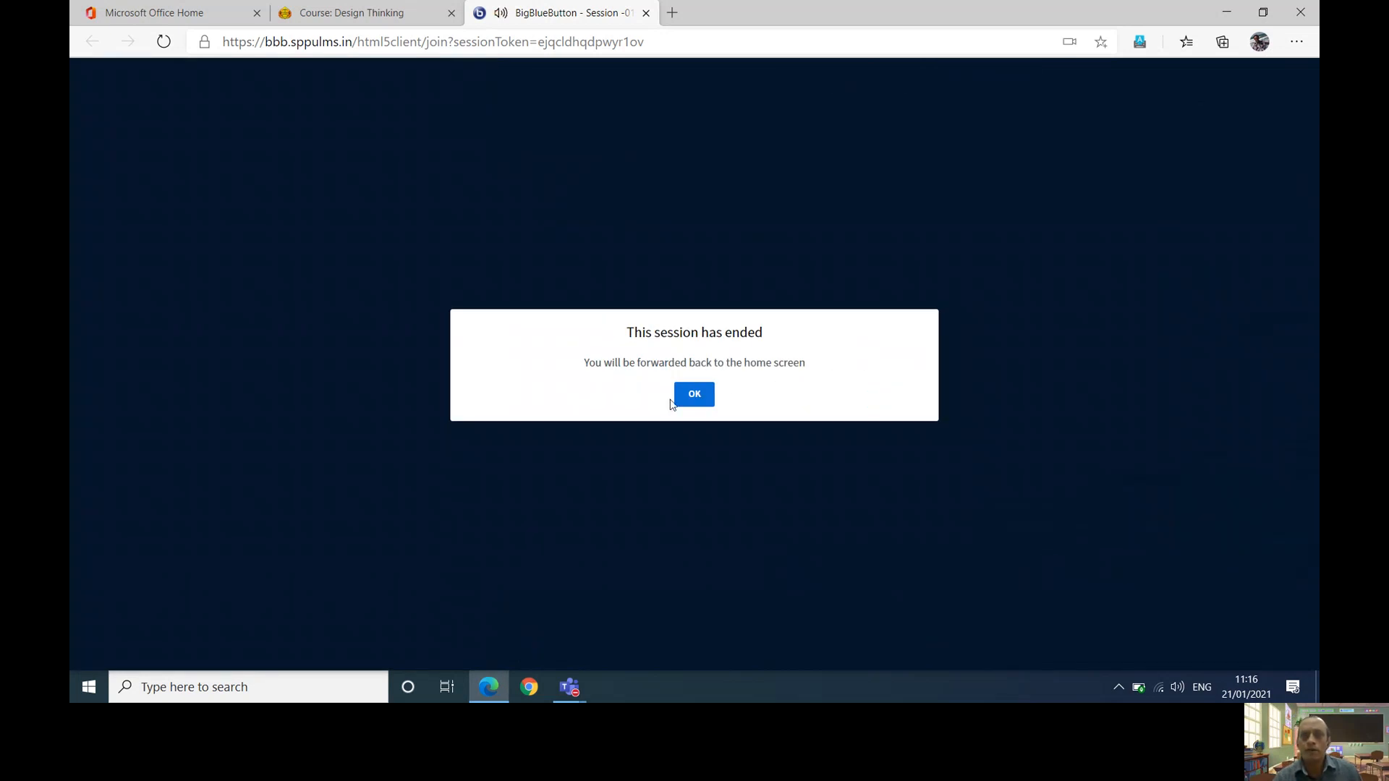
{"action": "left_click", "coordinate": [682, 398]}
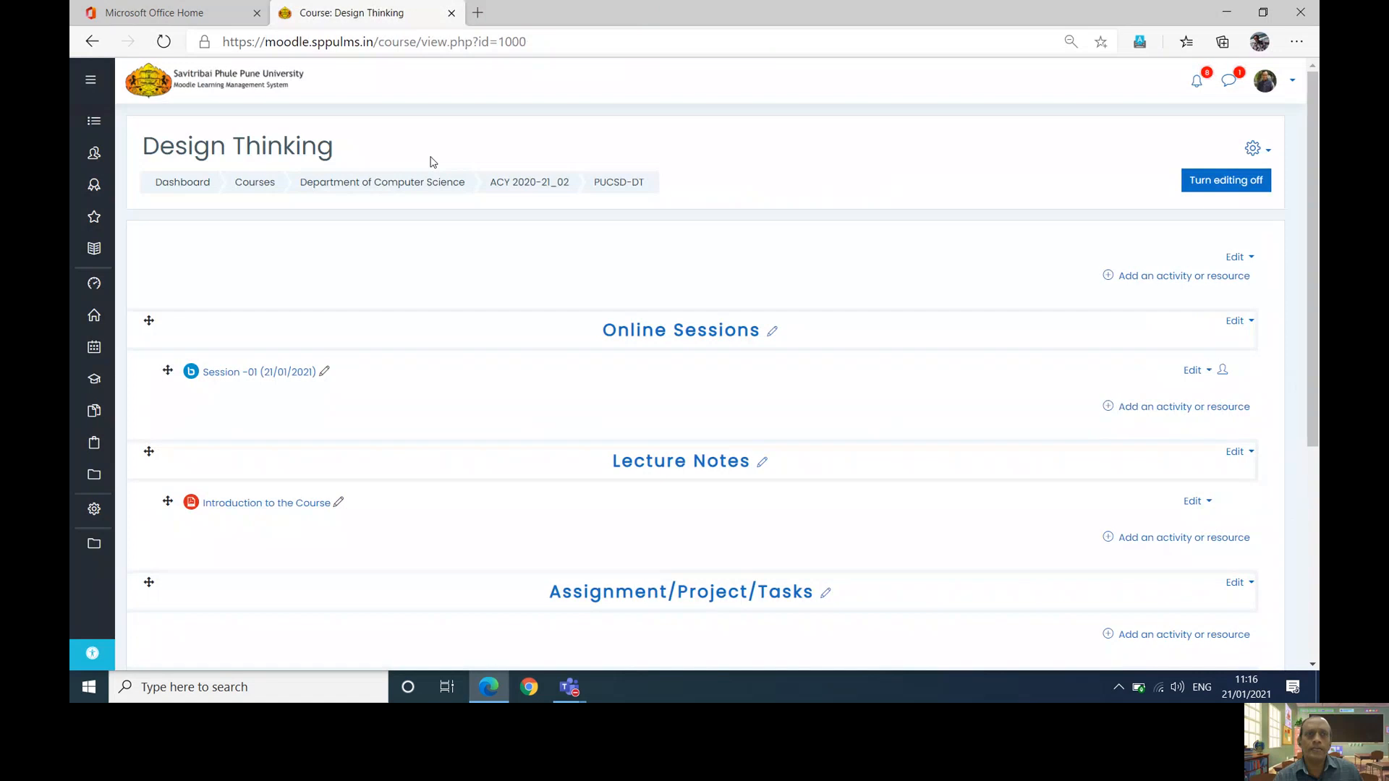
- Open Session -01, then go to the ACY 2020-21_02 course category
{"action": "left_click", "coordinate": [248, 372]}
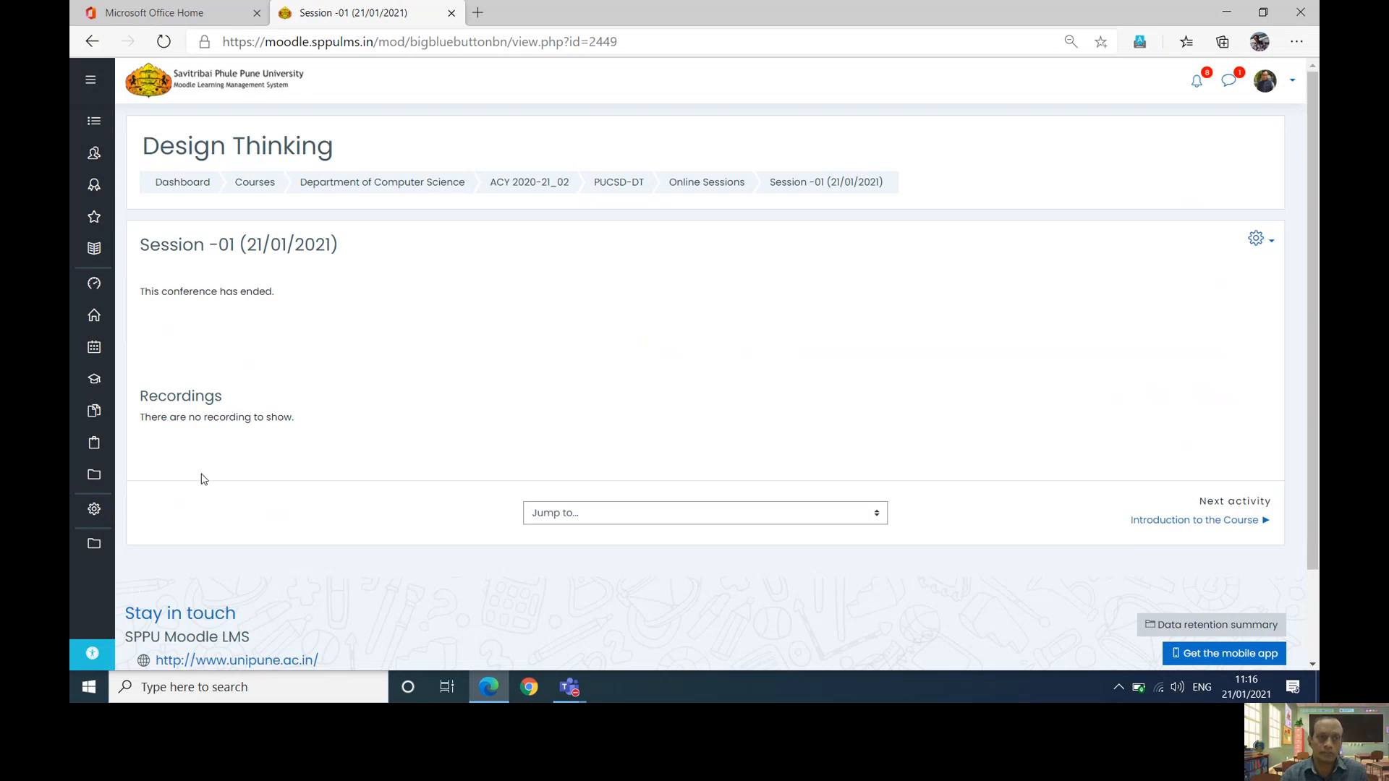
{"action": "left_click", "coordinate": [551, 185]}
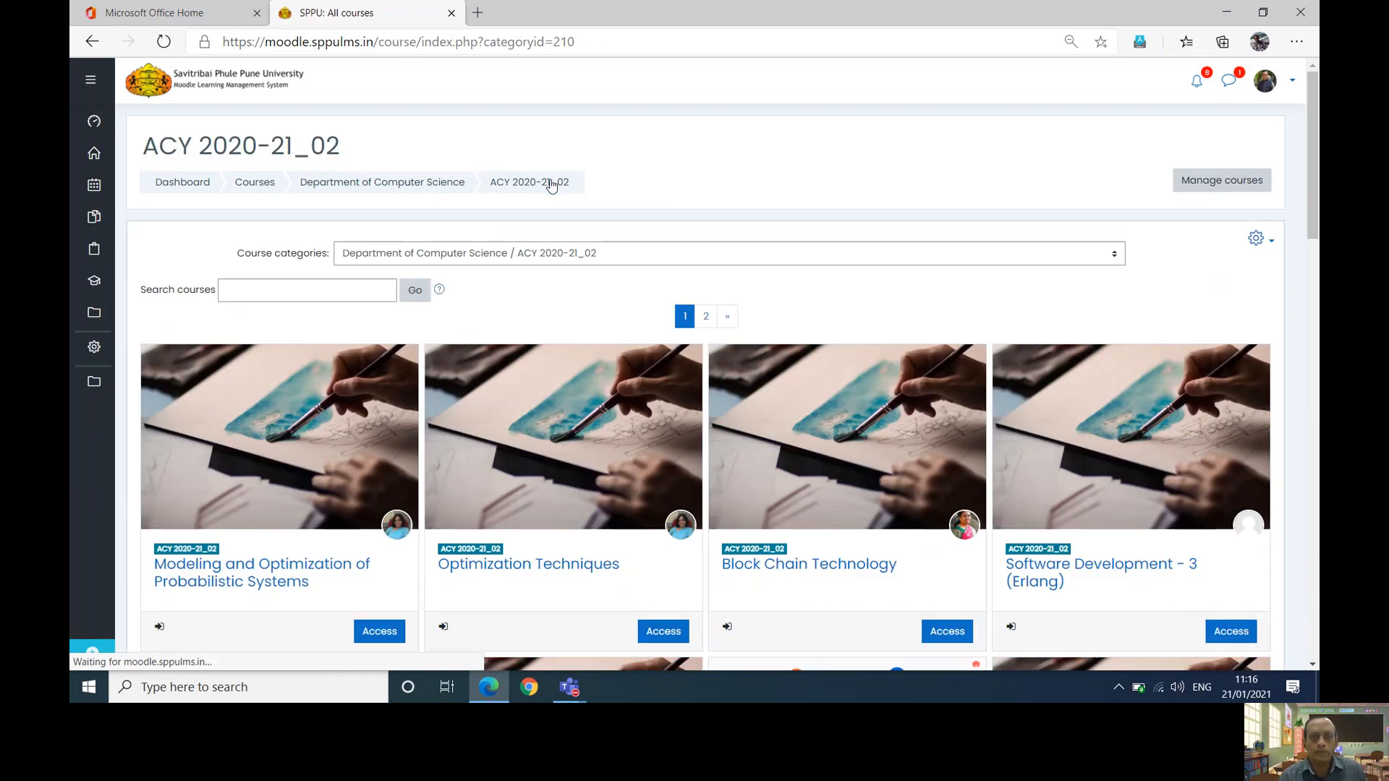
{"action": "scroll", "coordinate": [551, 186], "scroll_direction": "down", "scroll_amount": 7}
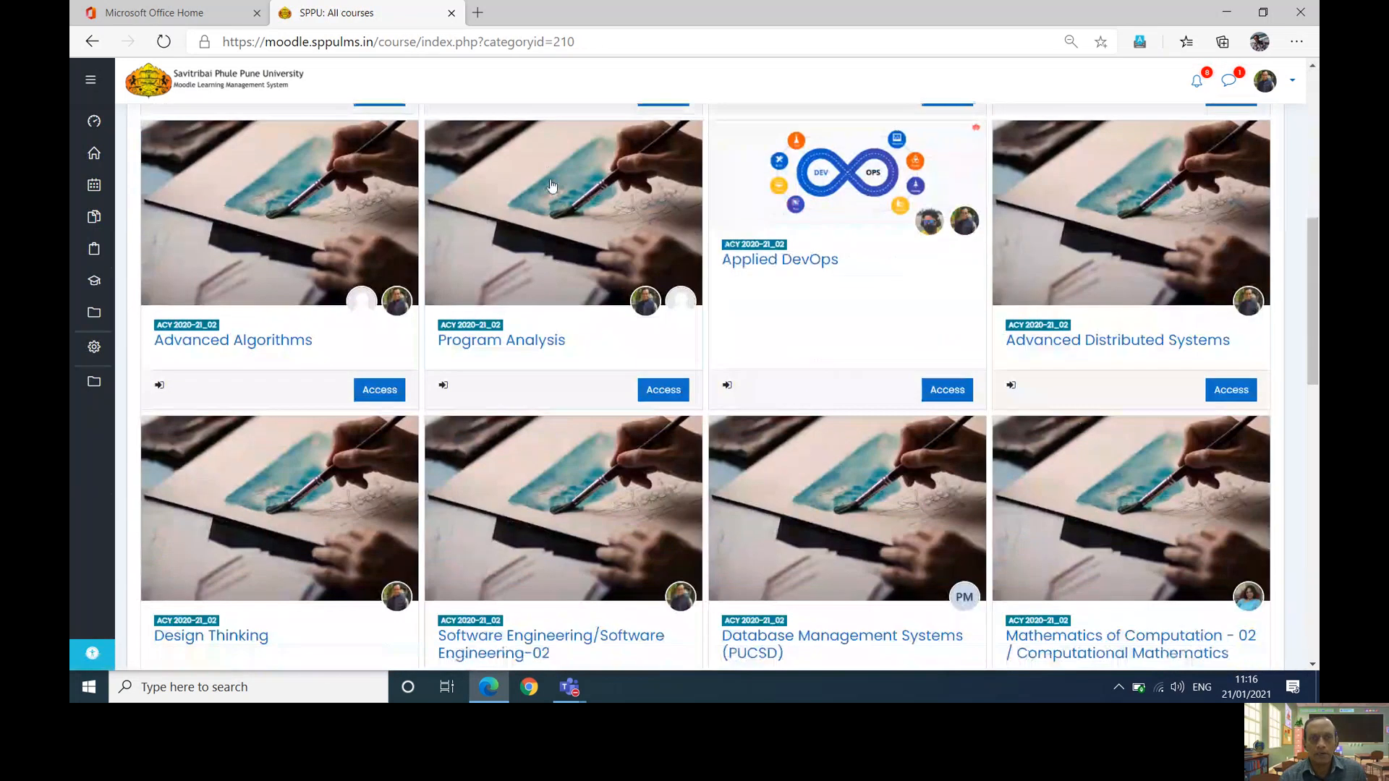
{"action": "scroll", "coordinate": [551, 186], "scroll_direction": "down", "scroll_amount": 3}
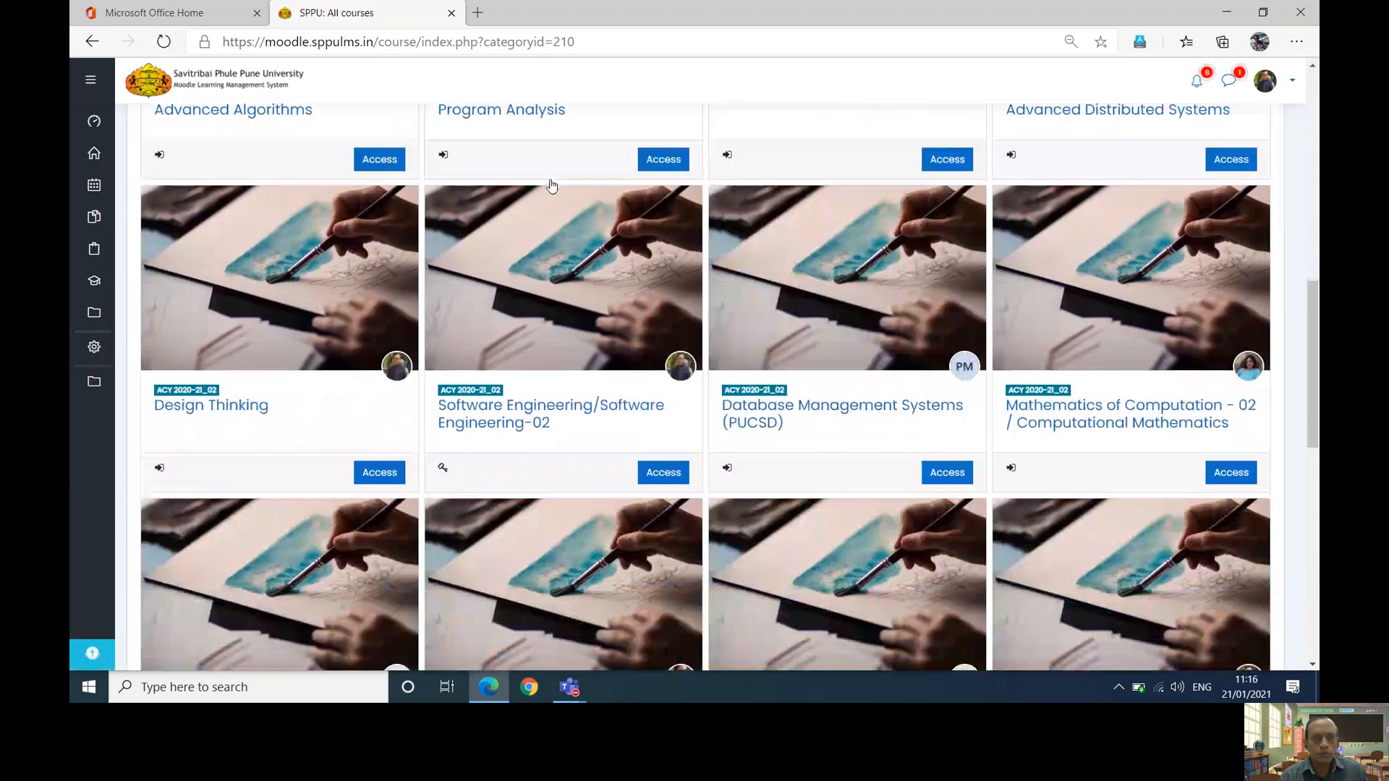
{"action": "scroll", "coordinate": [552, 185], "scroll_direction": "down", "scroll_amount": 3}
- Open Software Engineering-02's 19_01_2021 Session -01 and play back its recording
{"action": "left_click", "coordinate": [551, 185]}
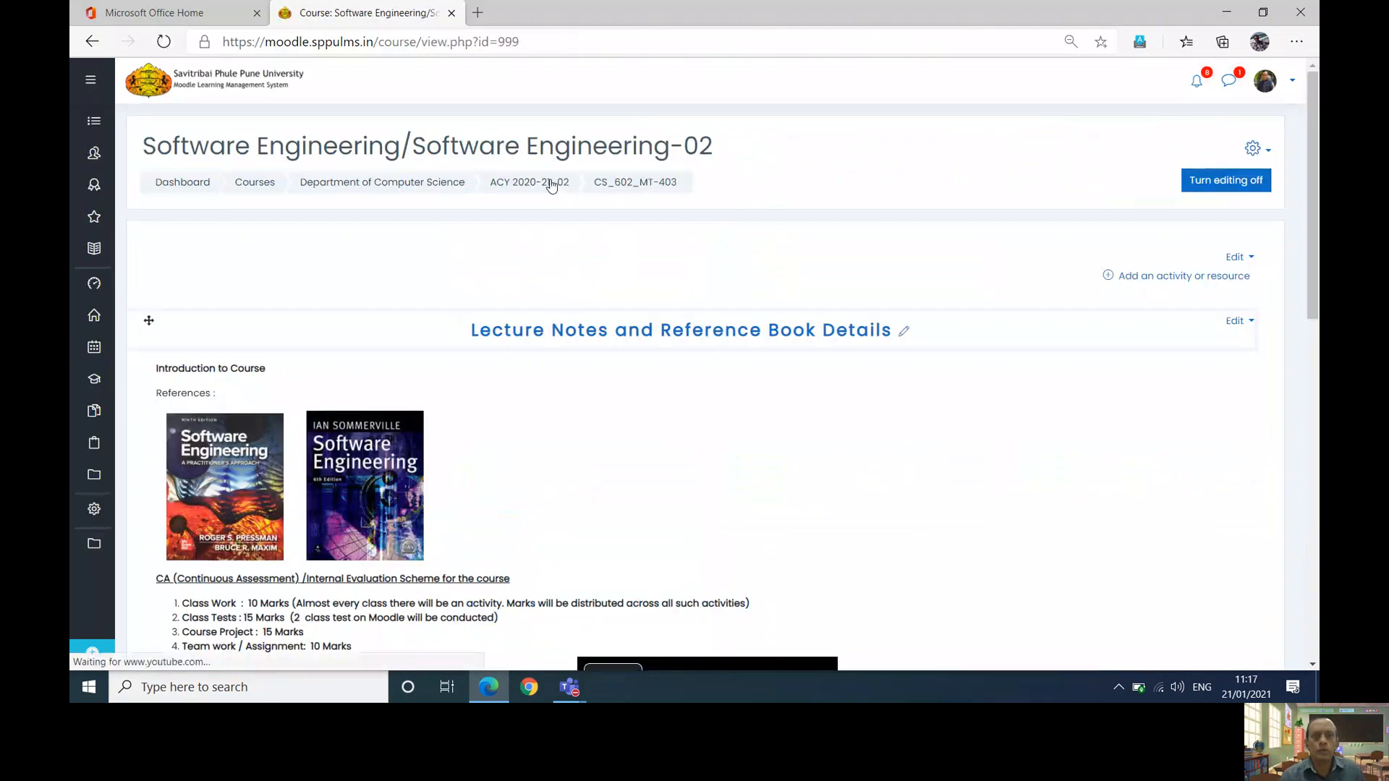
{"action": "scroll", "coordinate": [551, 185], "scroll_direction": "down", "scroll_amount": 7}
{"action": "scroll", "coordinate": [551, 185], "scroll_direction": "down", "scroll_amount": 2}
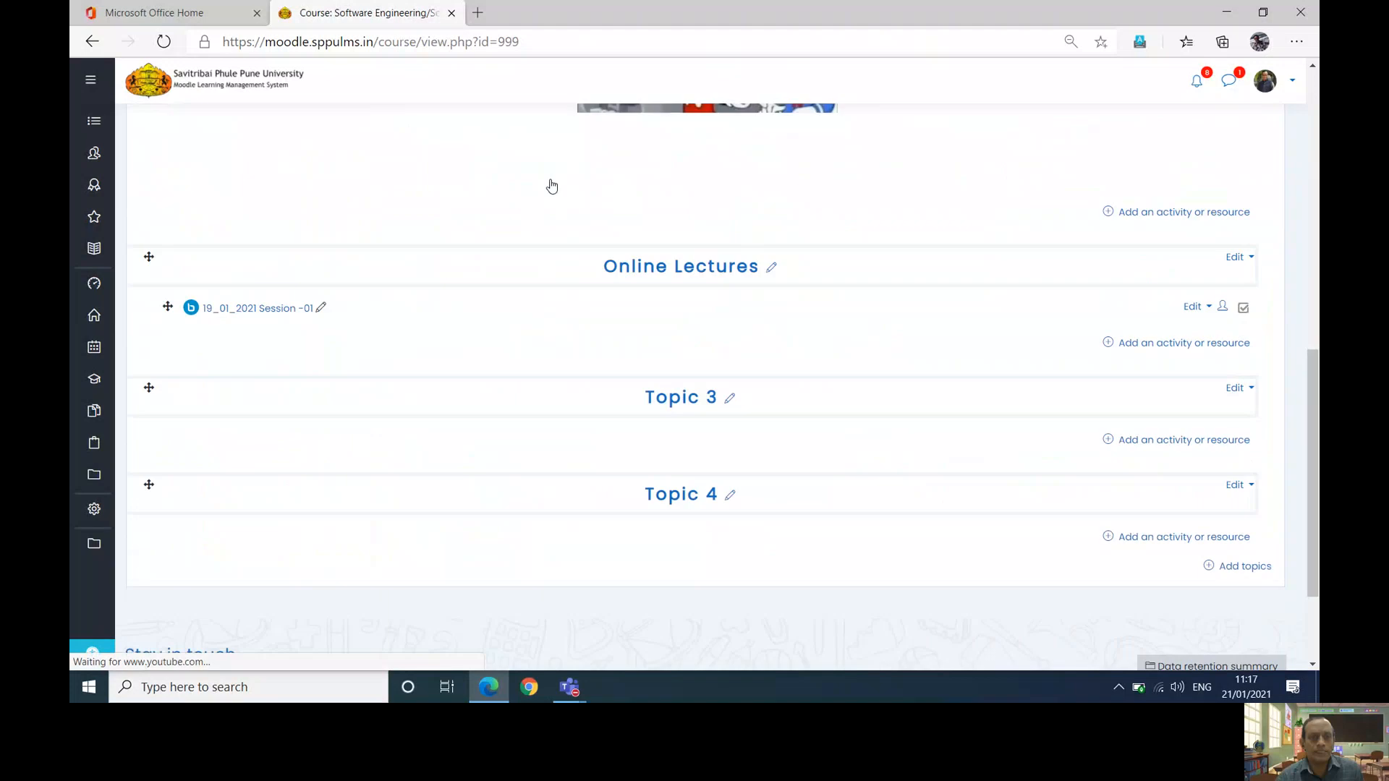
{"action": "left_click", "coordinate": [235, 310]}
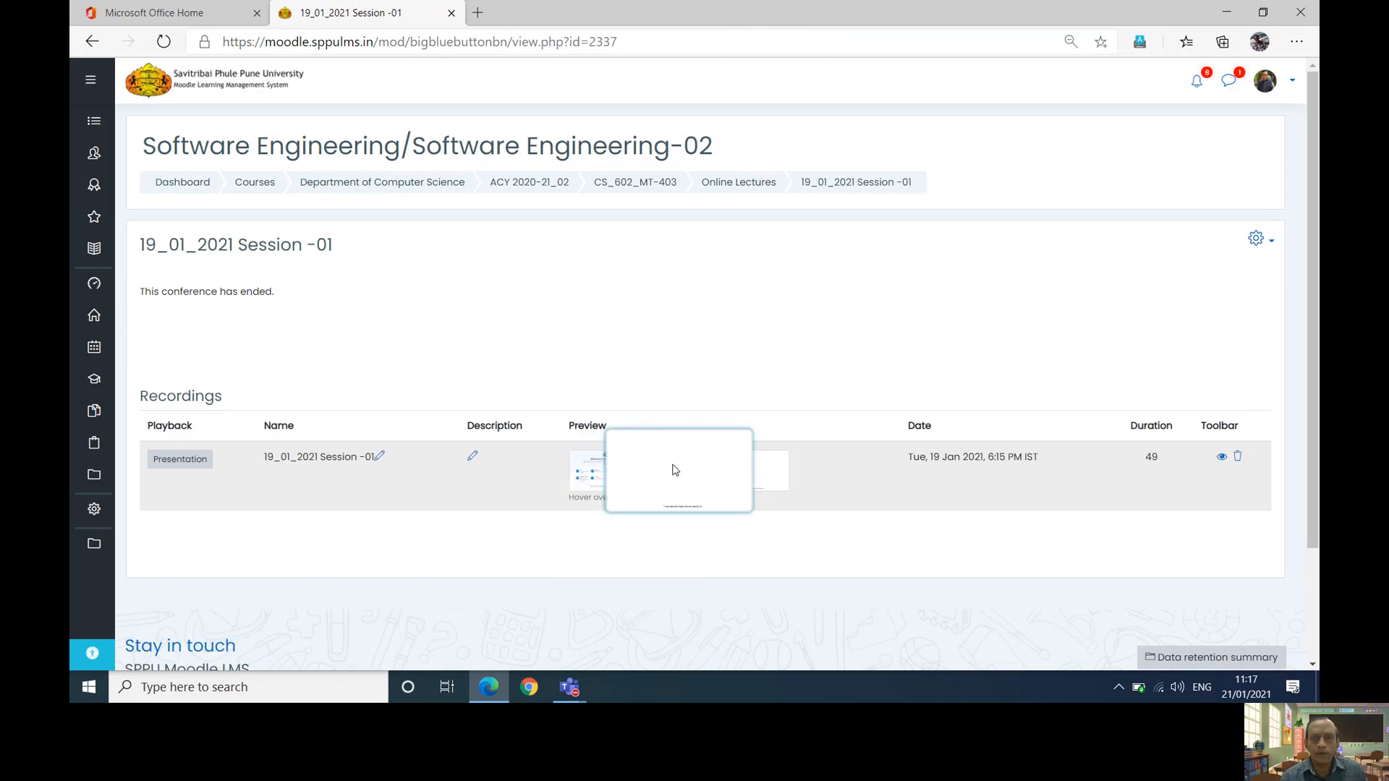
{"action": "left_click", "coordinate": [199, 461]}
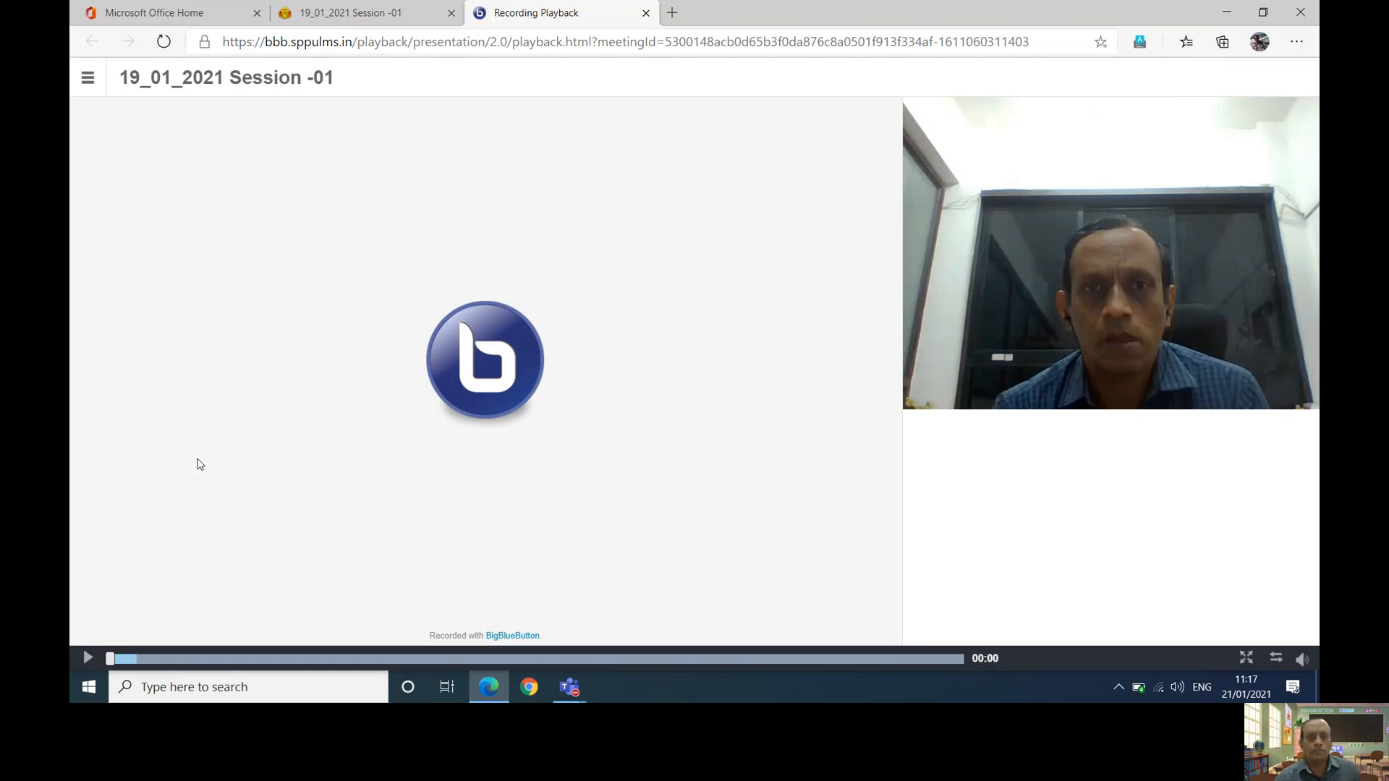
- Swap the webcam and presentation areas and back, then enter and leave full-screen playback
{"action": "left_click", "coordinate": [1274, 661]}
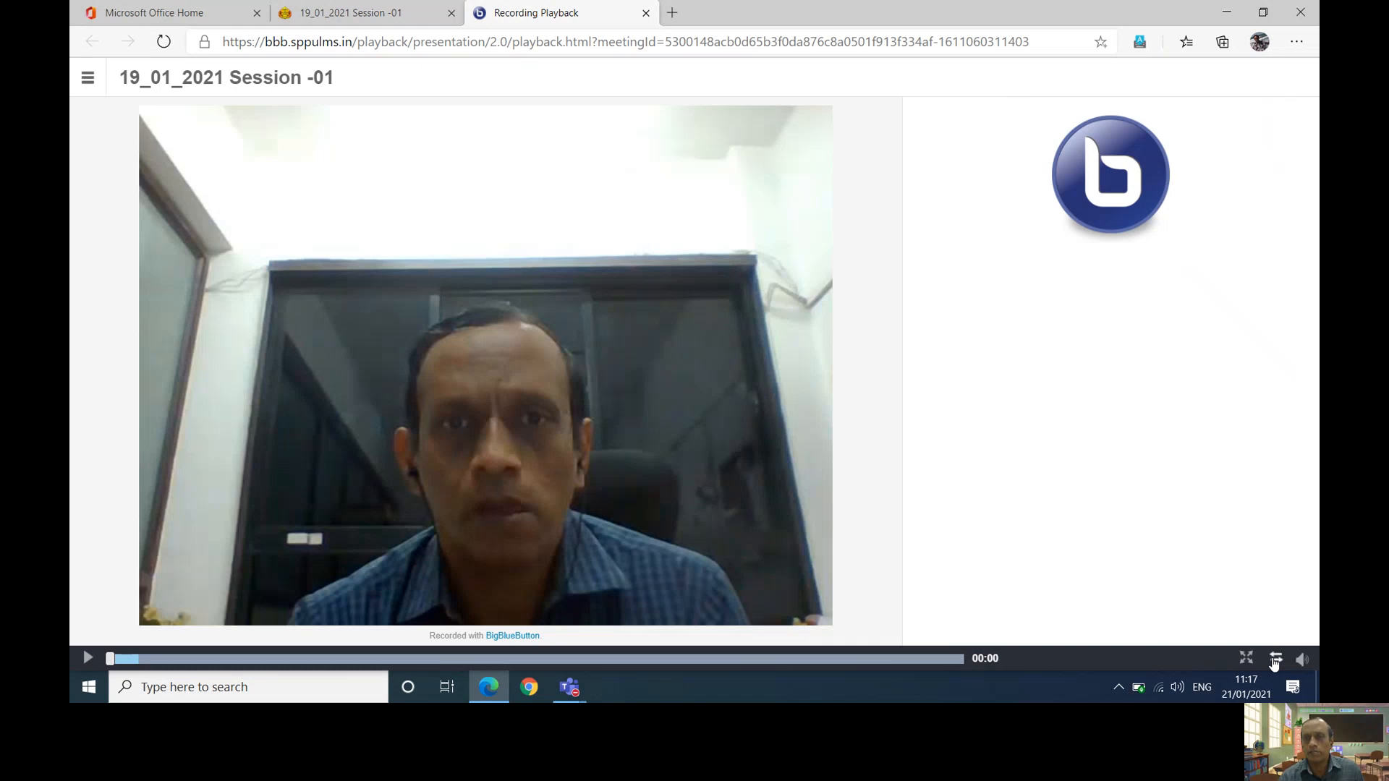
{"action": "left_click", "coordinate": [1275, 661]}
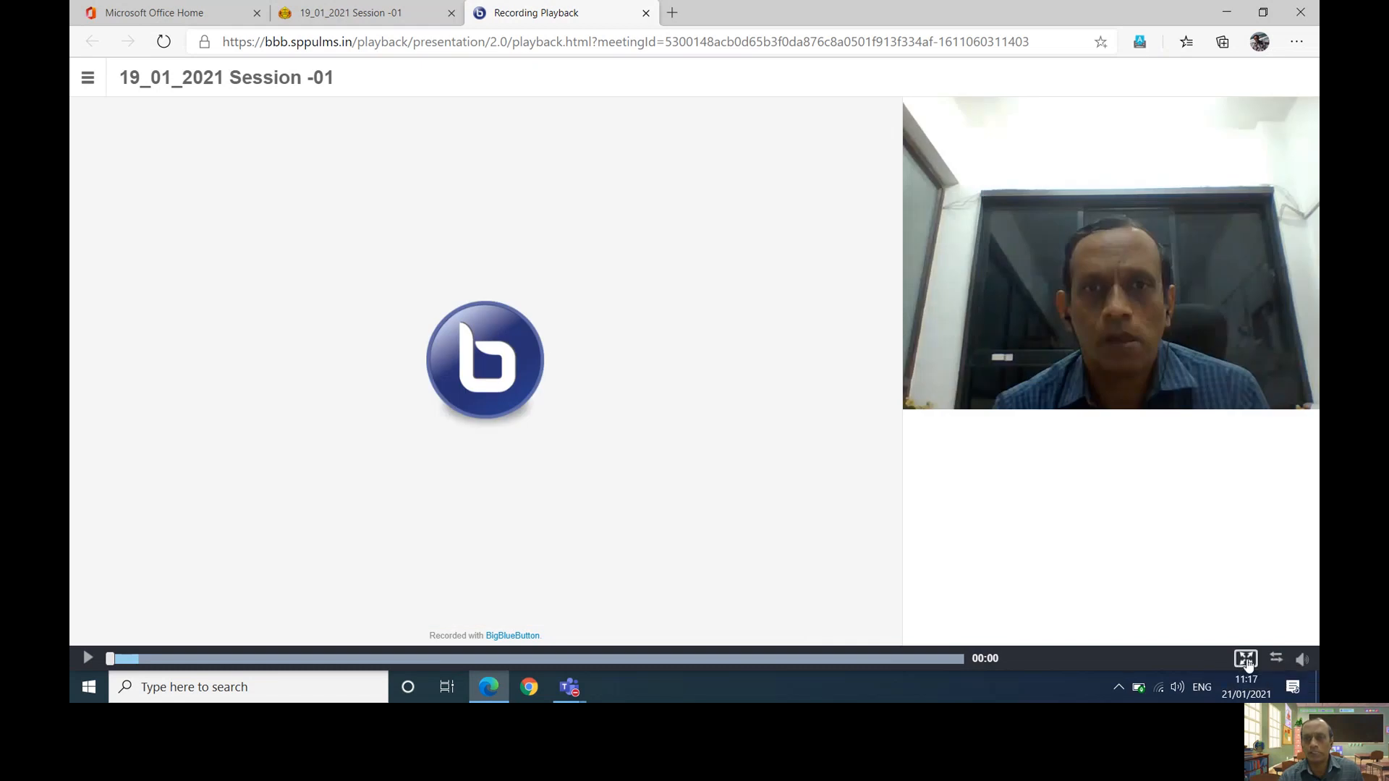
{"action": "left_click", "coordinate": [1245, 659]}
{"action": "left_click", "coordinate": [1239, 658]}
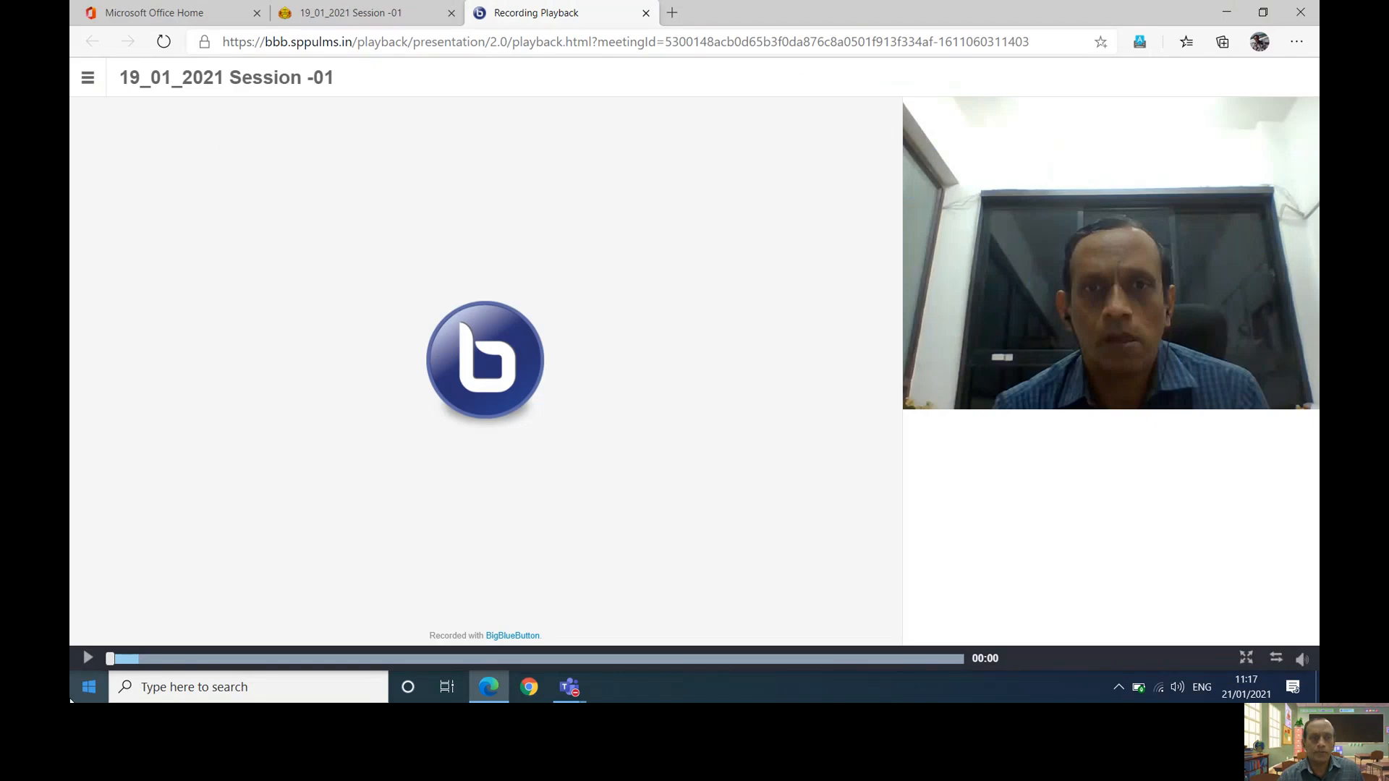
- Play the recording and skip ahead to the 'What should I refer then?' slide and beyond
{"action": "left_click", "coordinate": [88, 658]}
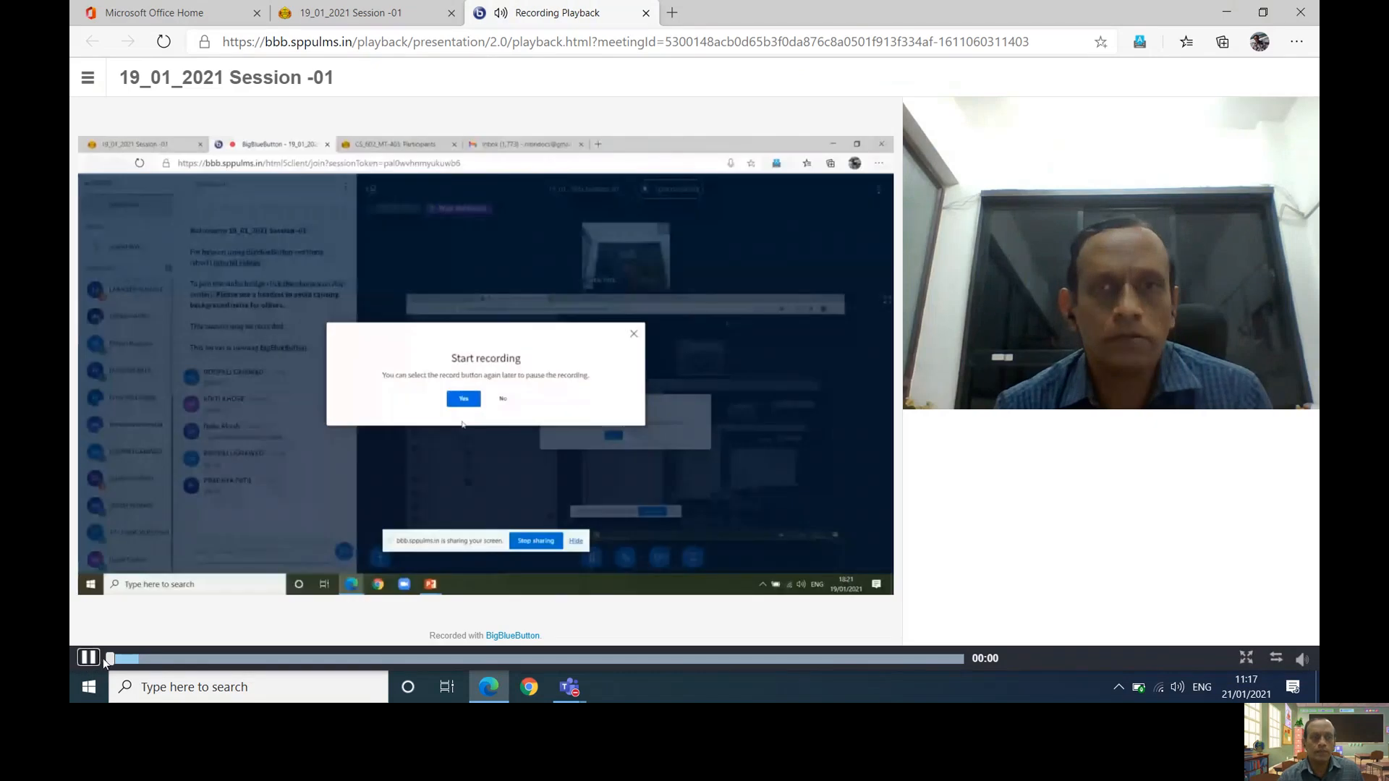
{"action": "left_click_drag", "start_coordinate": [109, 662], "coordinate": [251, 656]}
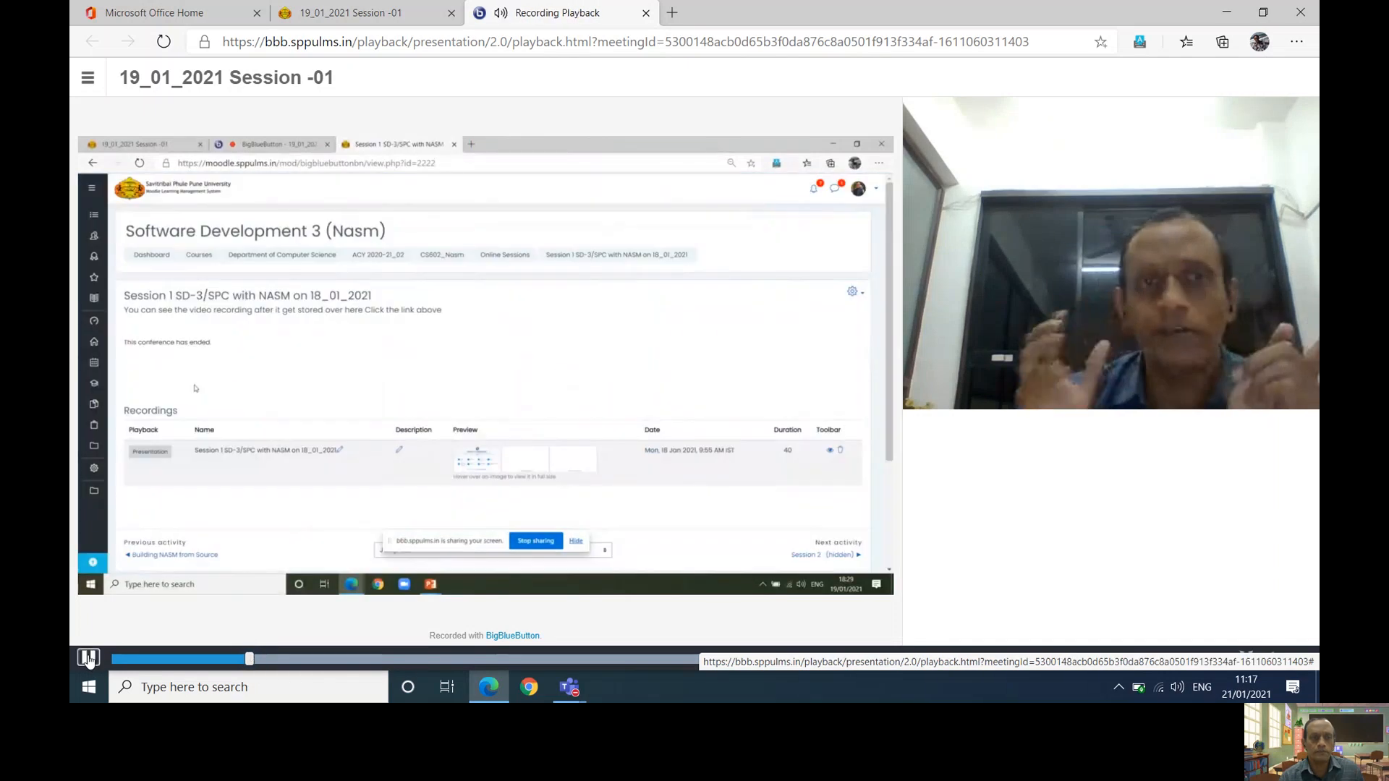
{"action": "left_click", "coordinate": [89, 658]}
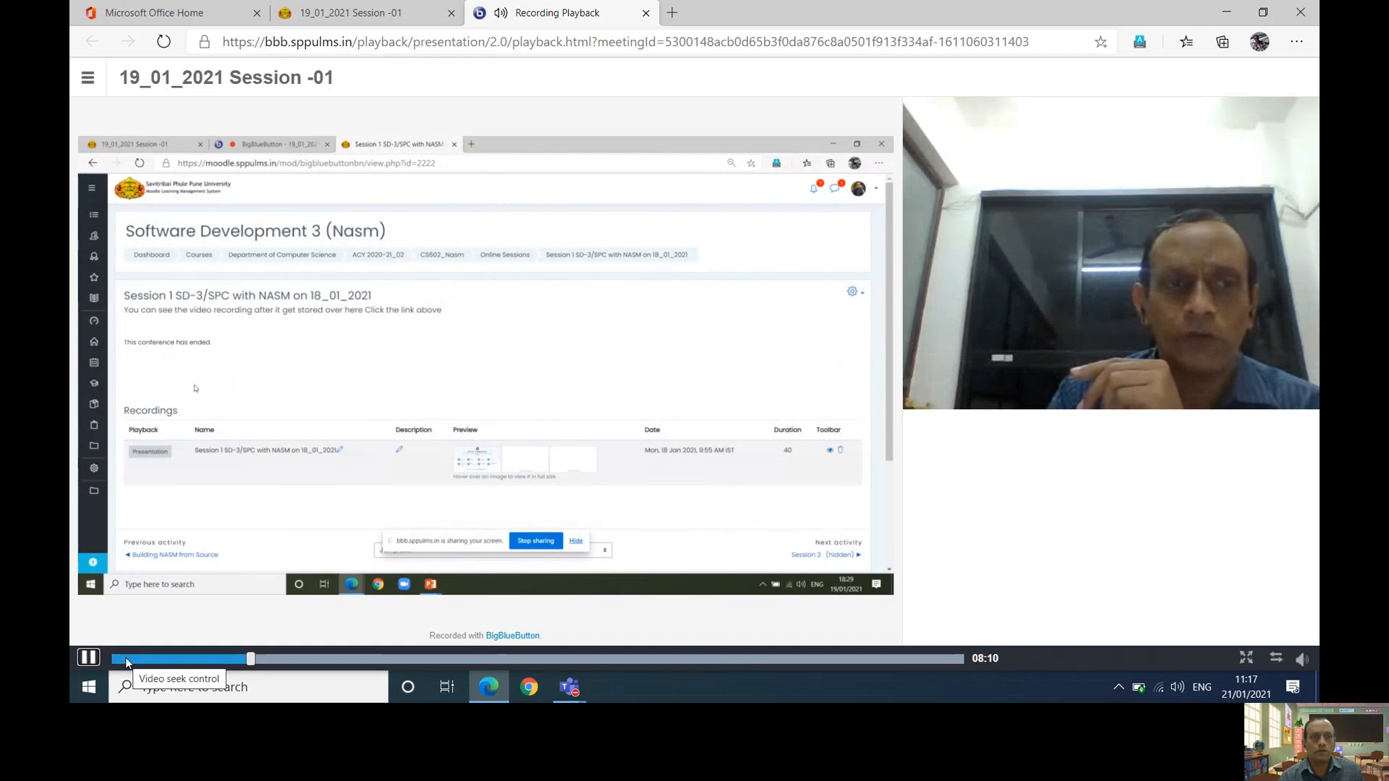
{"action": "left_click", "coordinate": [373, 660]}
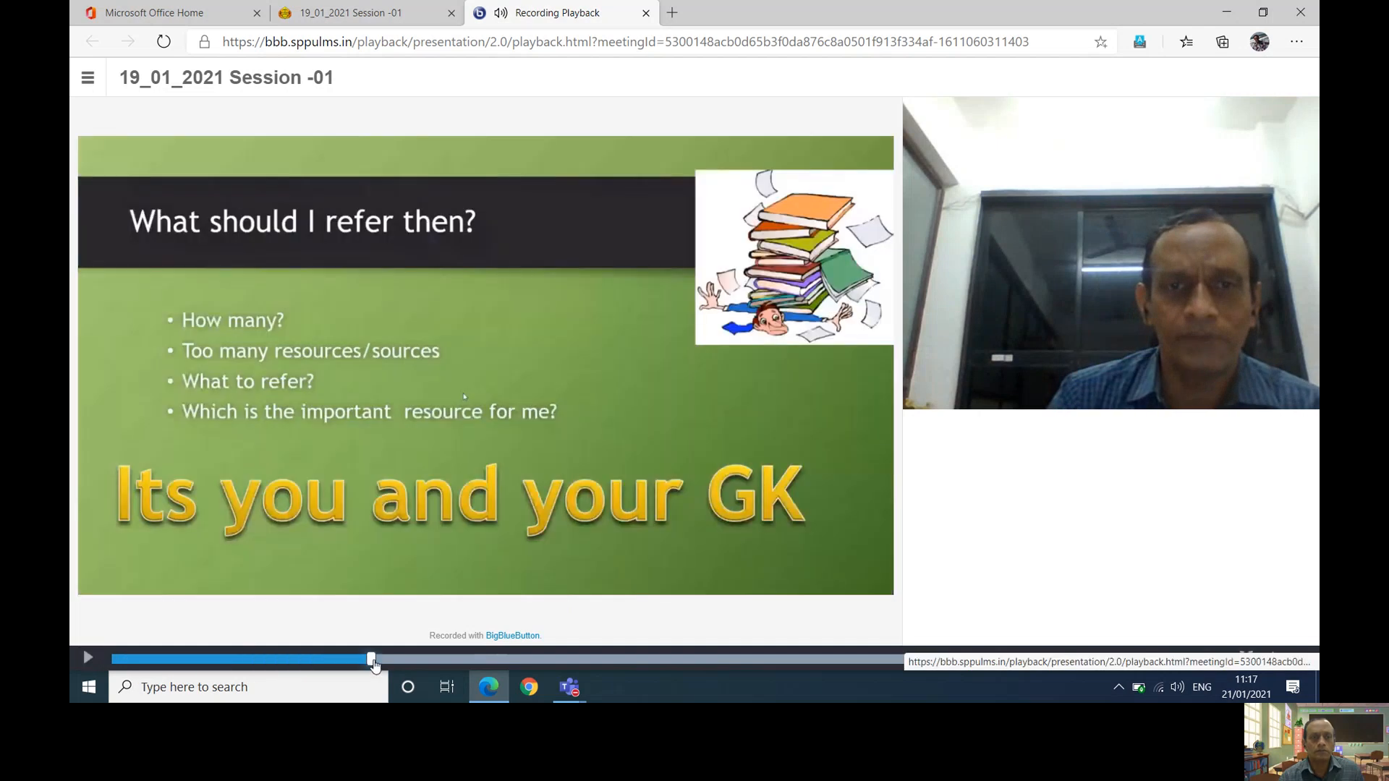
{"action": "left_click", "coordinate": [453, 659]}
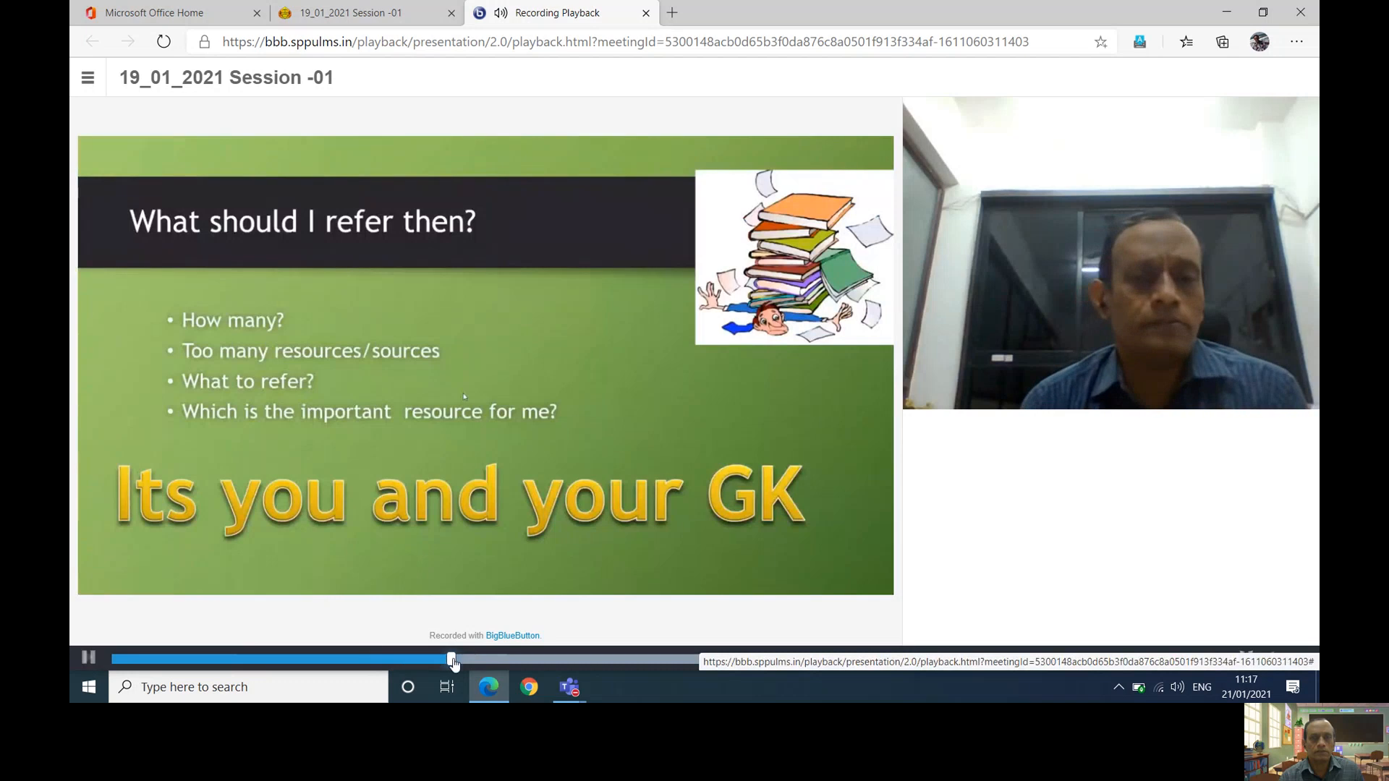
- Jump to the Continuous Assessment/ Evaluation and The Course Project slides, pause near the end, and close playback
{"action": "left_click", "coordinate": [523, 659]}
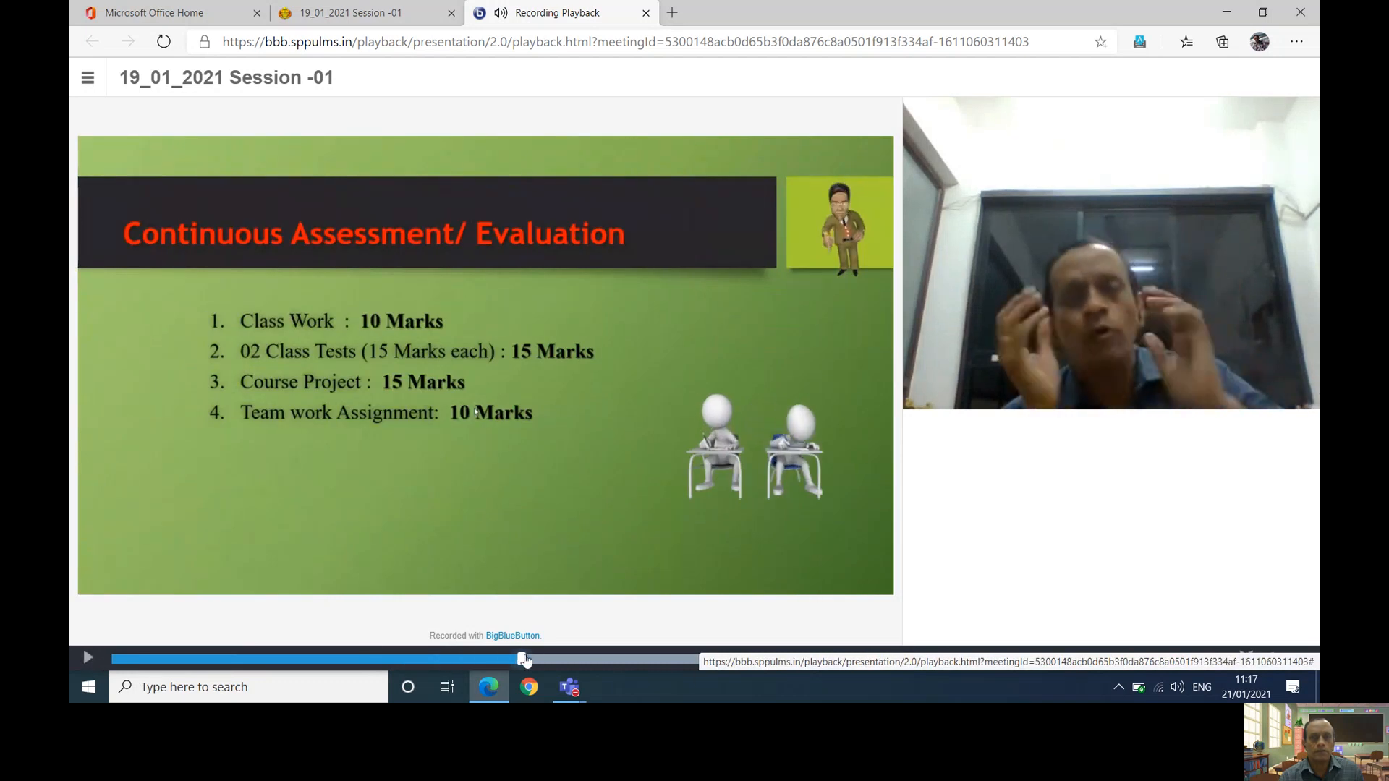
{"action": "left_click", "coordinate": [574, 659]}
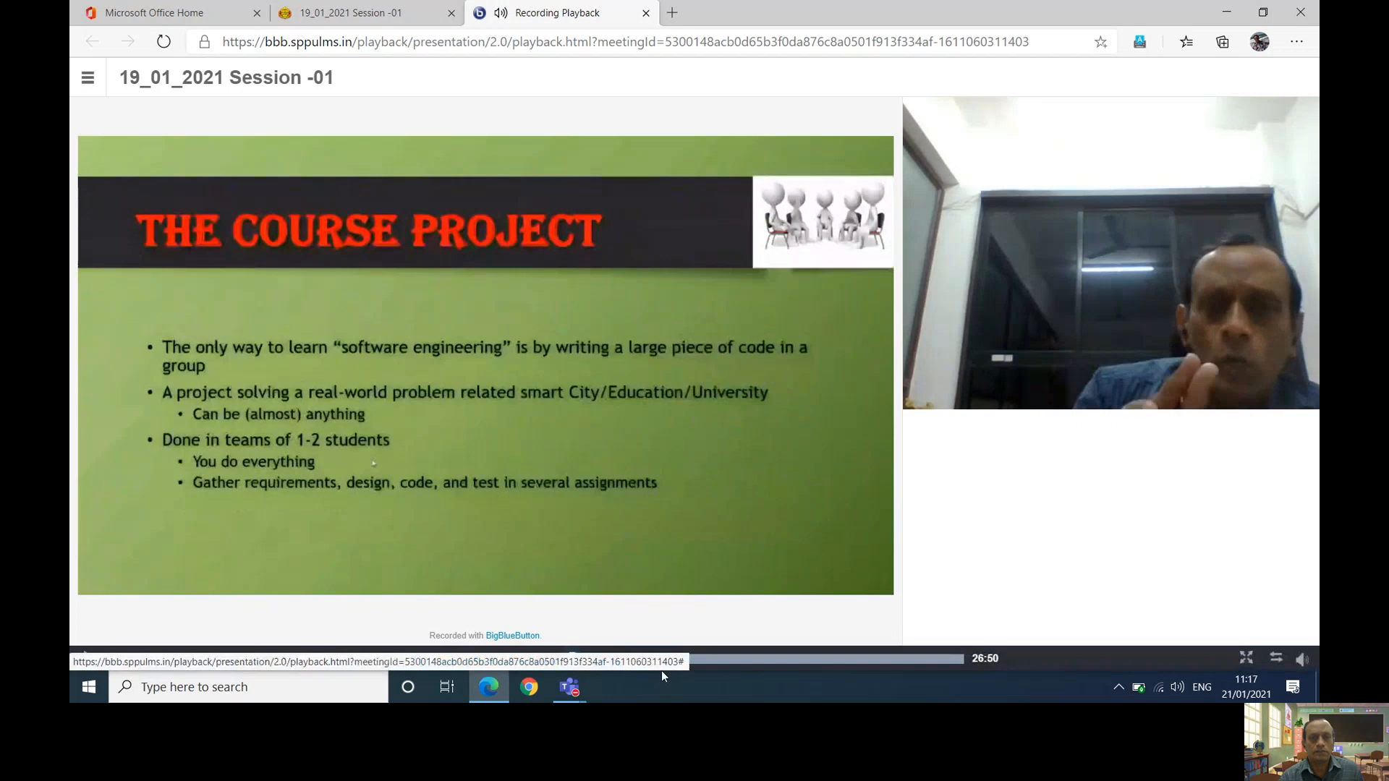
{"action": "left_click", "coordinate": [739, 659]}
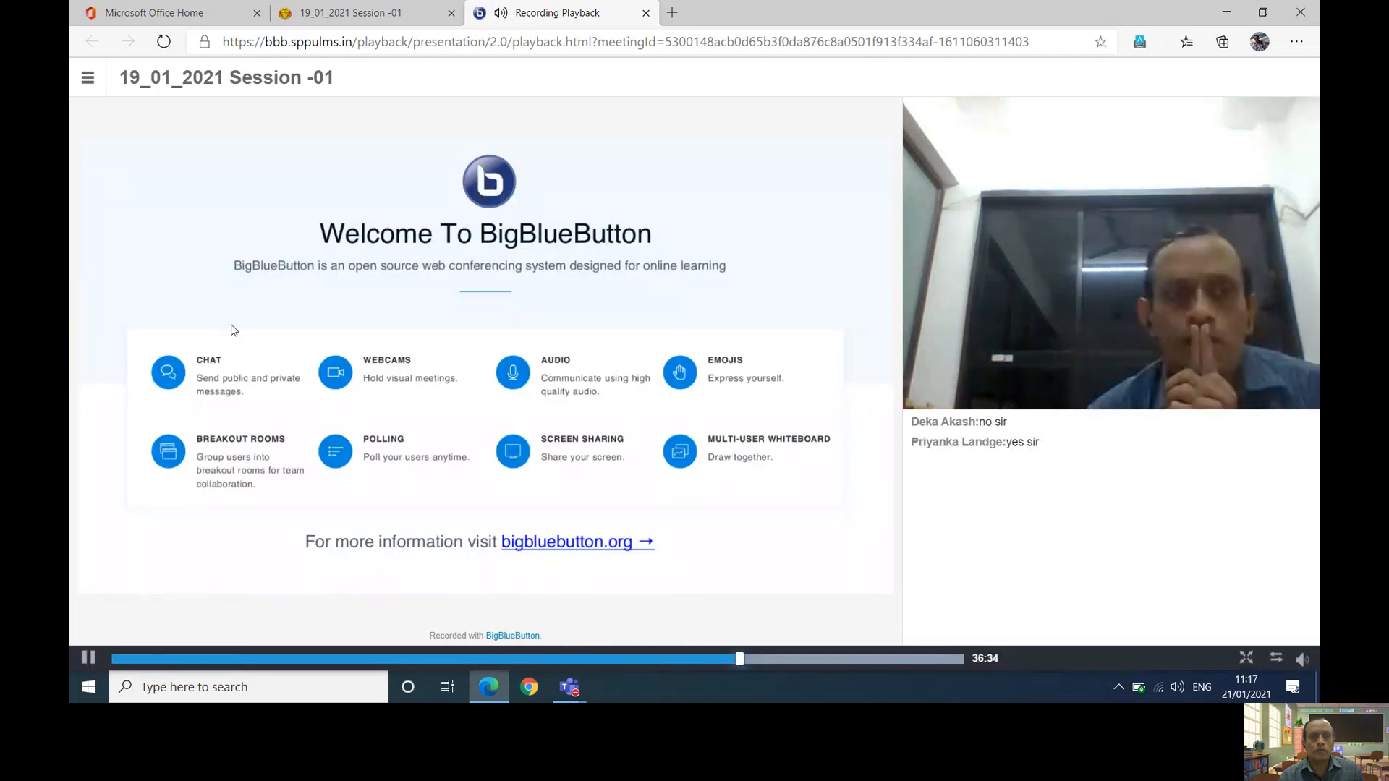
{"action": "left_click", "coordinate": [87, 659]}
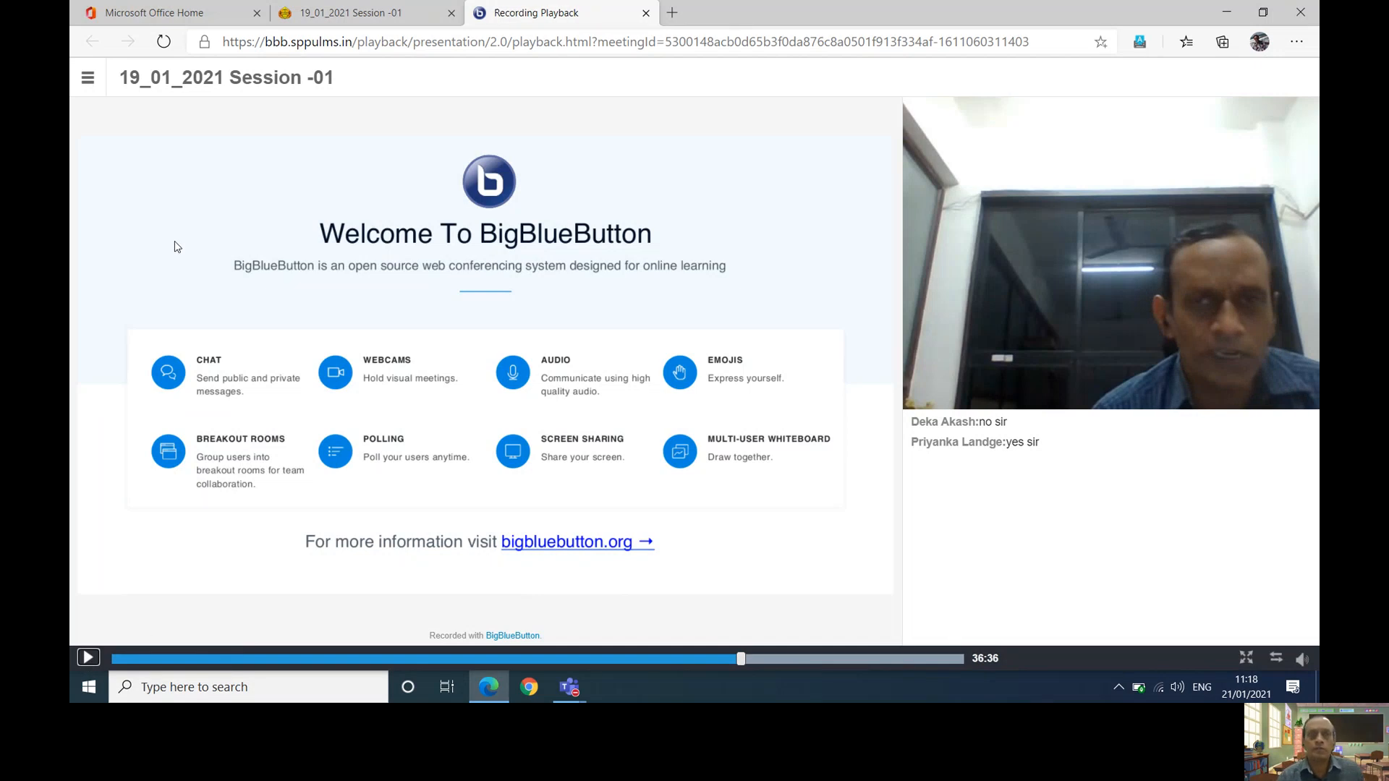
{"action": "left_click", "coordinate": [645, 15]}
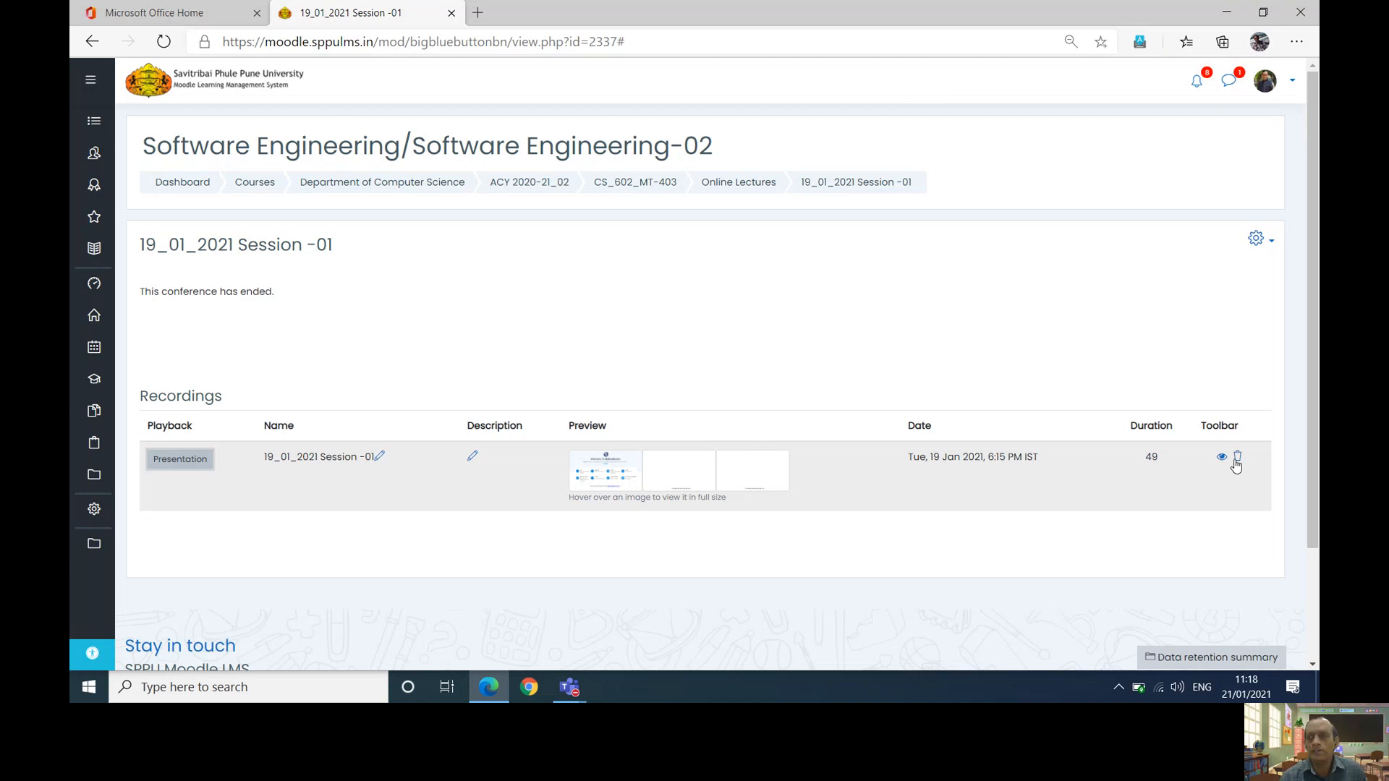
- Open the presentation recording link in a new window, then close that extra window
{"action": "right_click", "coordinate": [202, 471]}
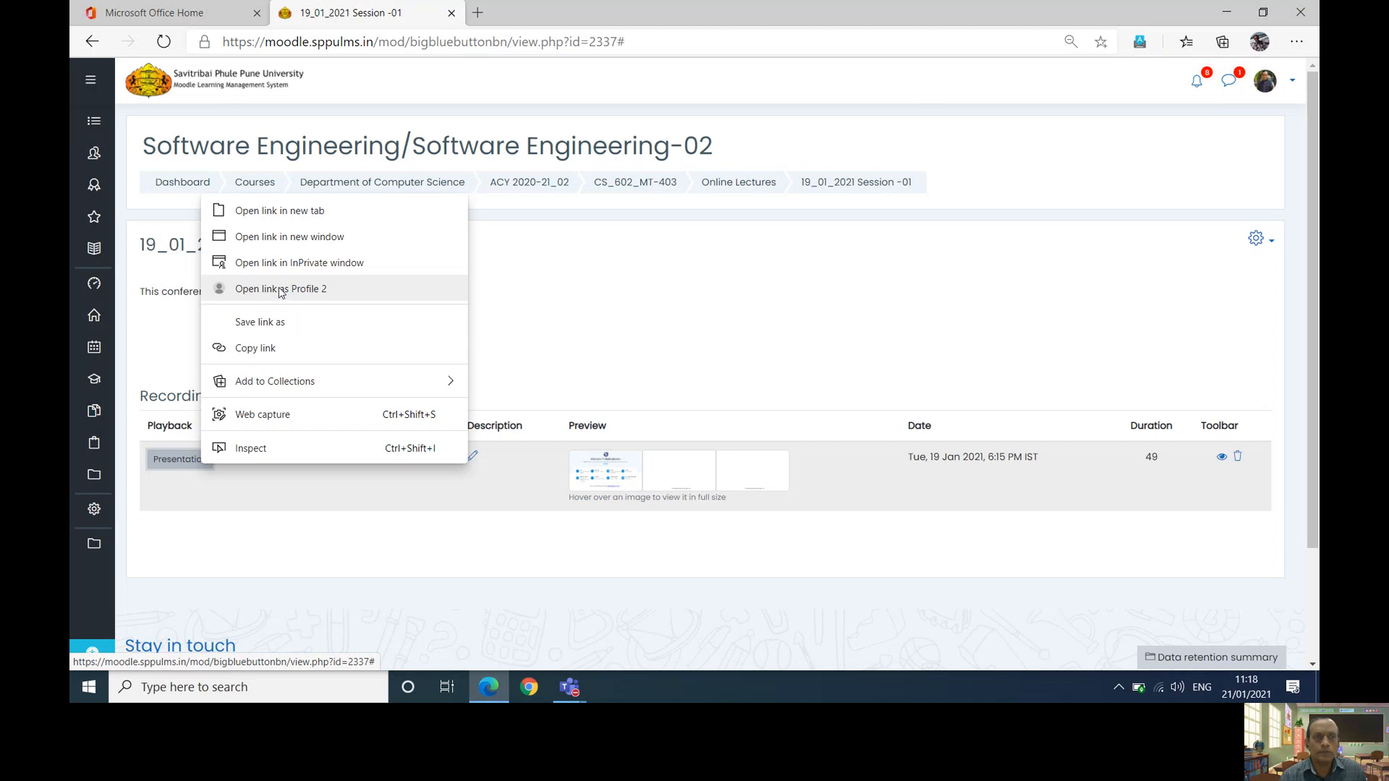
{"action": "left_click", "coordinate": [295, 241]}
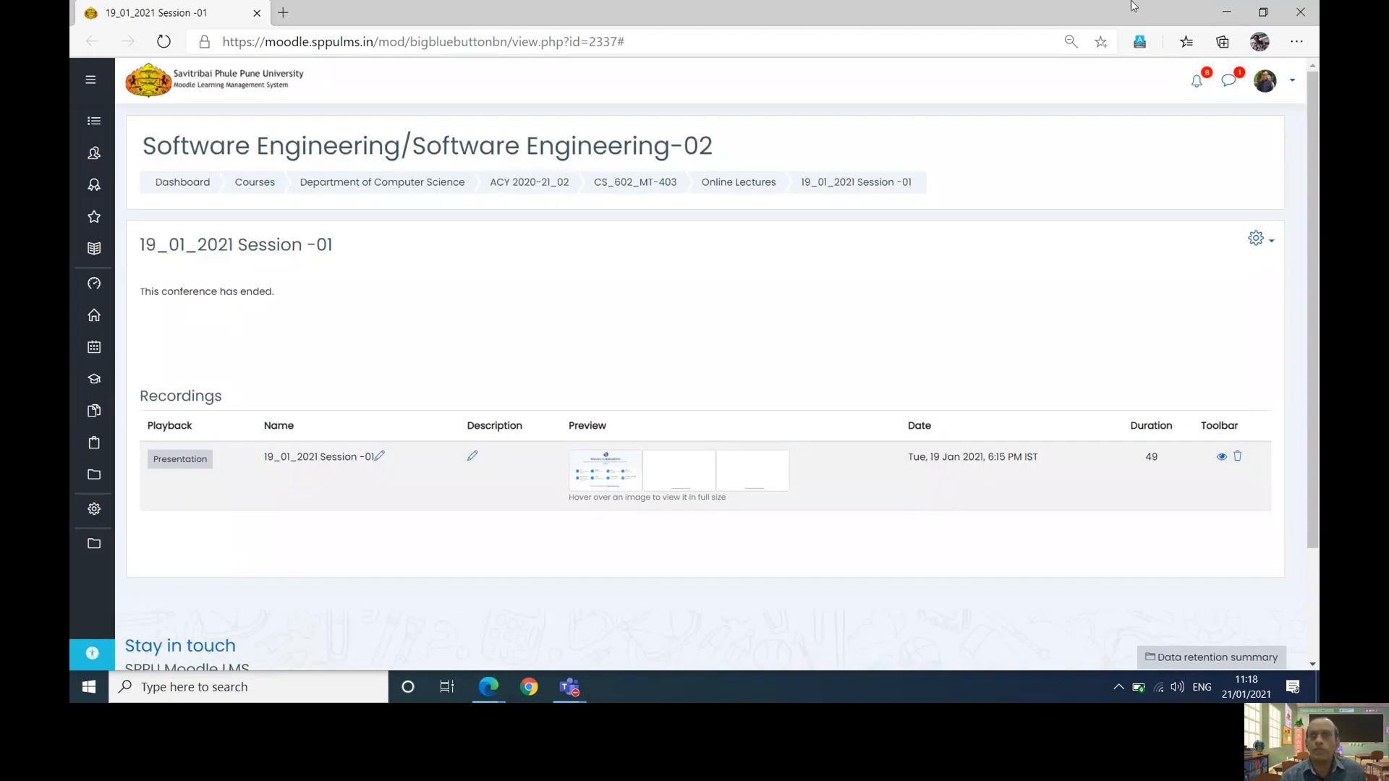
{"action": "left_click", "coordinate": [1300, 14]}
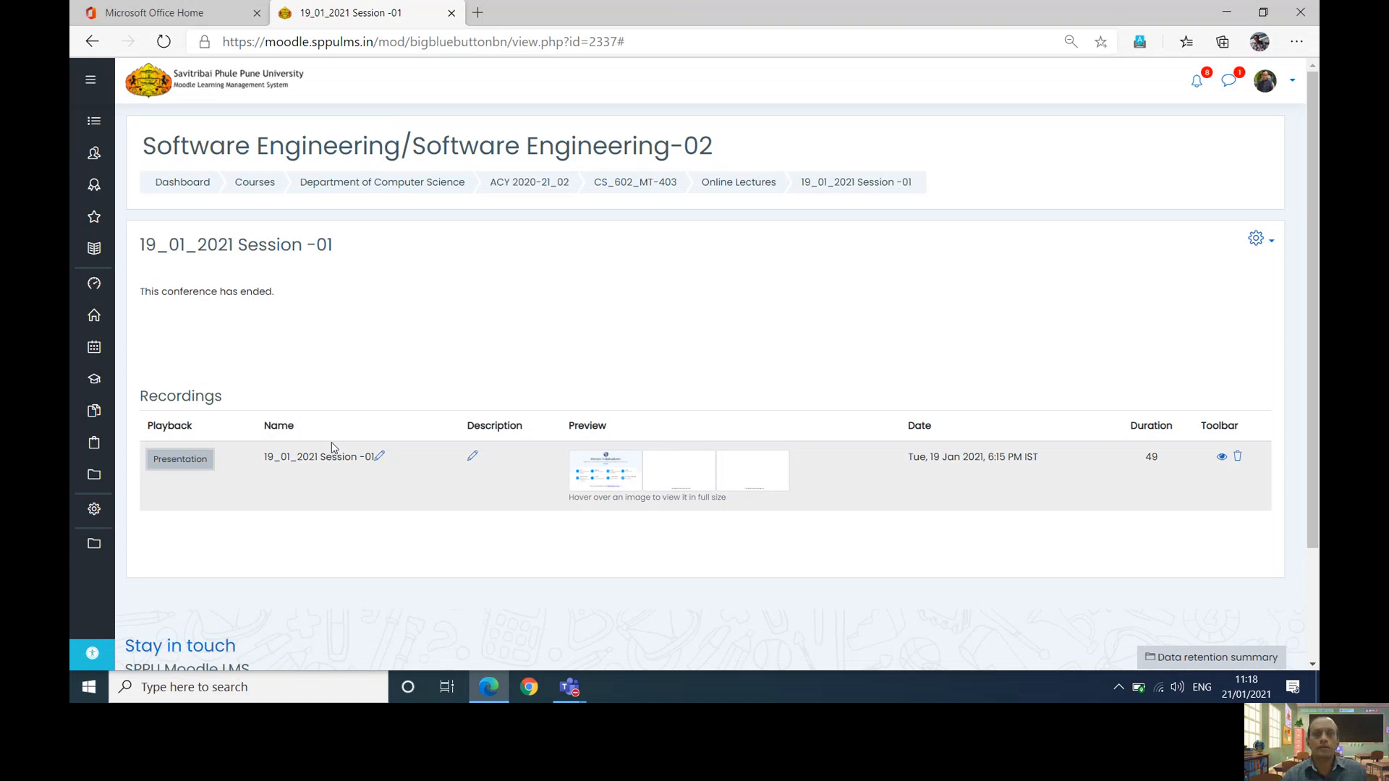
- Go to the ACY 2020-21_02 course listing and open the Design Thinking course
{"action": "left_click", "coordinate": [544, 190]}
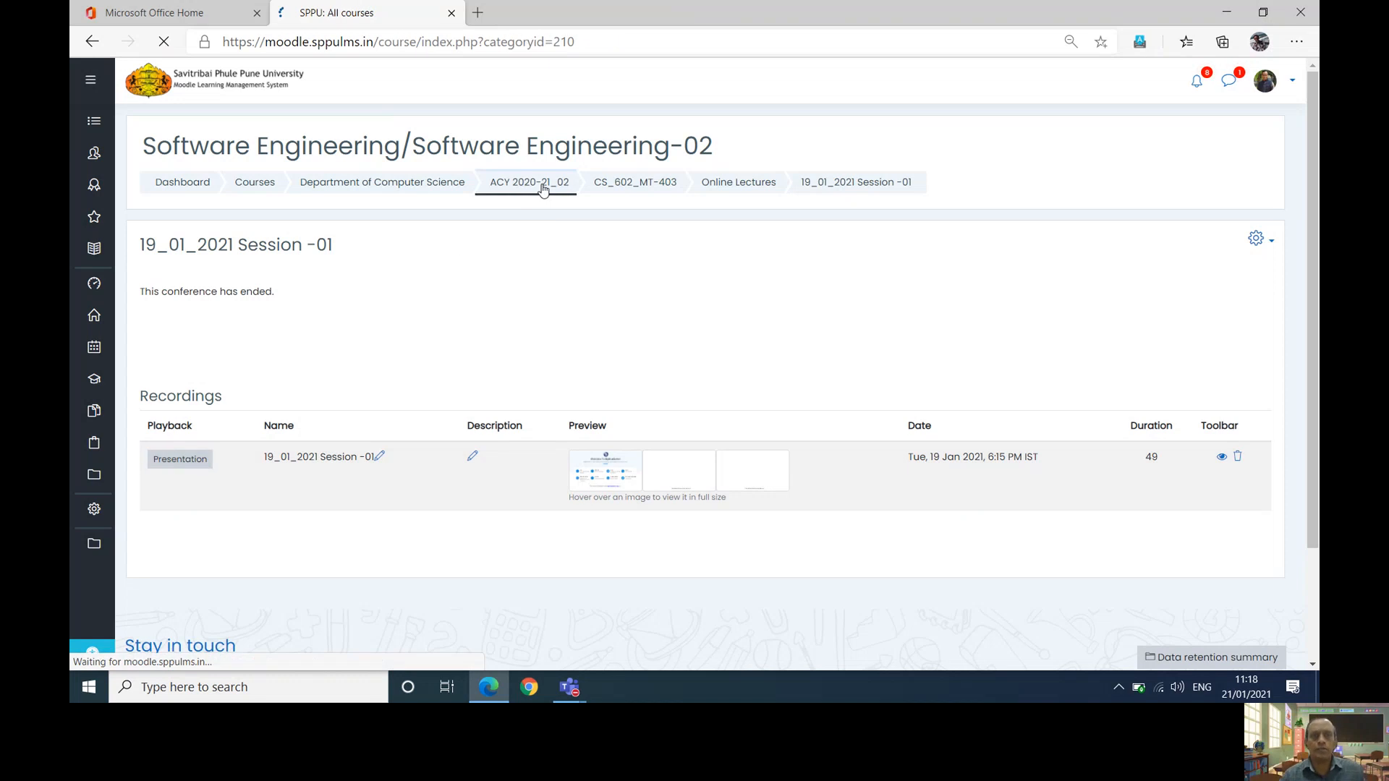
{"action": "scroll", "coordinate": [544, 190], "scroll_direction": "down", "scroll_amount": 3}
{"action": "scroll", "coordinate": [544, 189], "scroll_direction": "down", "scroll_amount": 2}
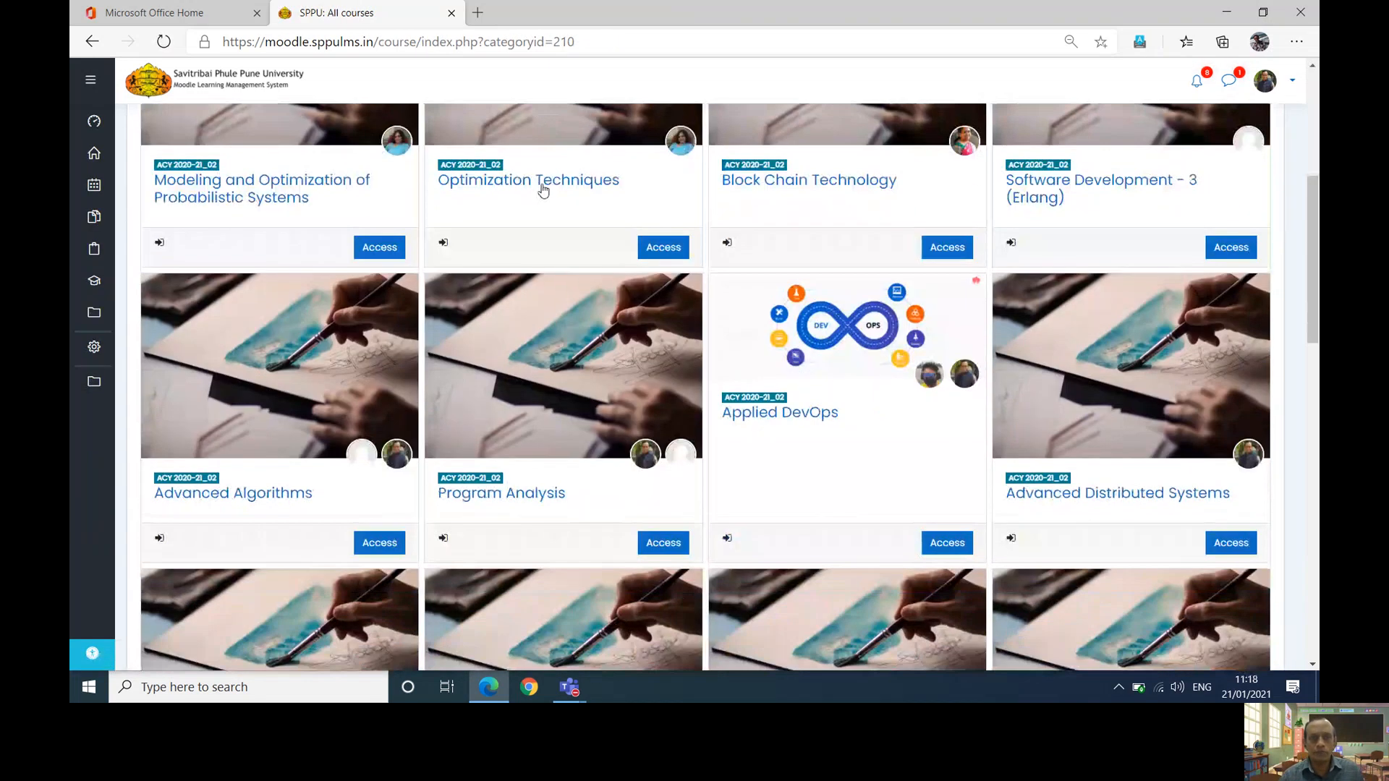
{"action": "scroll", "coordinate": [544, 189], "scroll_direction": "down", "scroll_amount": 3}
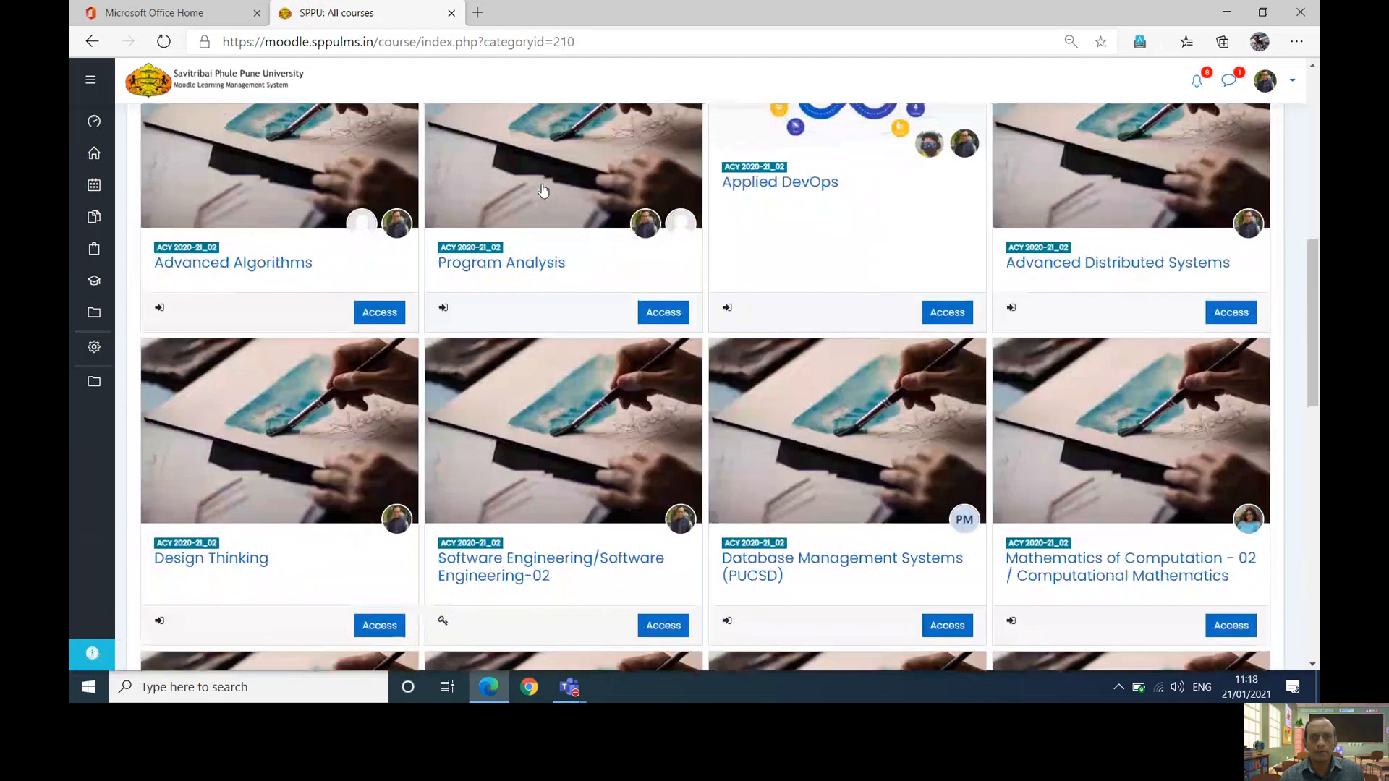
{"action": "scroll", "coordinate": [544, 190], "scroll_direction": "up", "scroll_amount": 2}
{"action": "scroll", "coordinate": [544, 190], "scroll_direction": "down", "scroll_amount": 3}
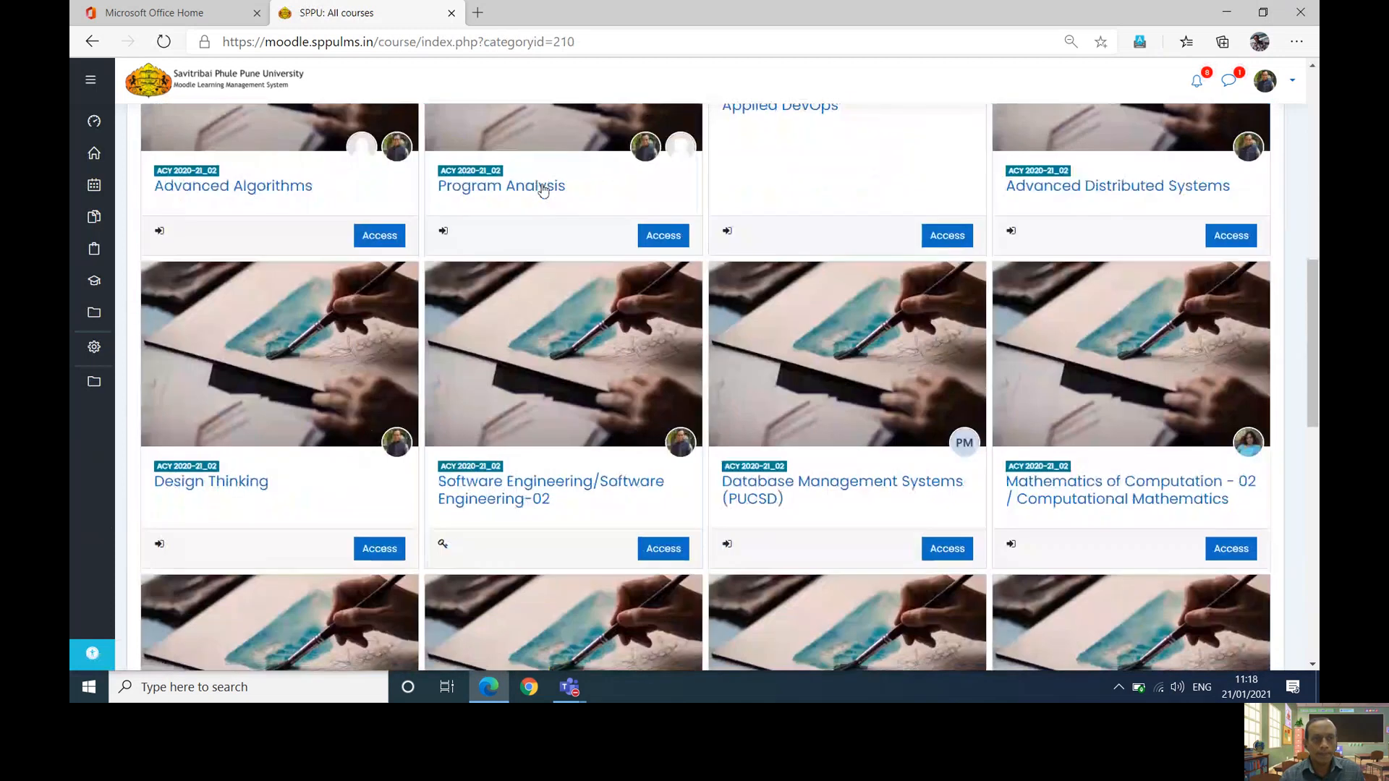
{"action": "left_click", "coordinate": [256, 483]}
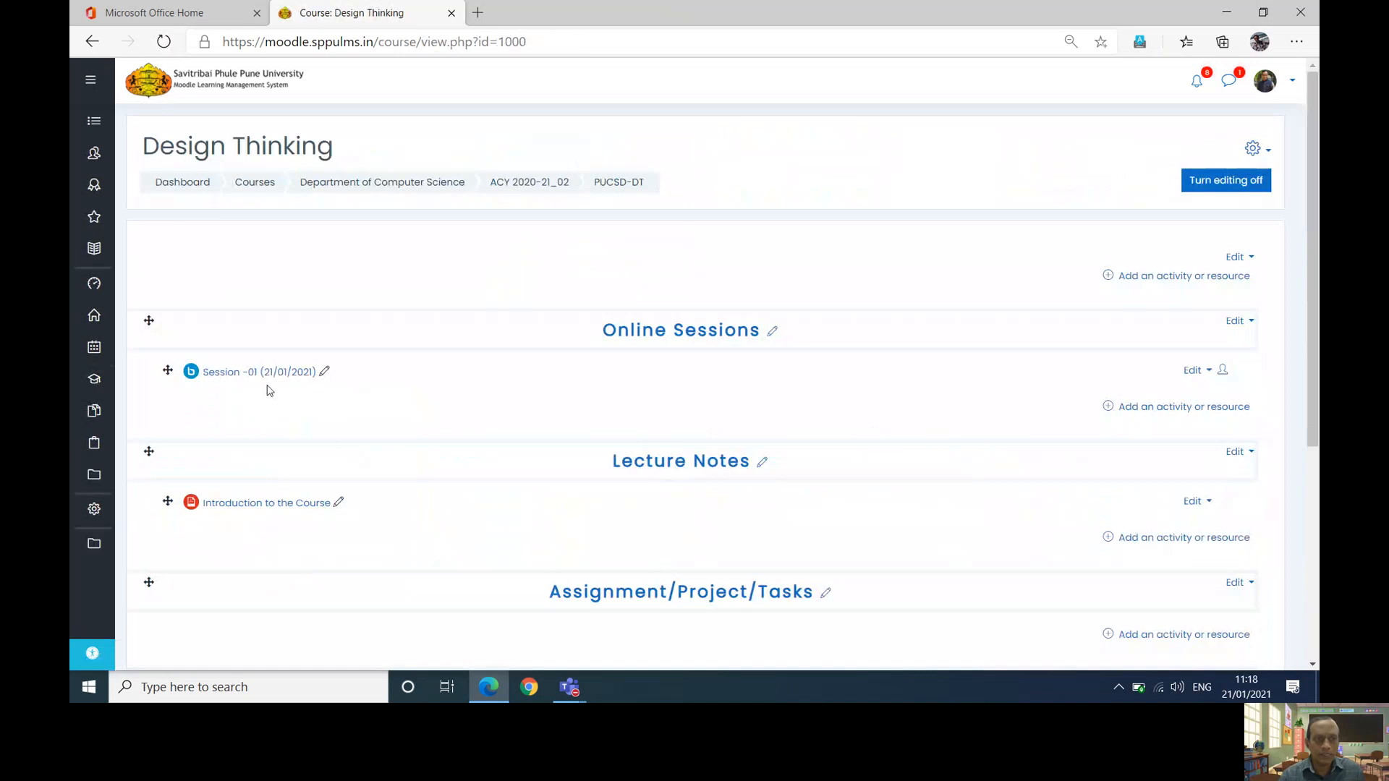
- Delete the 'Introduction to the Course' file from Lecture Notes and confirm the deletion
{"action": "left_click", "coordinate": [1209, 502]}
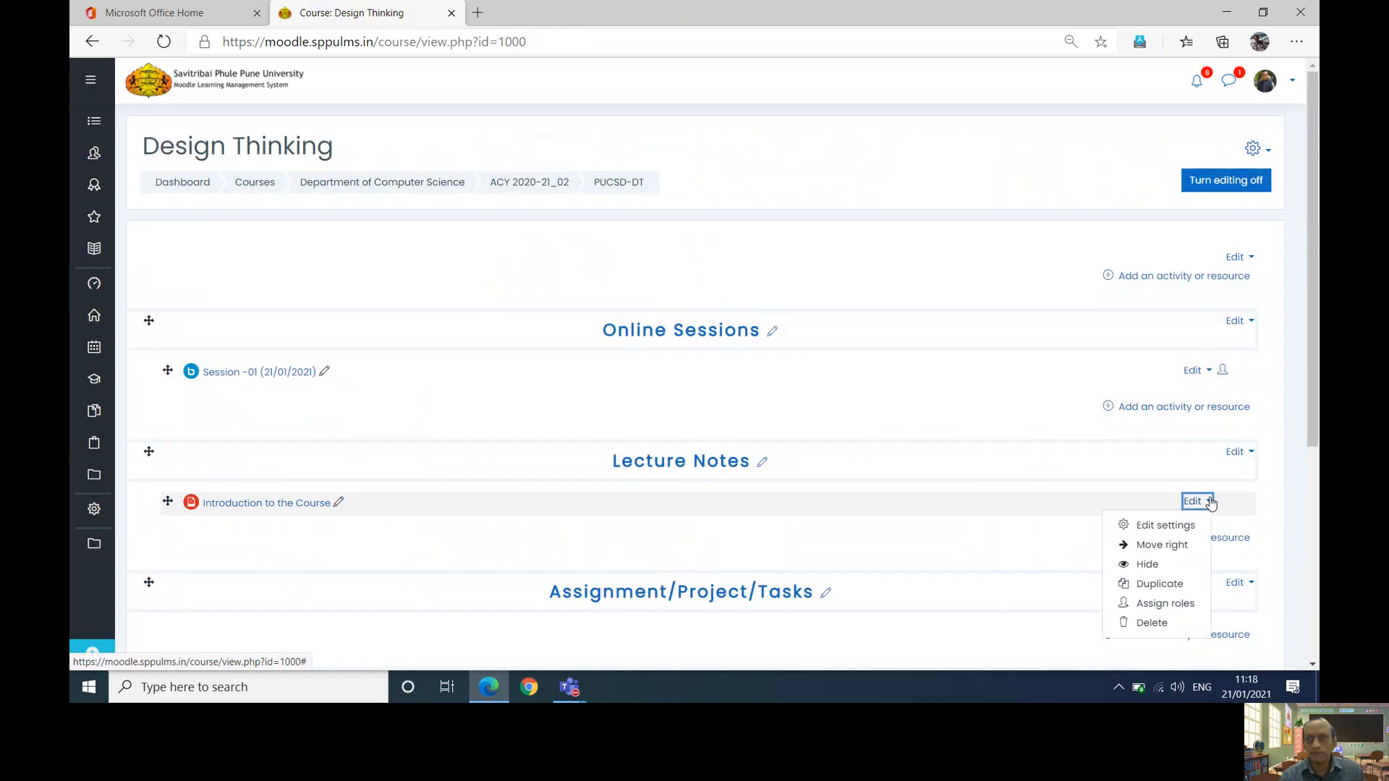
{"action": "left_click", "coordinate": [1149, 623]}
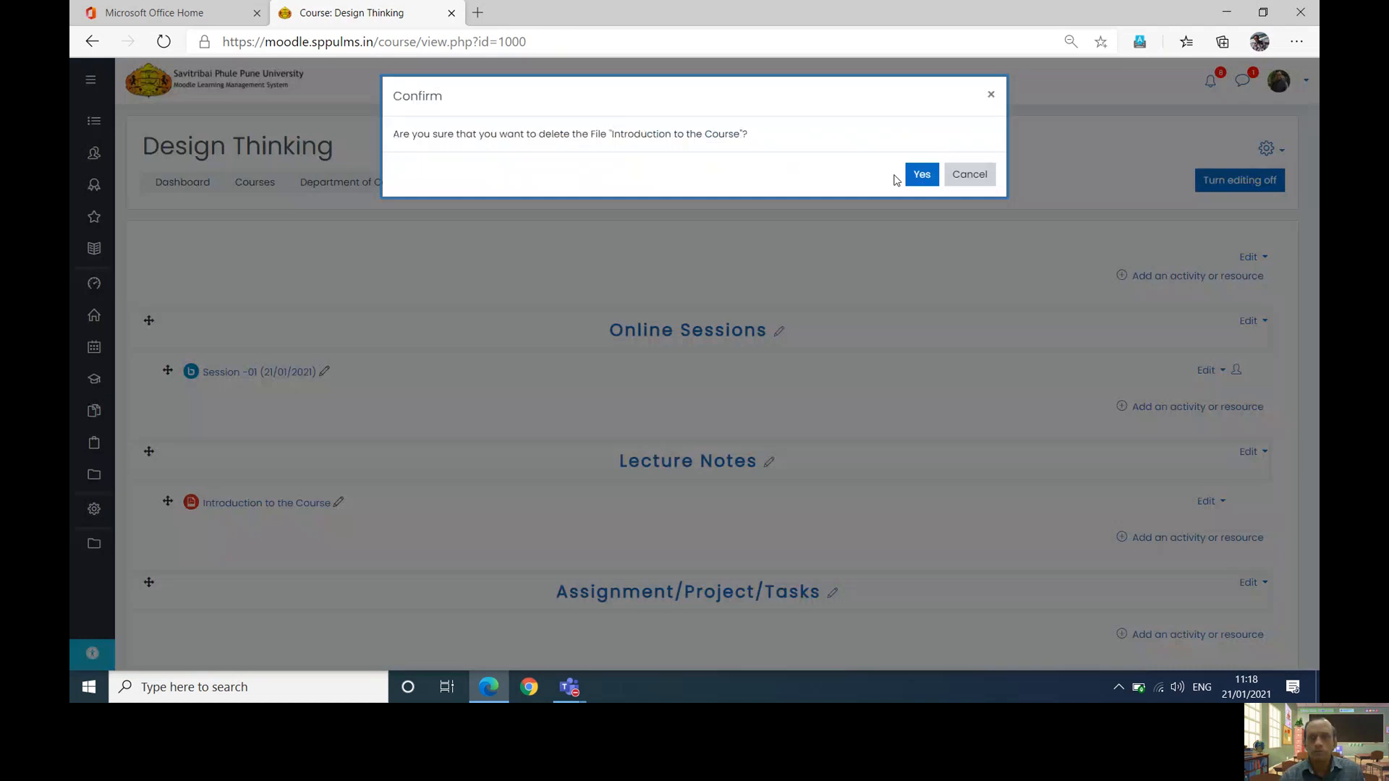
{"action": "left_click", "coordinate": [923, 175]}
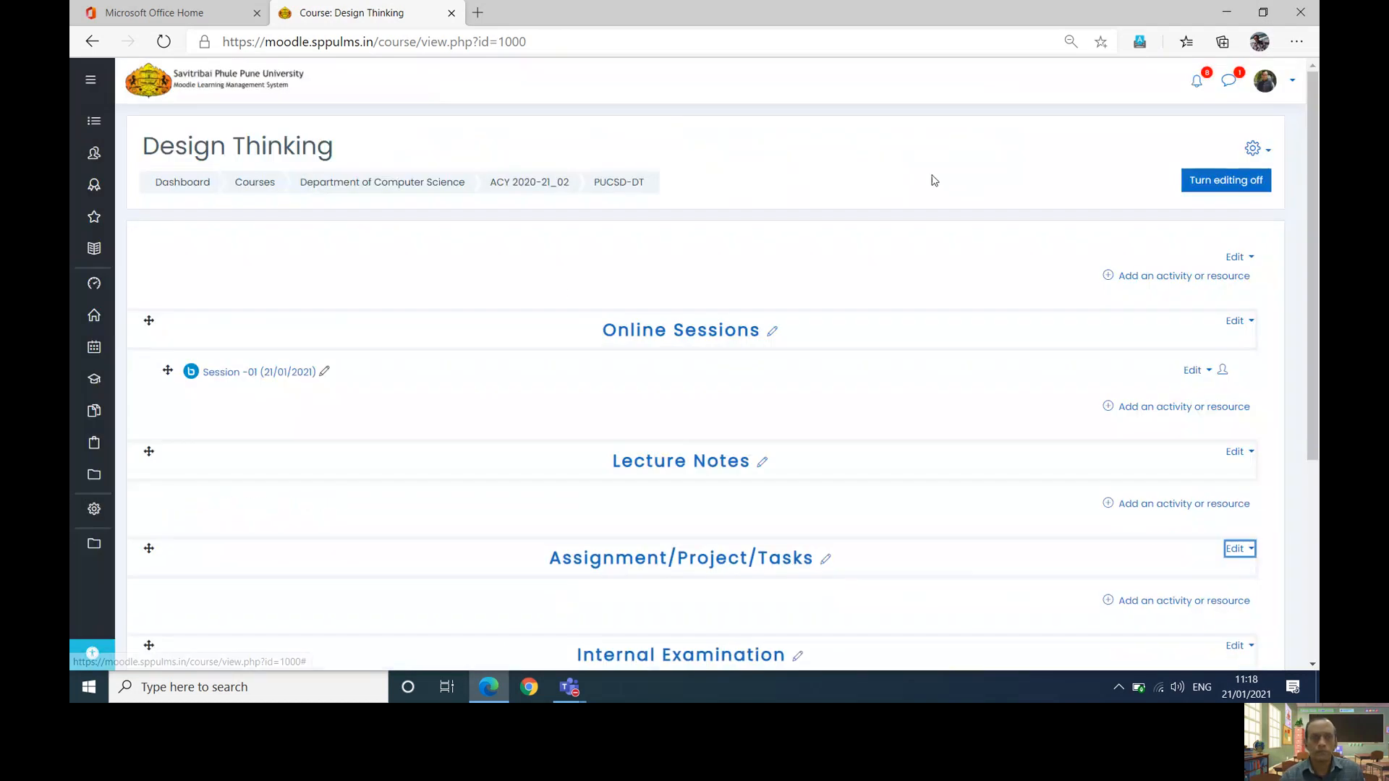
- Check the Session -01 page after a reload, then return to the Design Thinking course page
{"action": "left_click", "coordinate": [226, 376]}
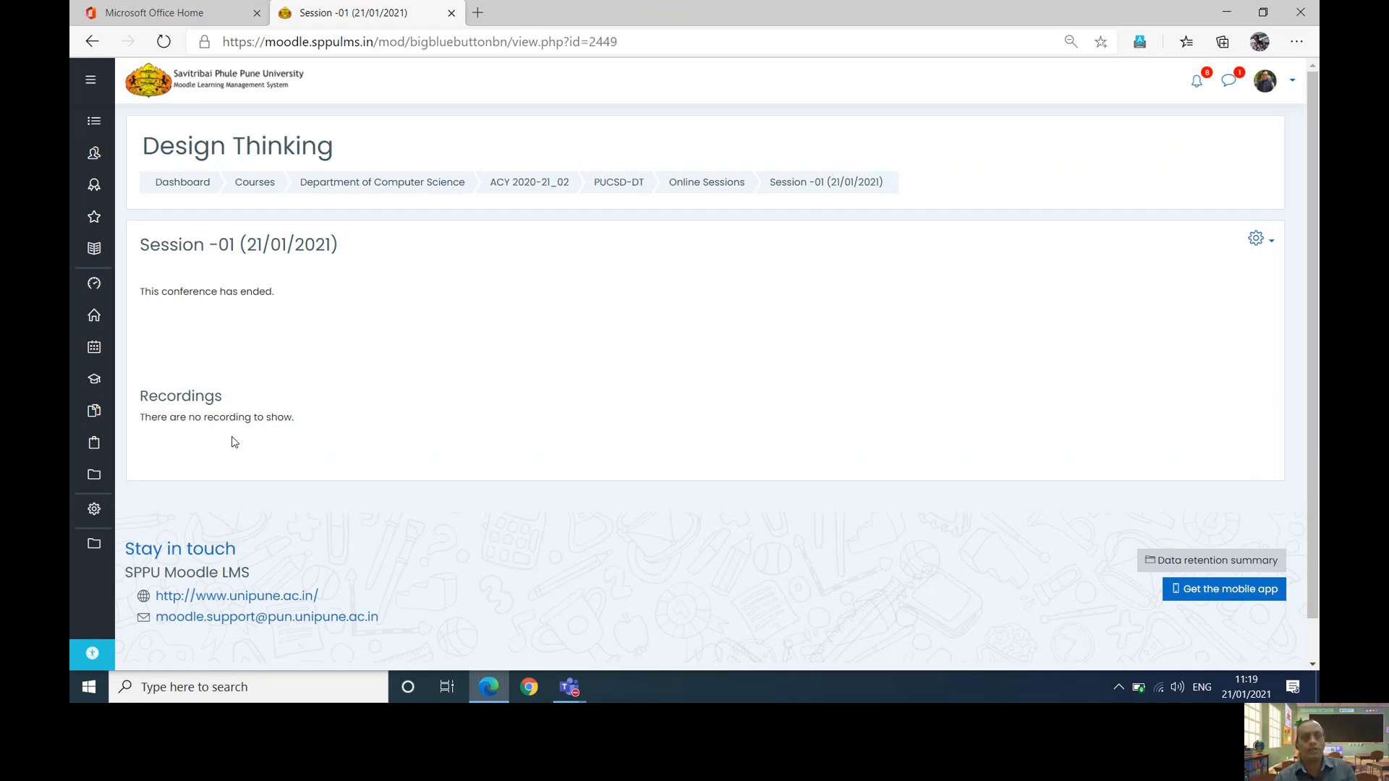
{"action": "left_click", "coordinate": [165, 43]}
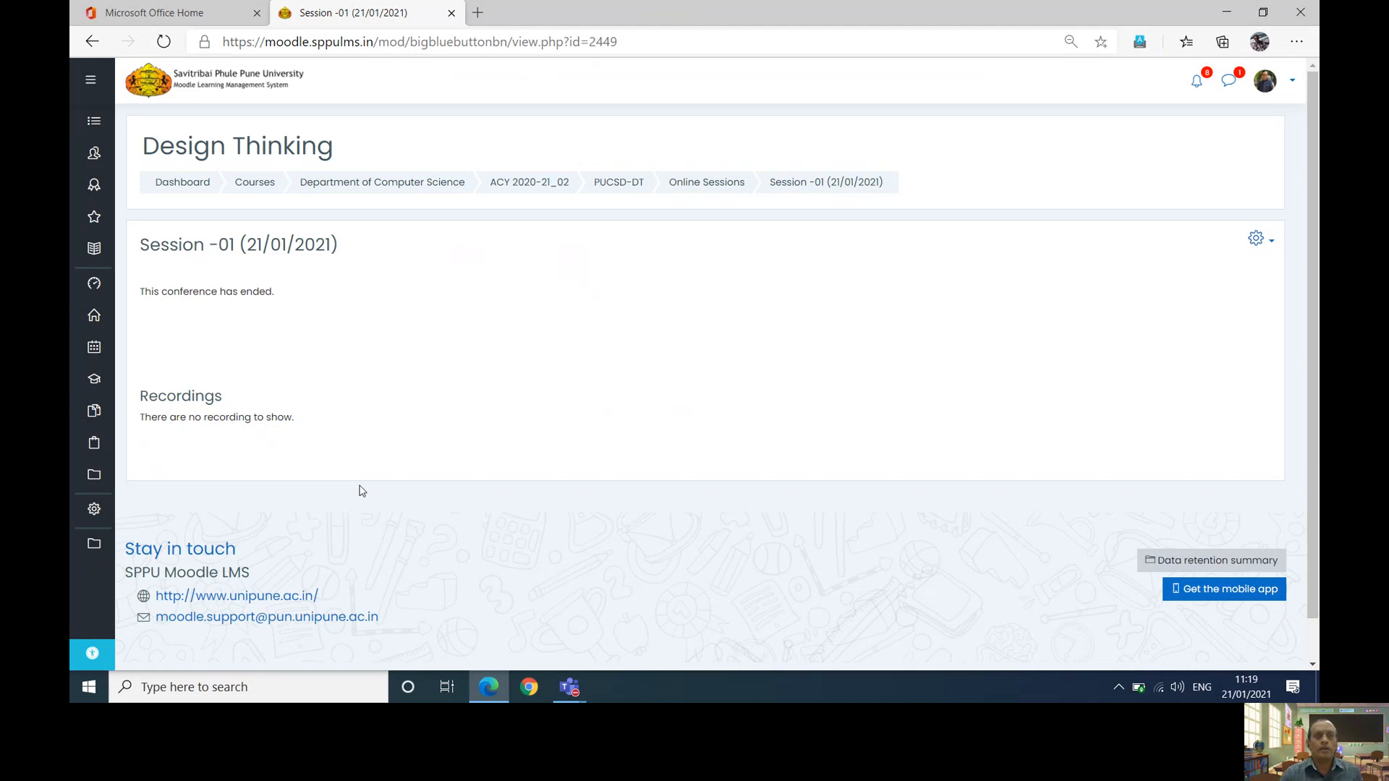
{"action": "left_click", "coordinate": [614, 186]}
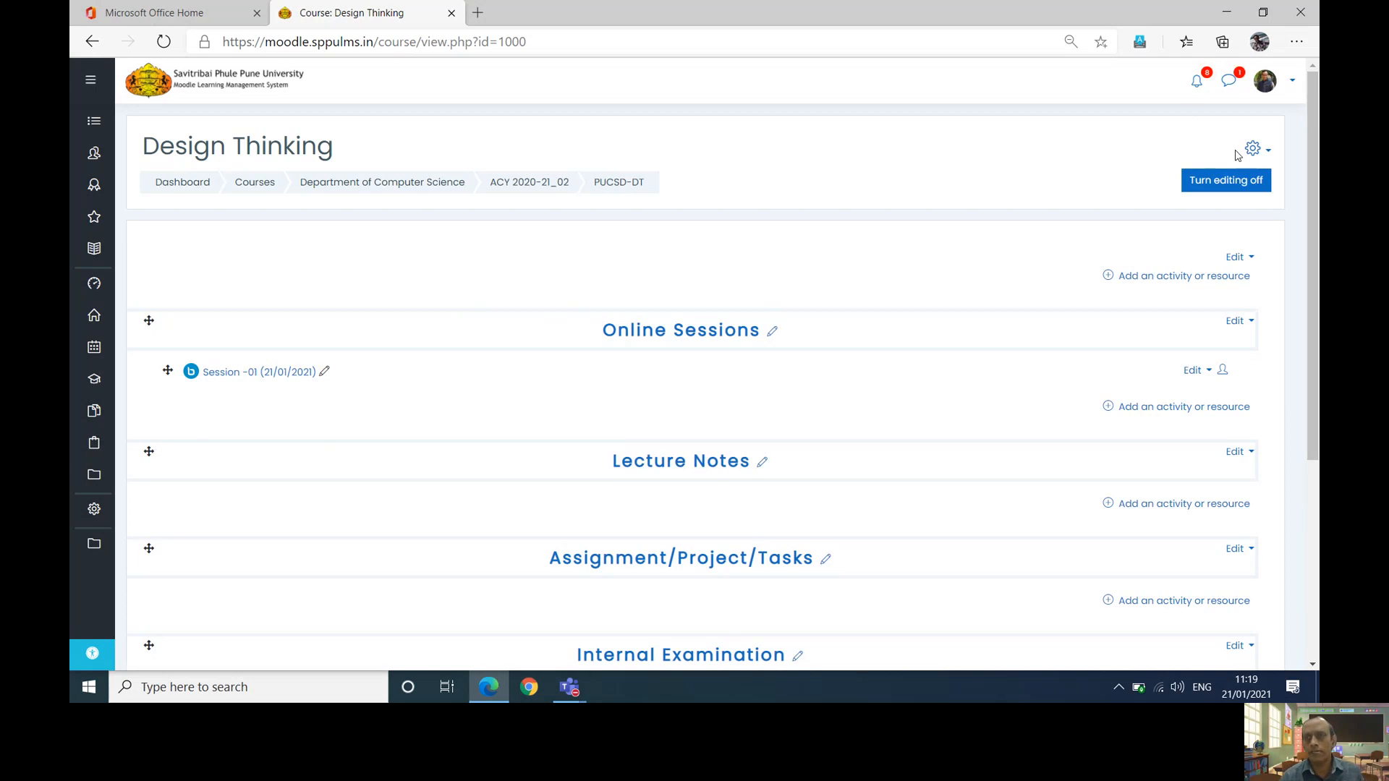
{"action": "left_click", "coordinate": [1270, 149]}
{"action": "left_click", "coordinate": [1186, 352]}
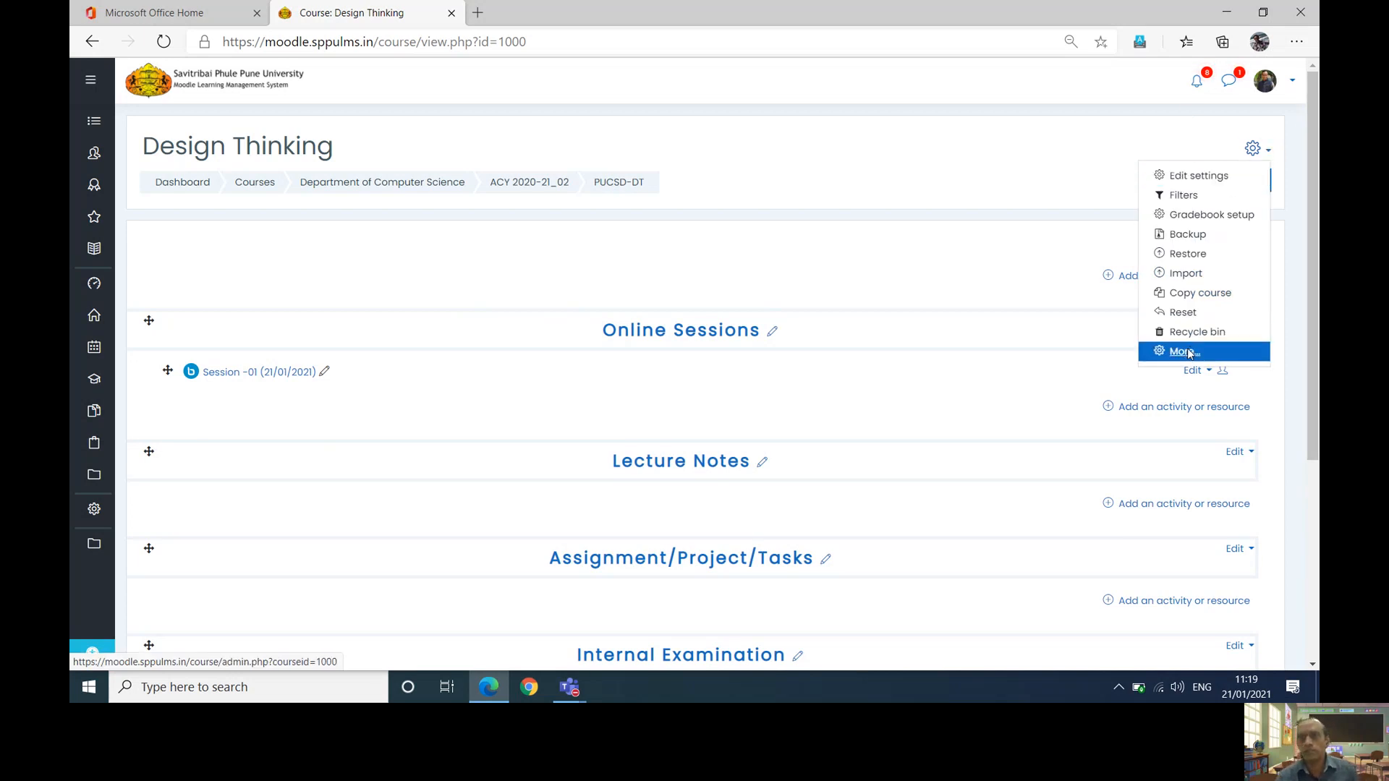
{"action": "scroll", "coordinate": [1190, 354], "scroll_direction": "down", "scroll_amount": 5}
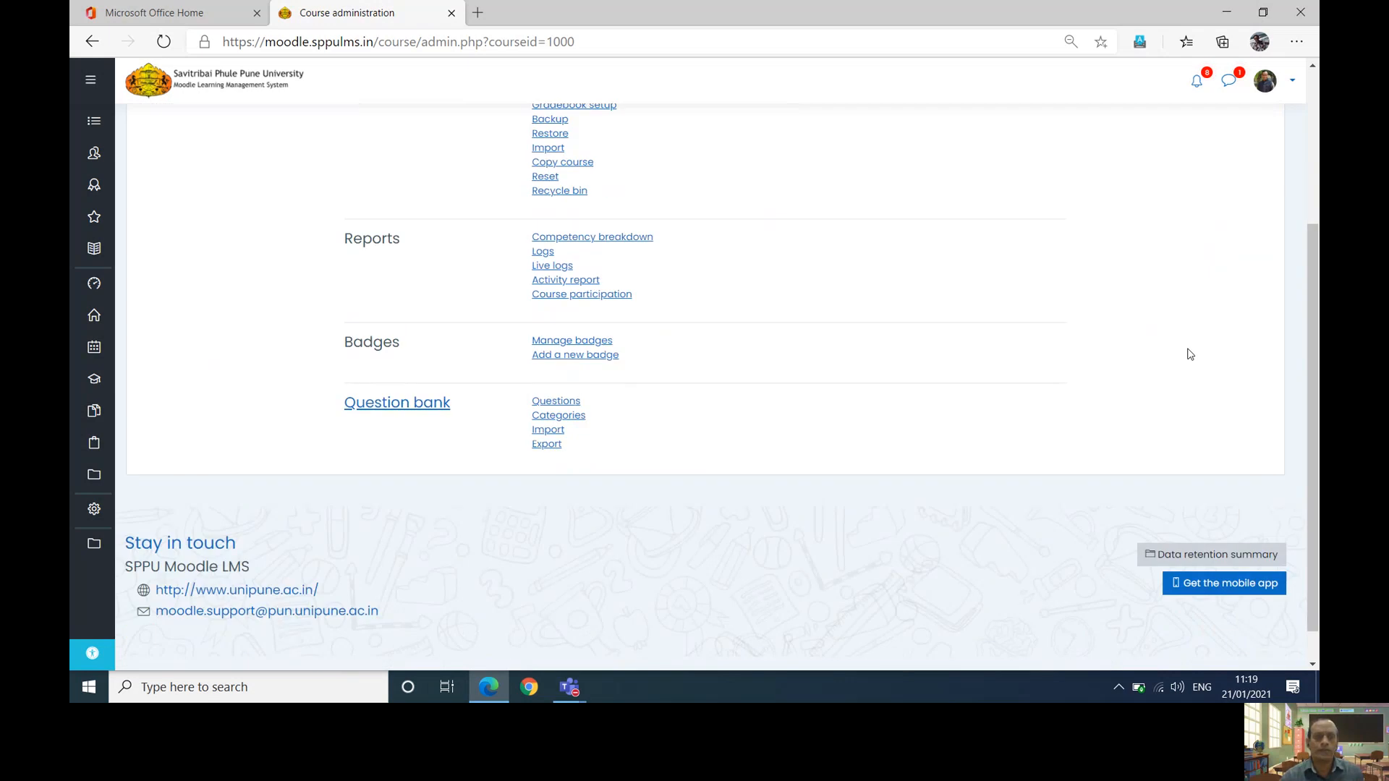
{"action": "scroll", "coordinate": [750, 516], "scroll_direction": "up", "scroll_amount": 3}
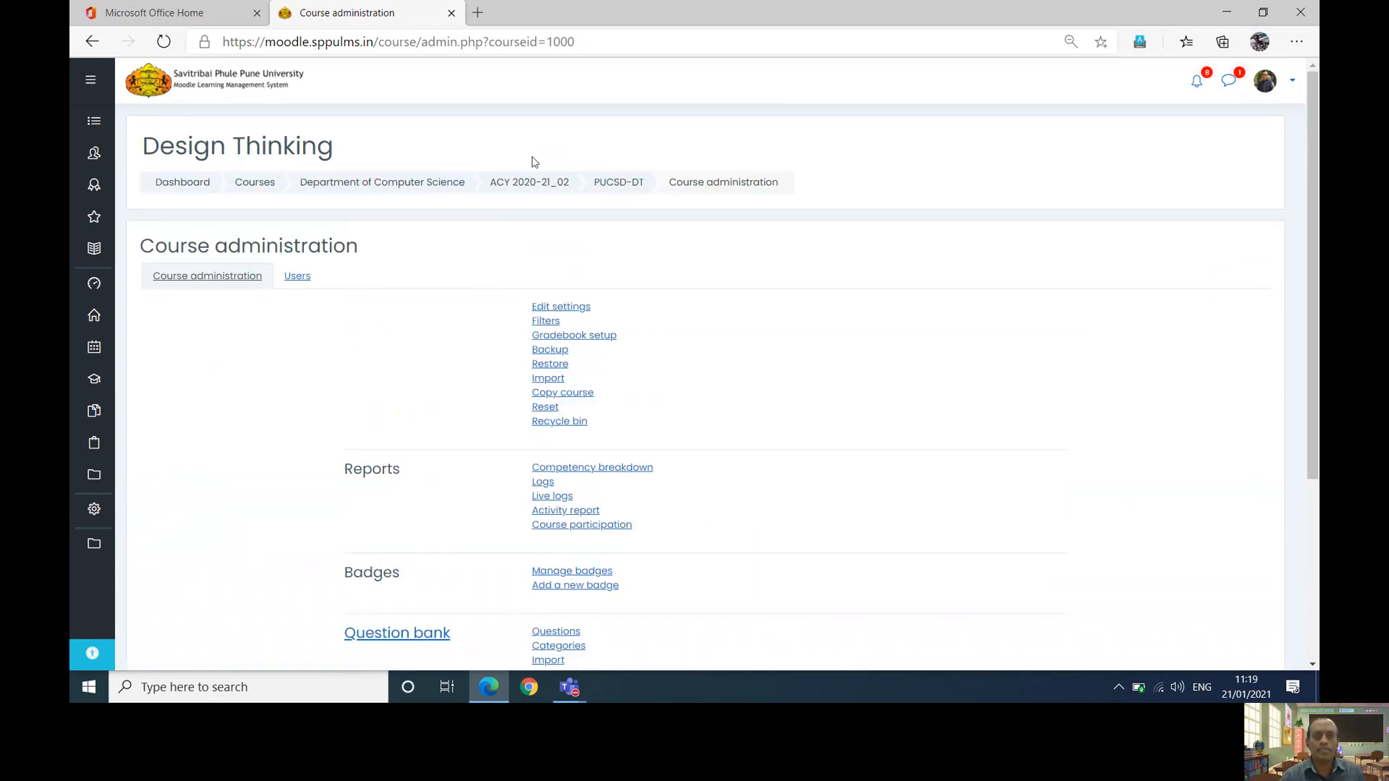
{"action": "left_click", "coordinate": [613, 187]}
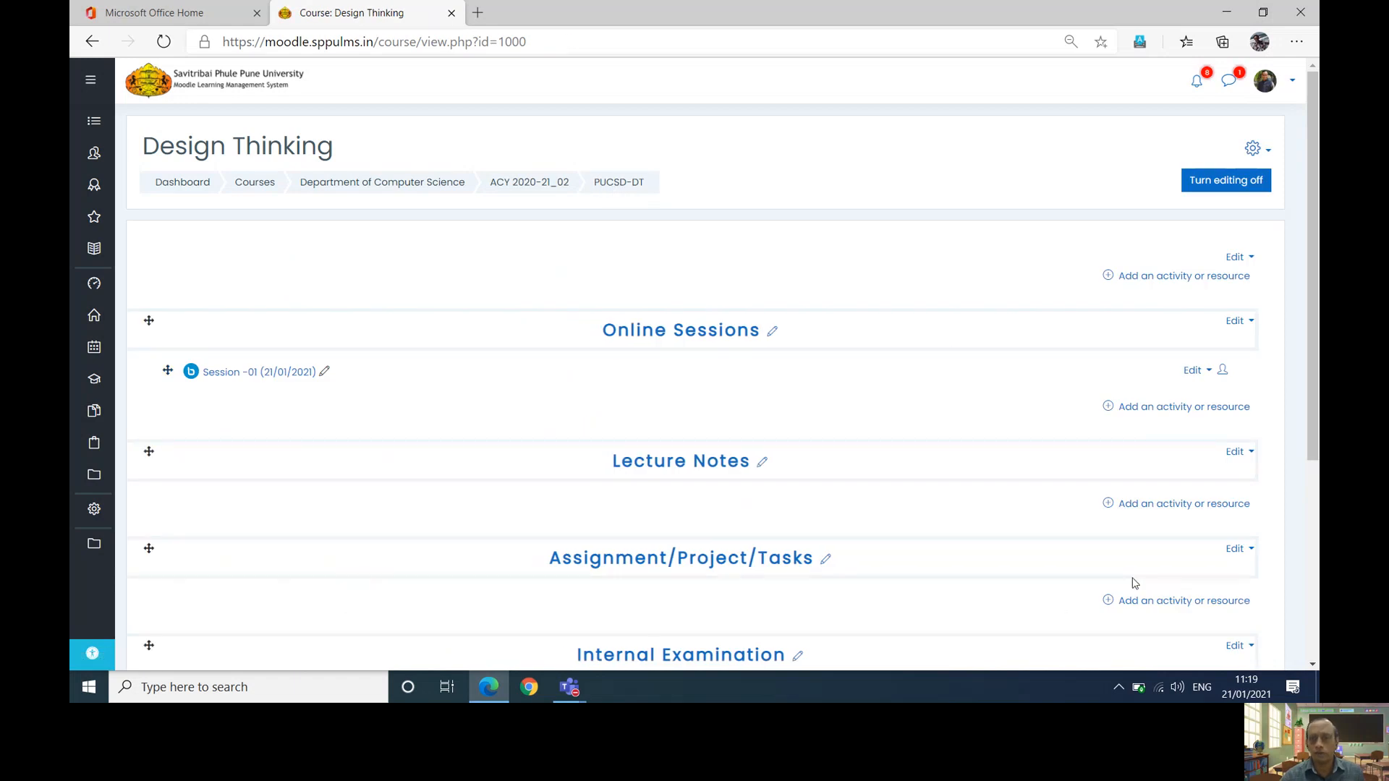
{"action": "left_click", "coordinate": [1107, 603]}
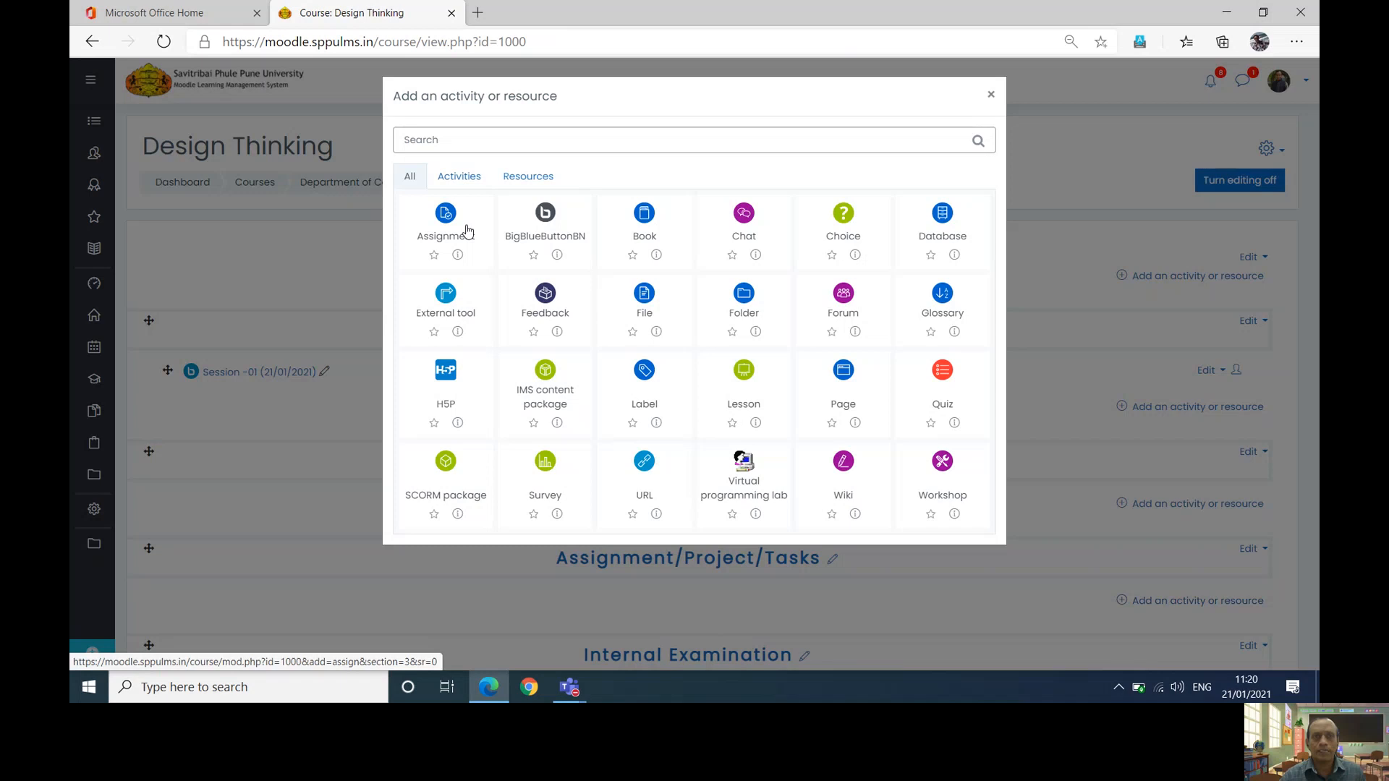
{"action": "left_click", "coordinate": [466, 231]}
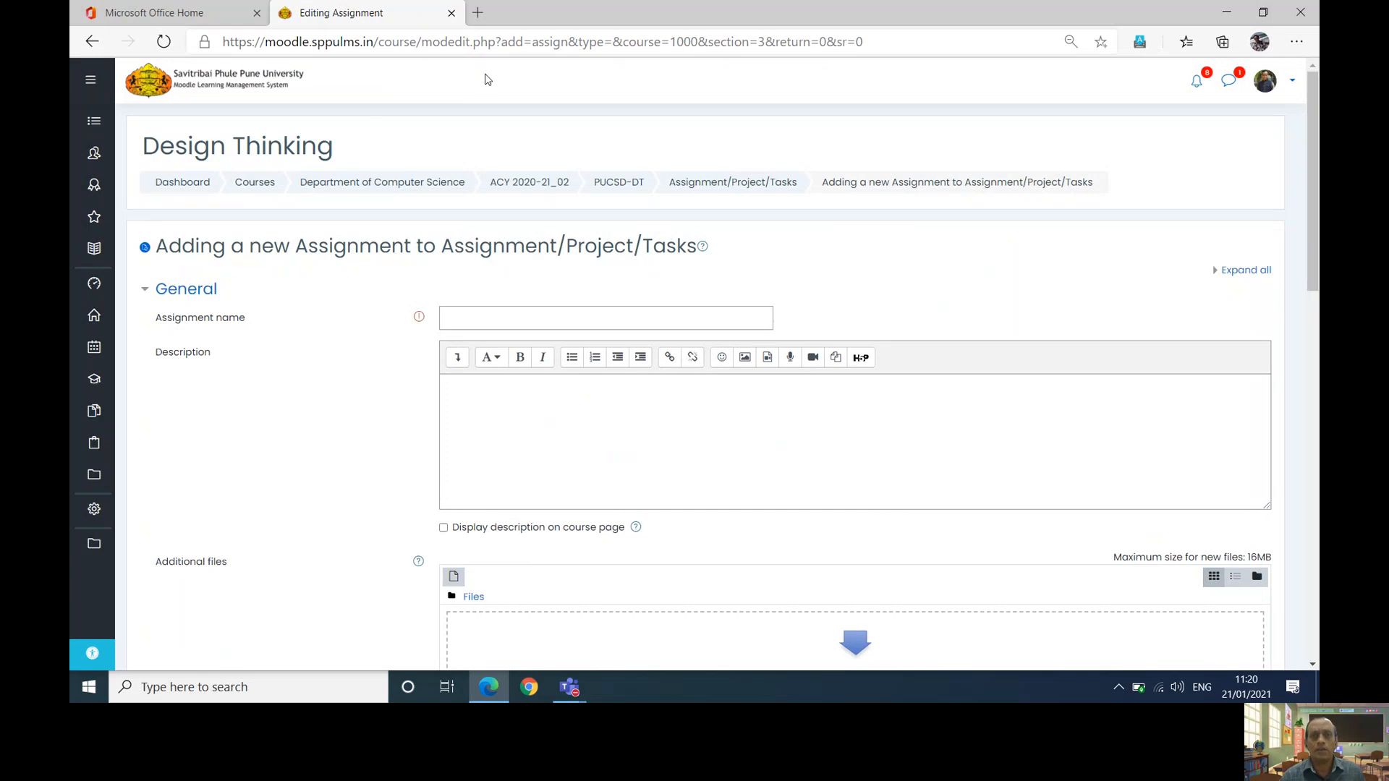
{"action": "left_click", "coordinate": [712, 182]}
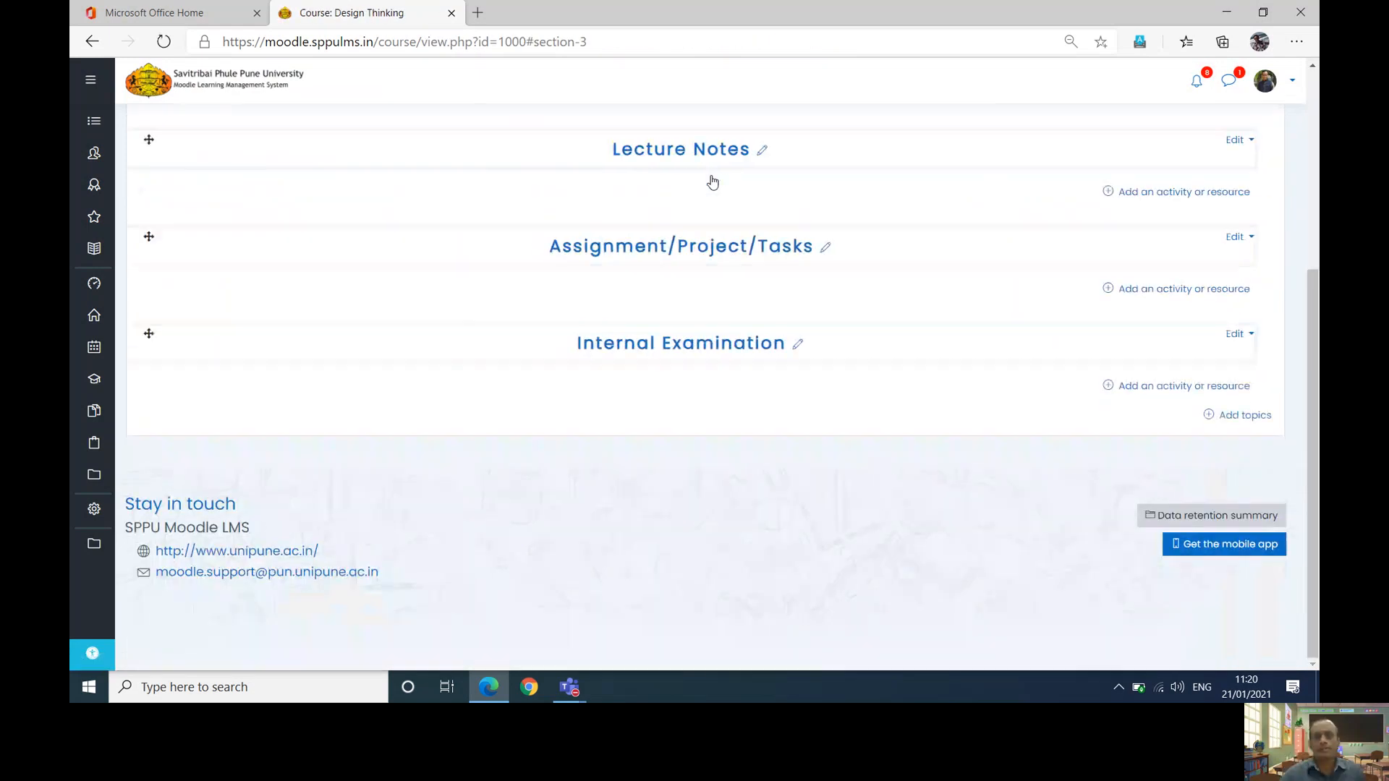
{"action": "scroll", "coordinate": [712, 182], "scroll_direction": "up", "scroll_amount": 3}
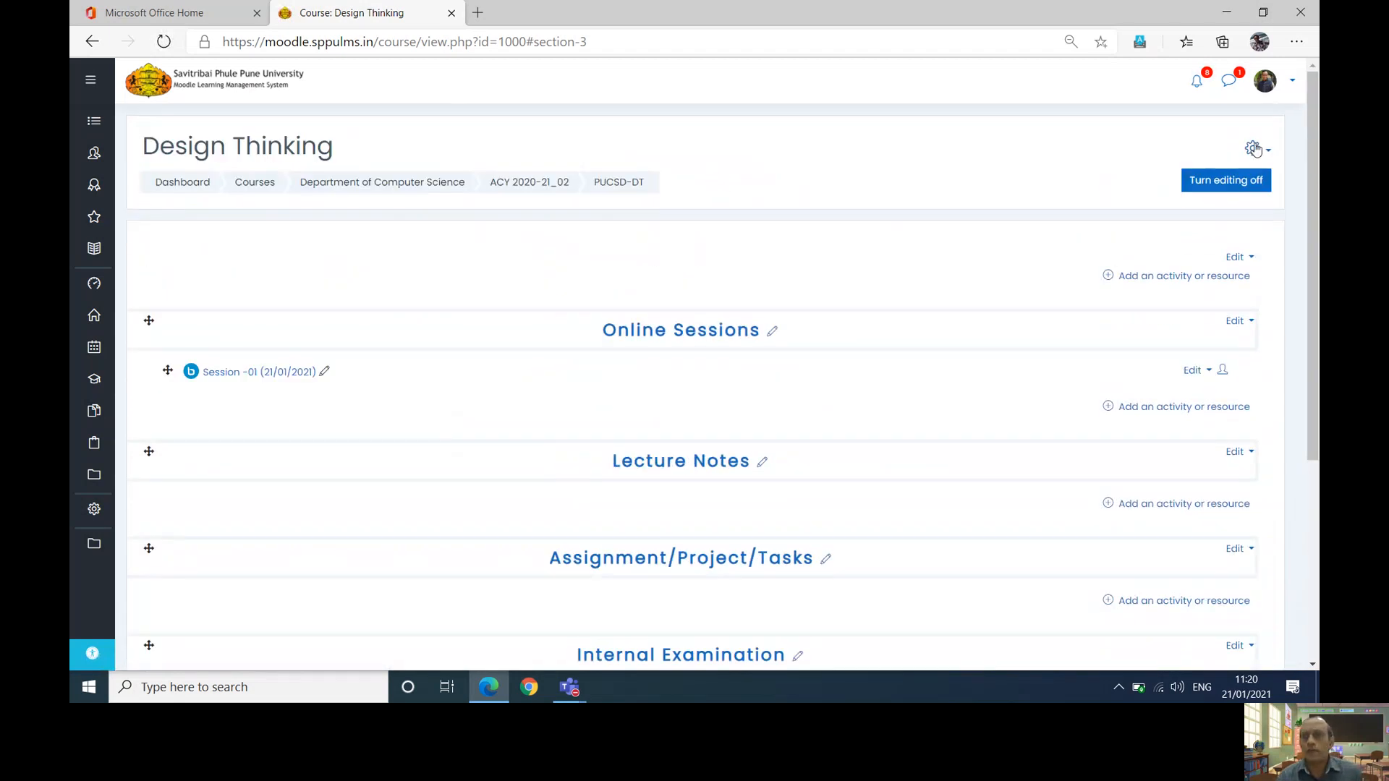
{"action": "left_click", "coordinate": [1253, 149]}
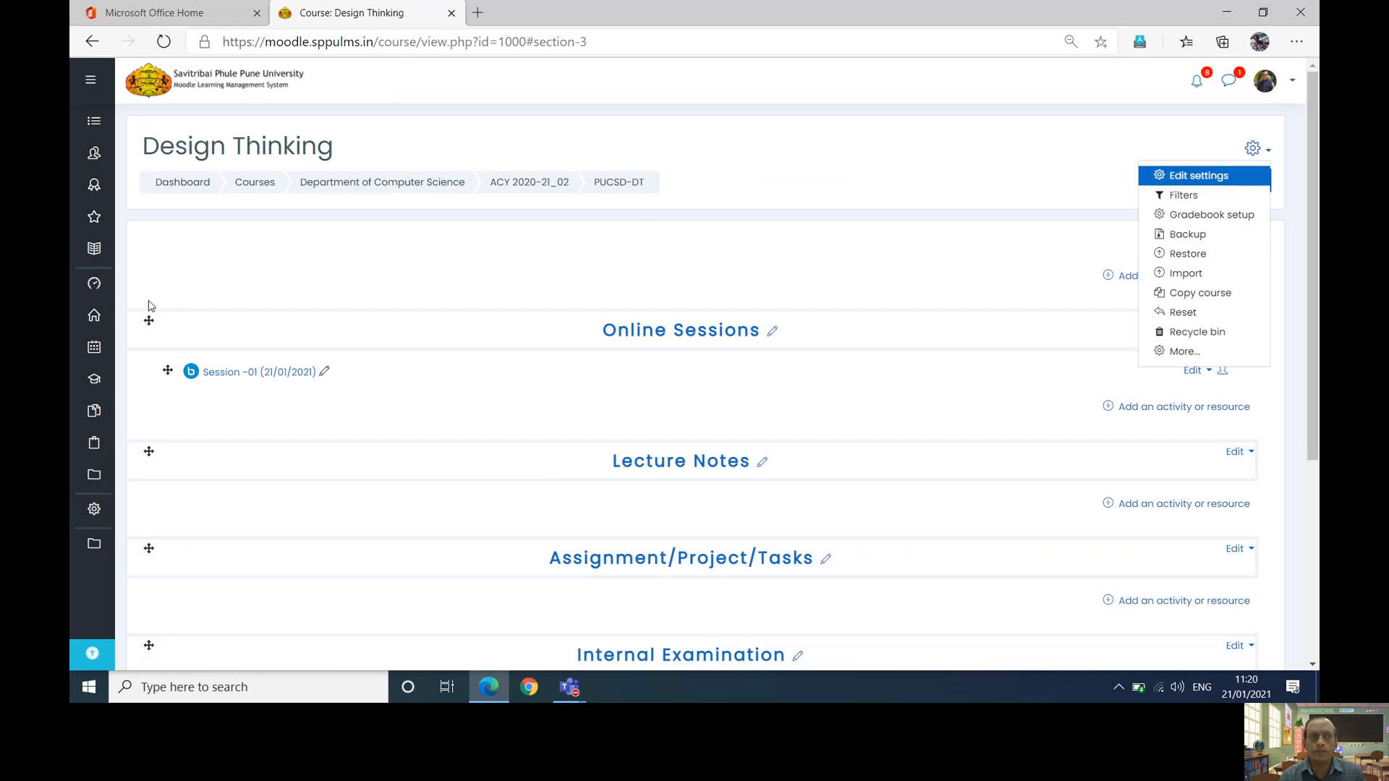
{"action": "left_click", "coordinate": [99, 250]}
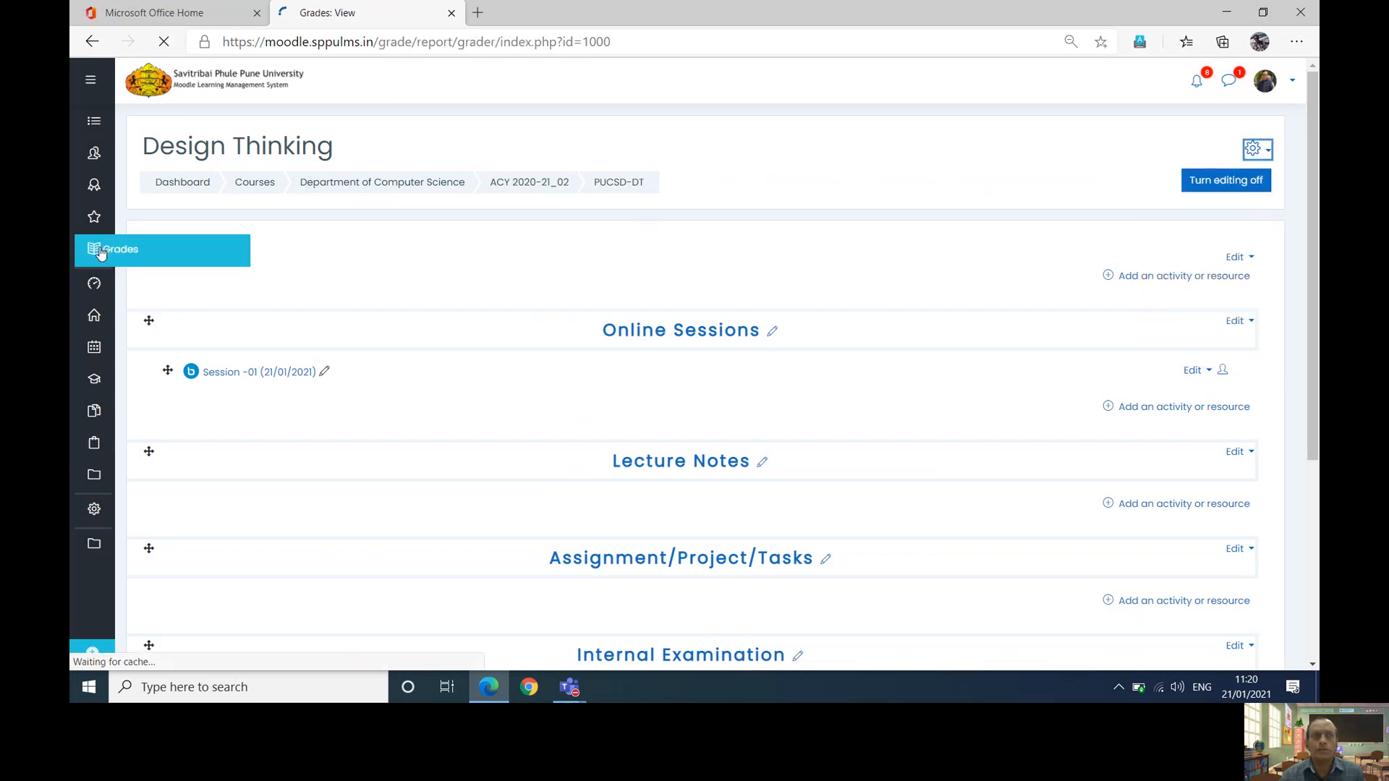
{"action": "scroll", "coordinate": [100, 251], "scroll_direction": "down", "scroll_amount": 3}
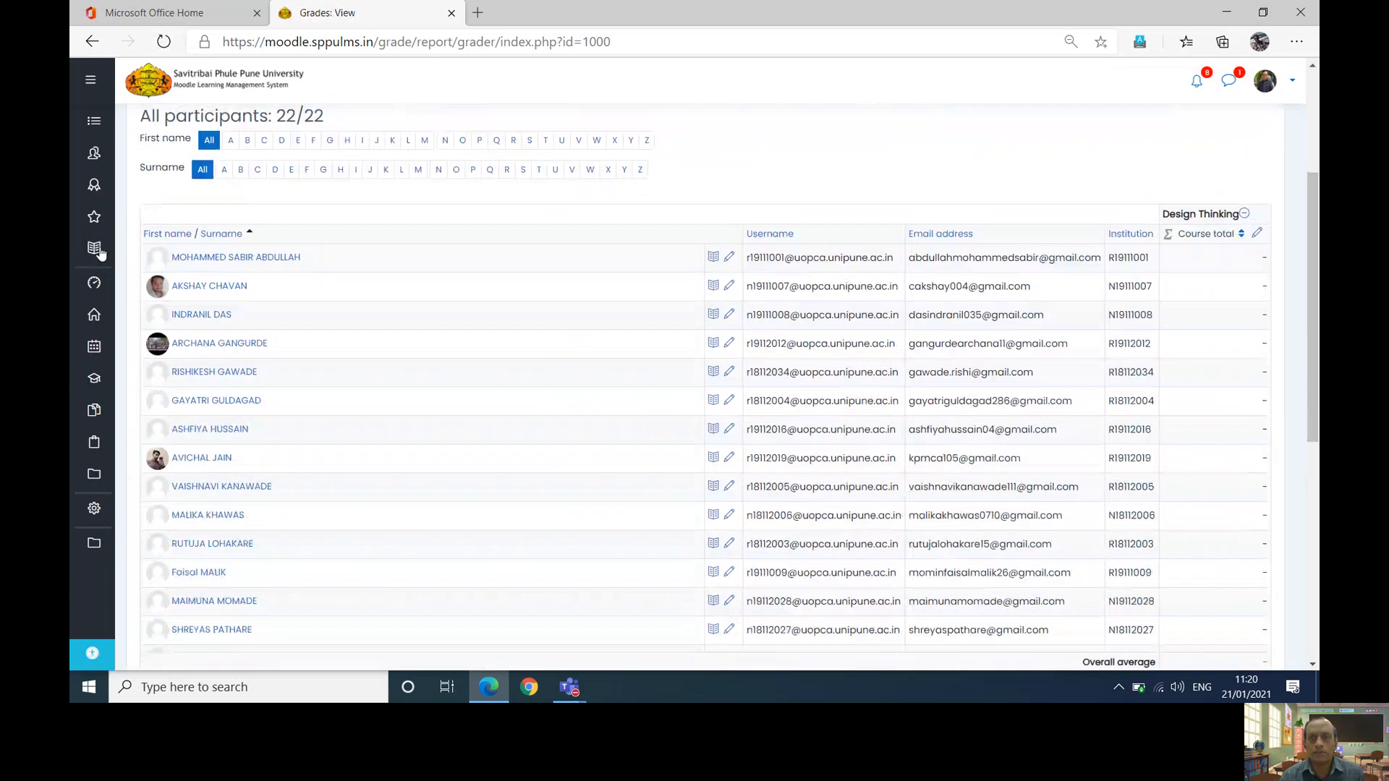
{"action": "scroll", "coordinate": [99, 250], "scroll_direction": "up", "scroll_amount": 3}
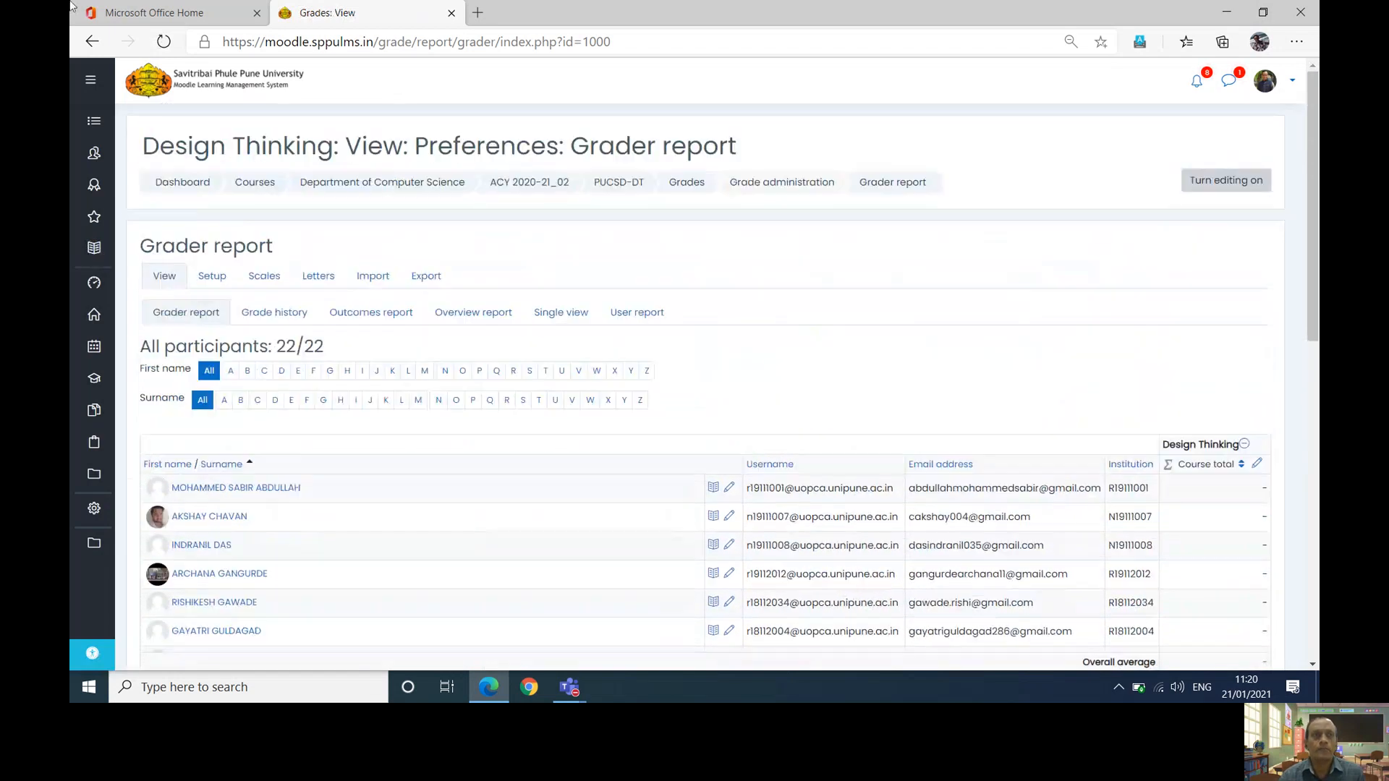
{"action": "left_click", "coordinate": [93, 42]}
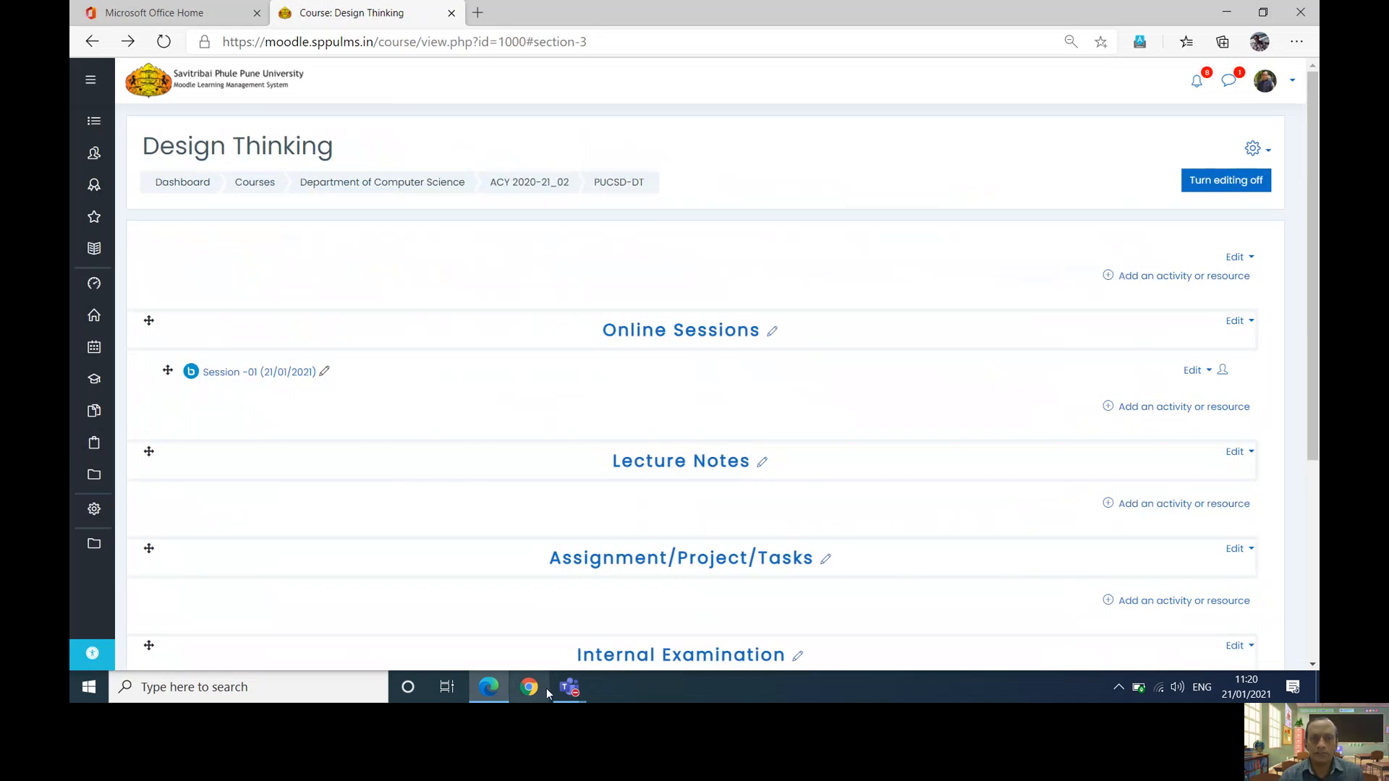
- Restore the ongoing Teams meeting window from the taskbar and stop sharing the screen
{"action": "mouse_move", "coordinate": [570, 691]}
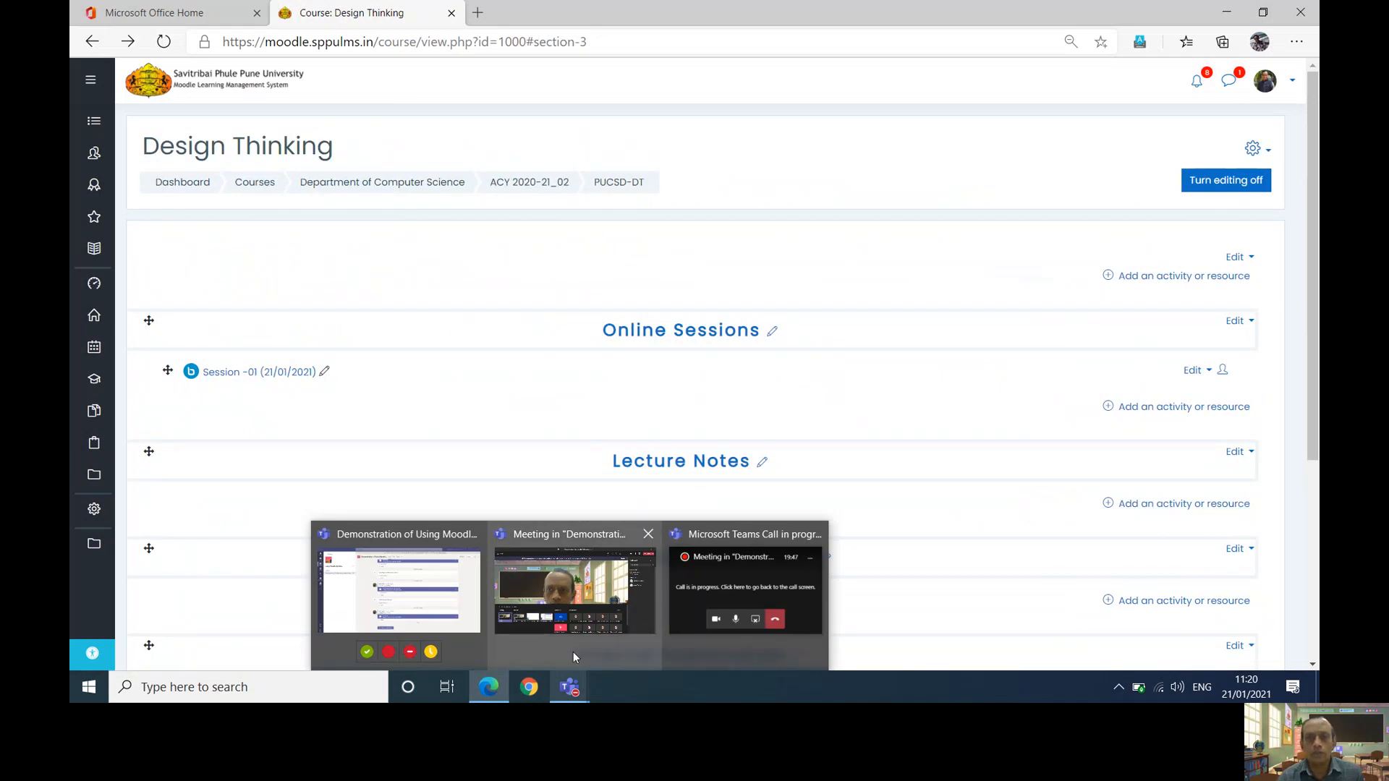
{"action": "left_click", "coordinate": [727, 584]}
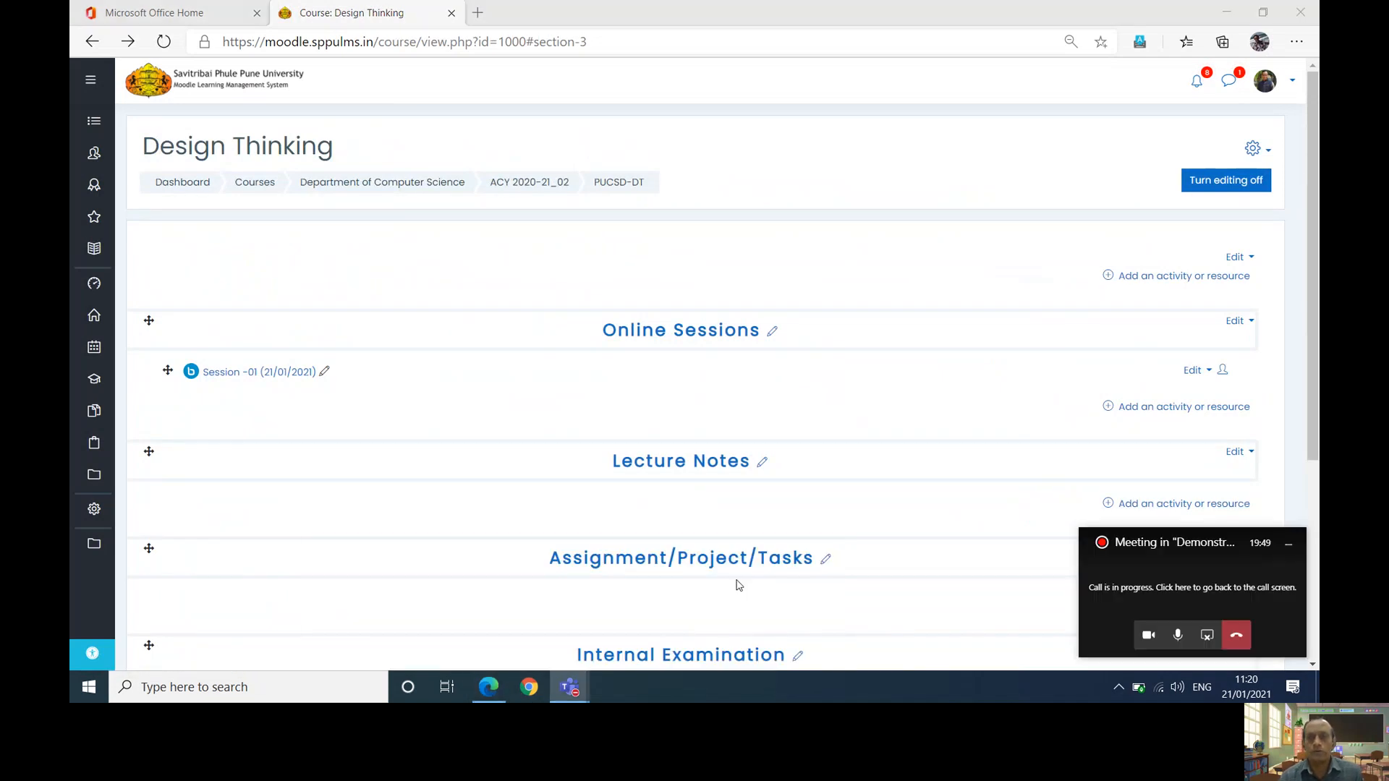
{"action": "left_click", "coordinate": [1212, 636]}
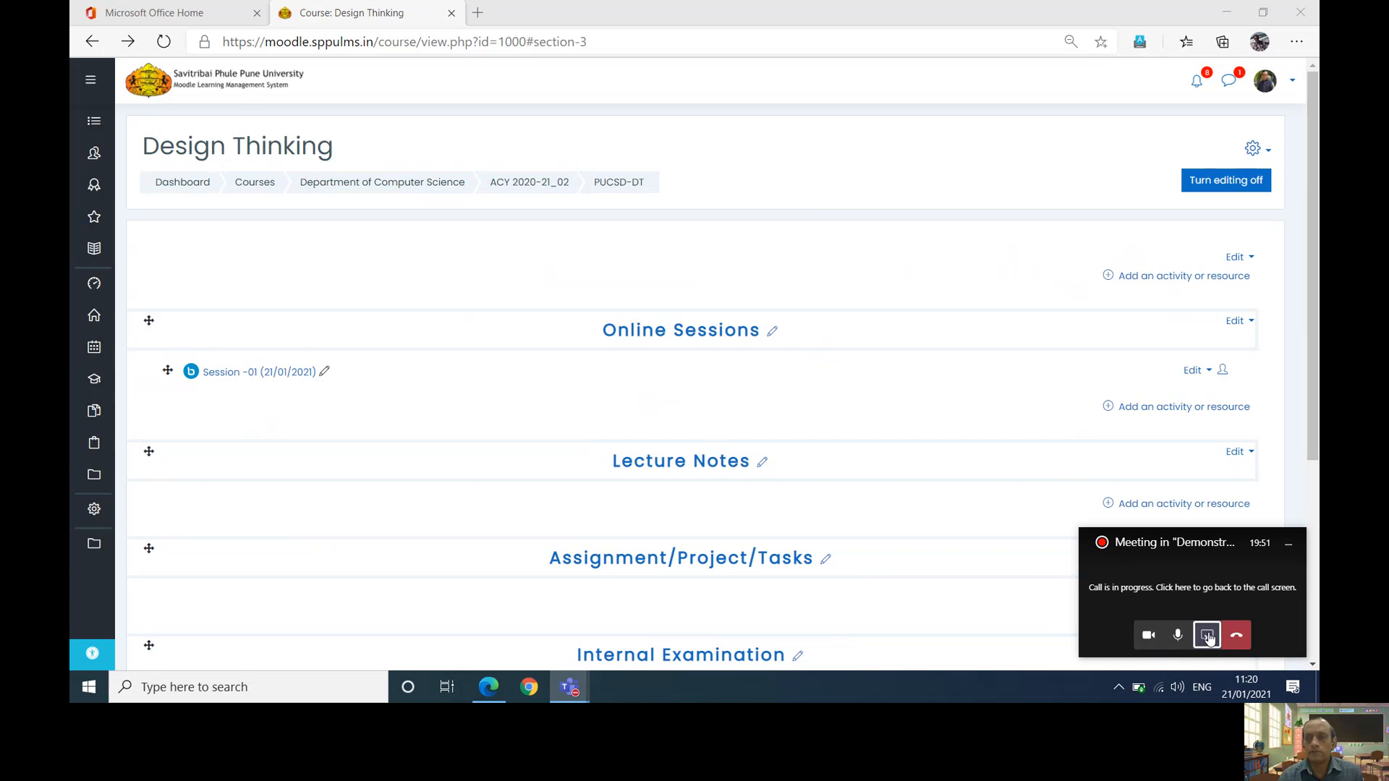